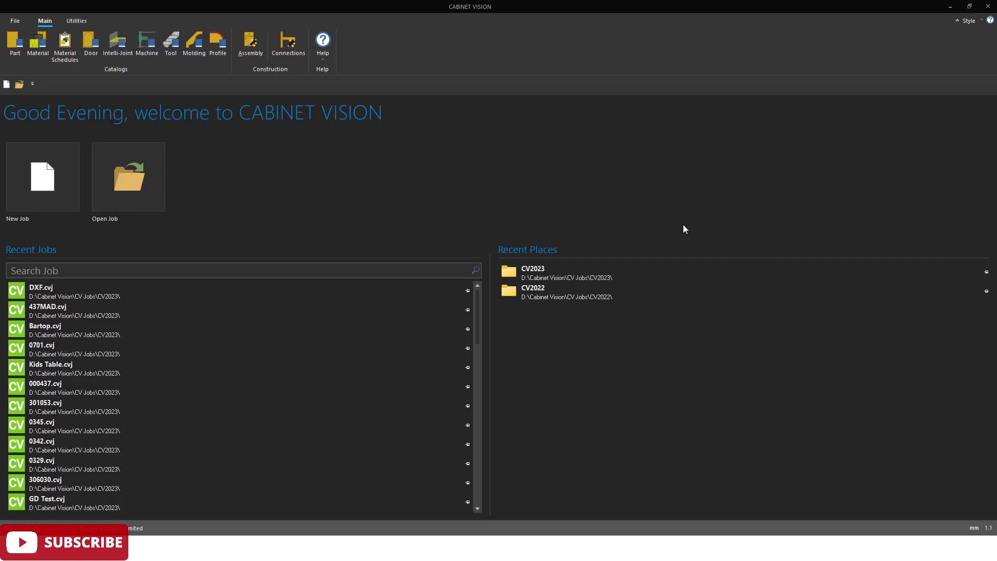
# Step: Create a new job and enter its job number
pyautogui.click(45, 177)
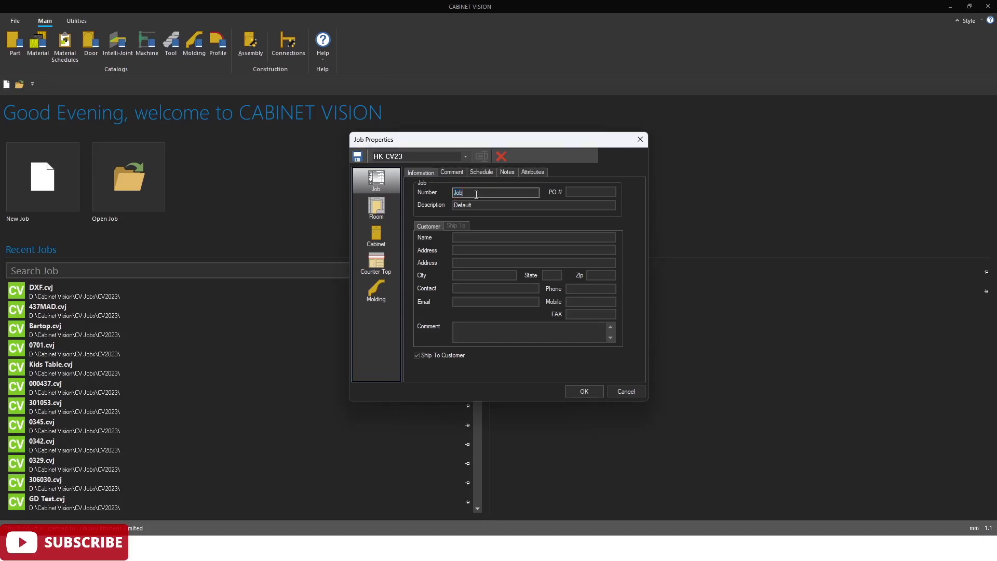
pyautogui.write('D')
pyautogui.click(582, 394)
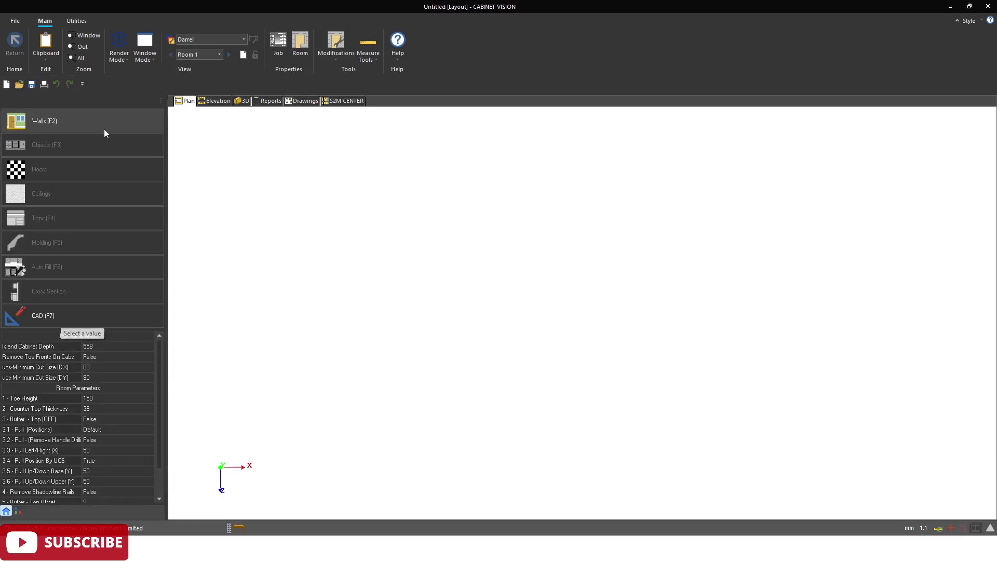
# Step: Draw one straight horizontal wall about 3380 mm long in plan and show it in elevation
pyautogui.click(89, 121)
pyautogui.click(405, 301)
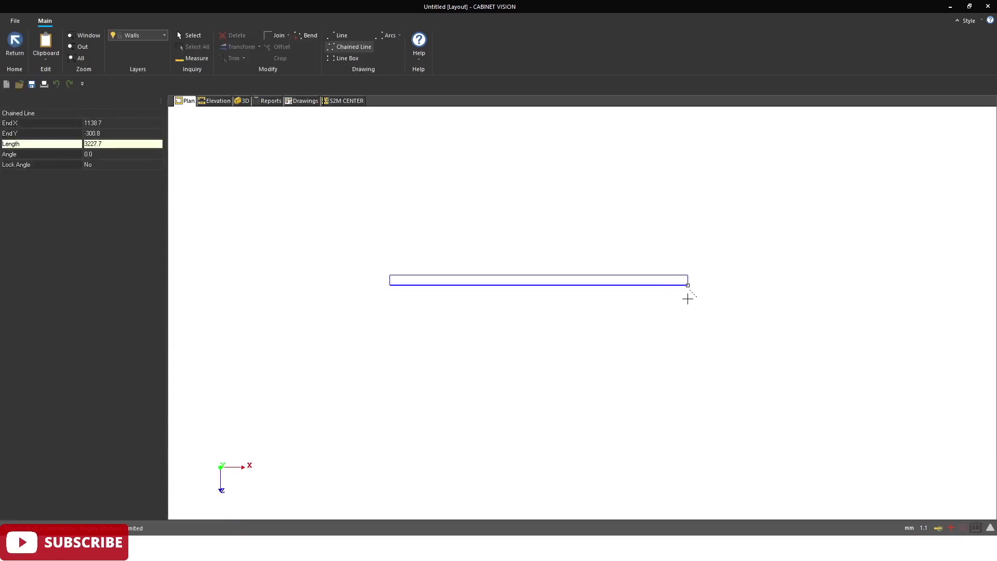
pyautogui.click(702, 298)
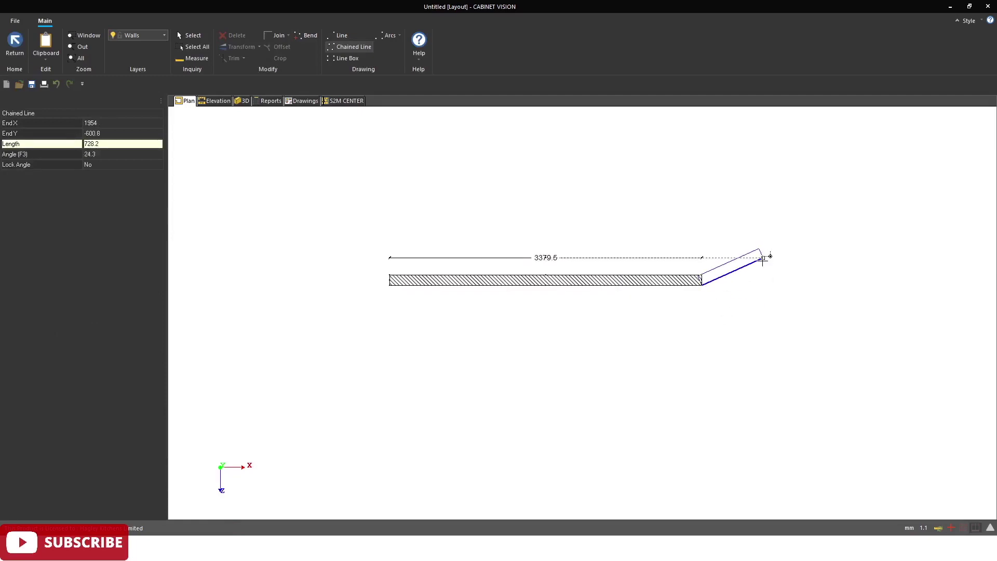
pyautogui.press('Escape')
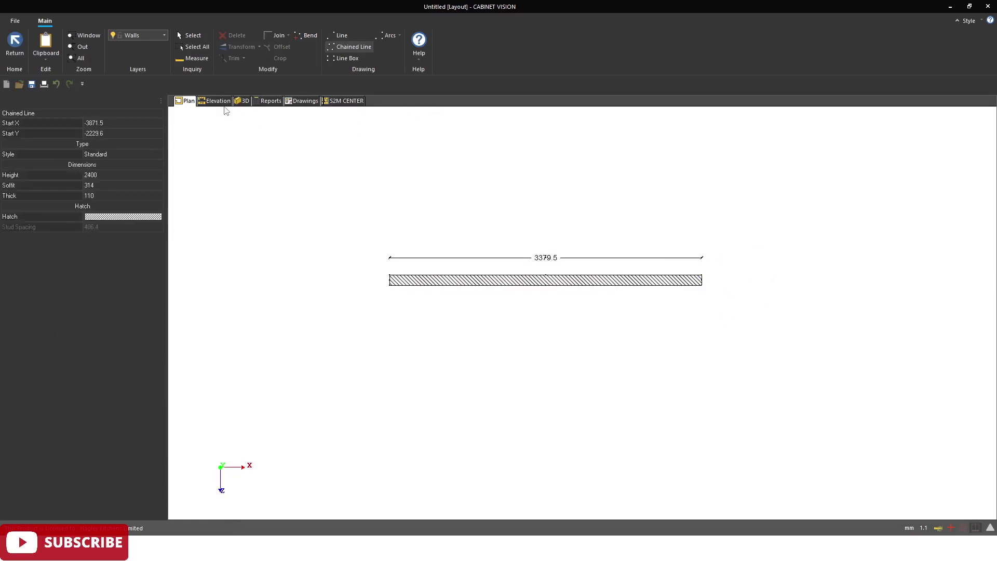
pyautogui.click(221, 102)
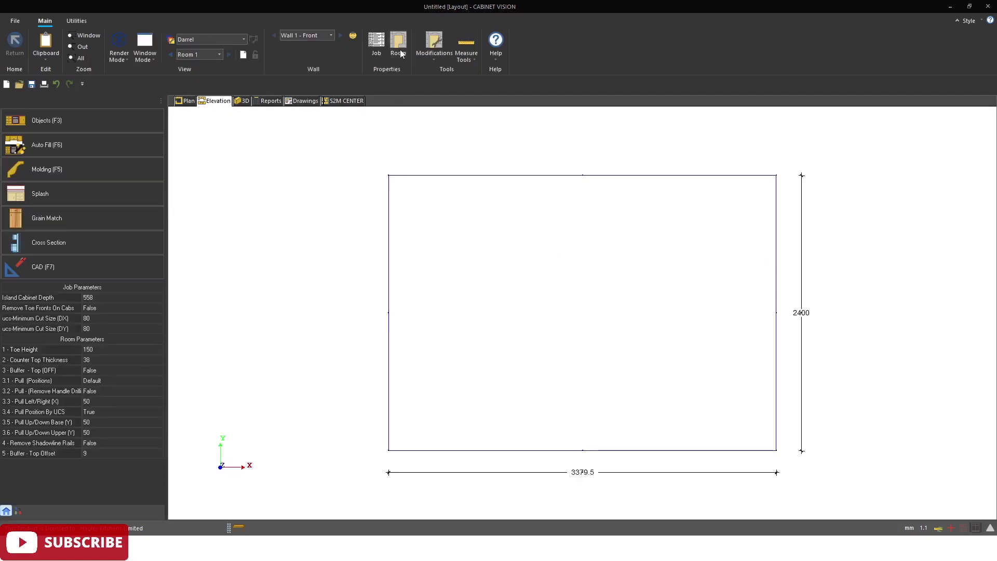
# Step: Set the room's base cabinet exposed interior material to Prime Anthracite Velvet (25-LE)
pyautogui.click(398, 46)
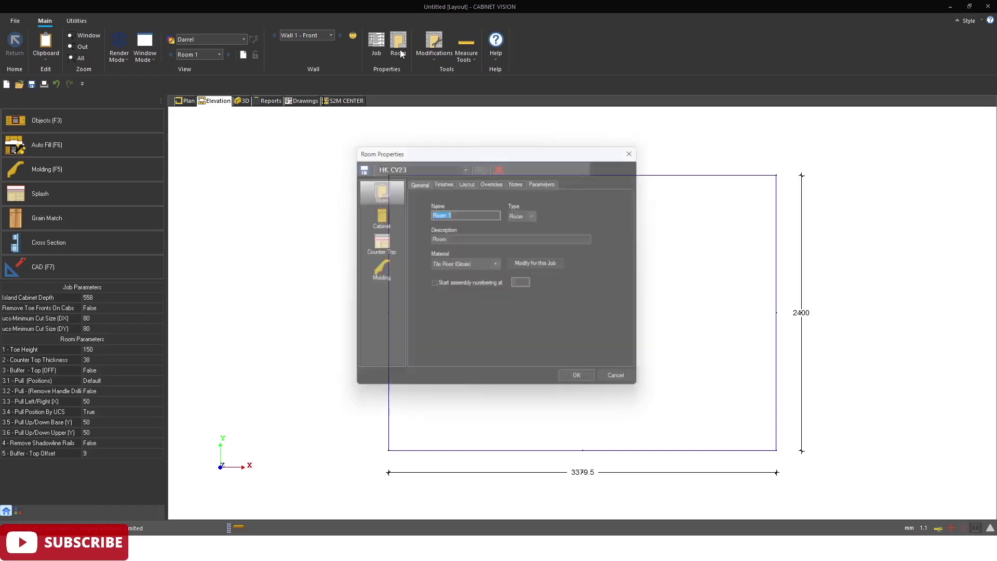
pyautogui.click(383, 221)
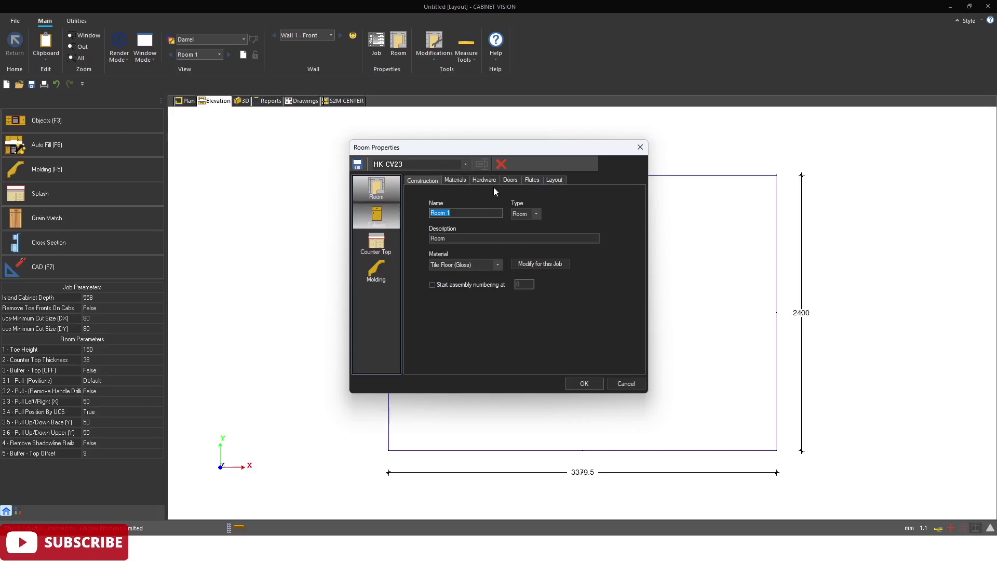
pyautogui.click(455, 180)
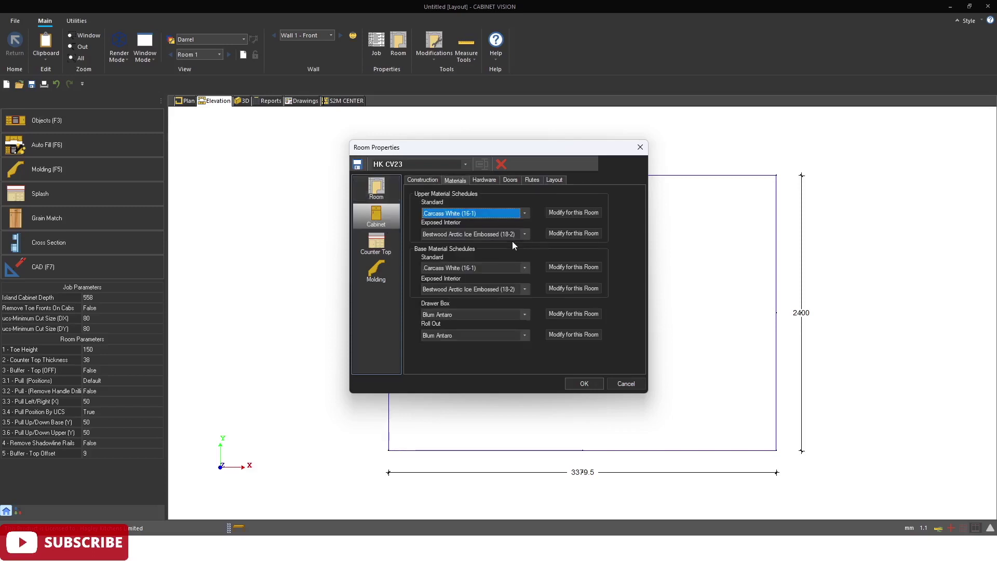
pyautogui.click(525, 289)
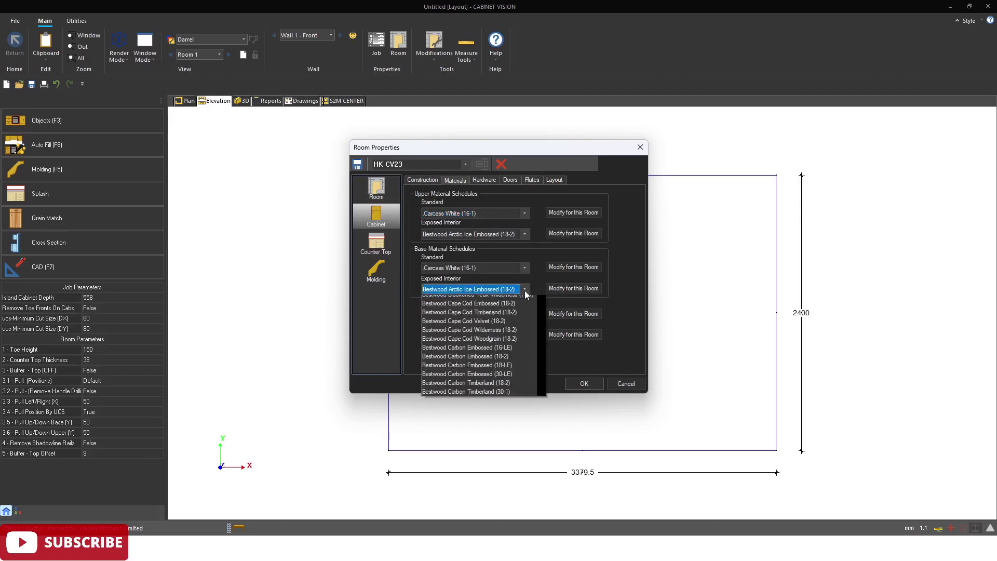
pyautogui.moveTo(542, 310); pyautogui.dragTo(556, 382)
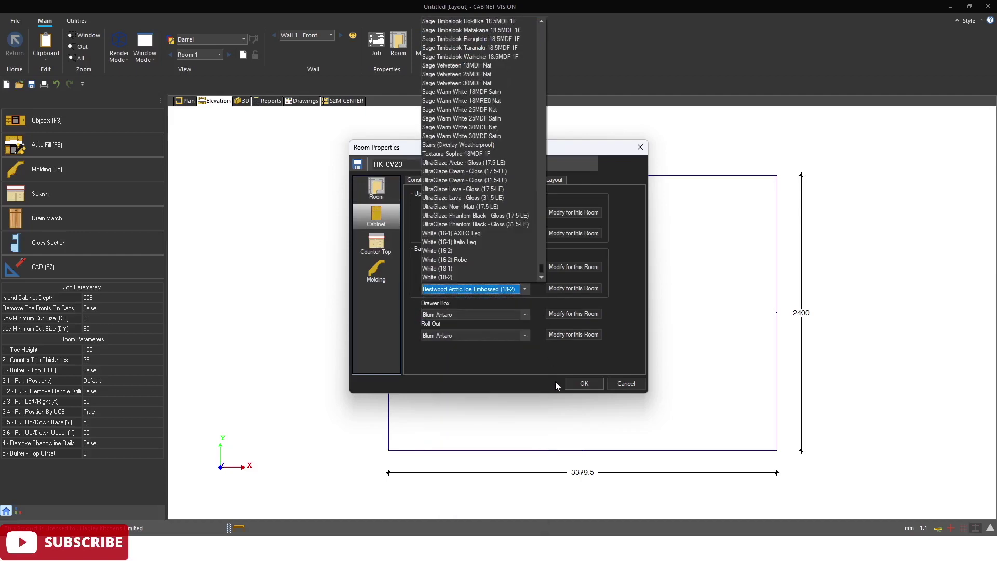
pyautogui.moveTo(543, 272); pyautogui.dragTo(559, 169)
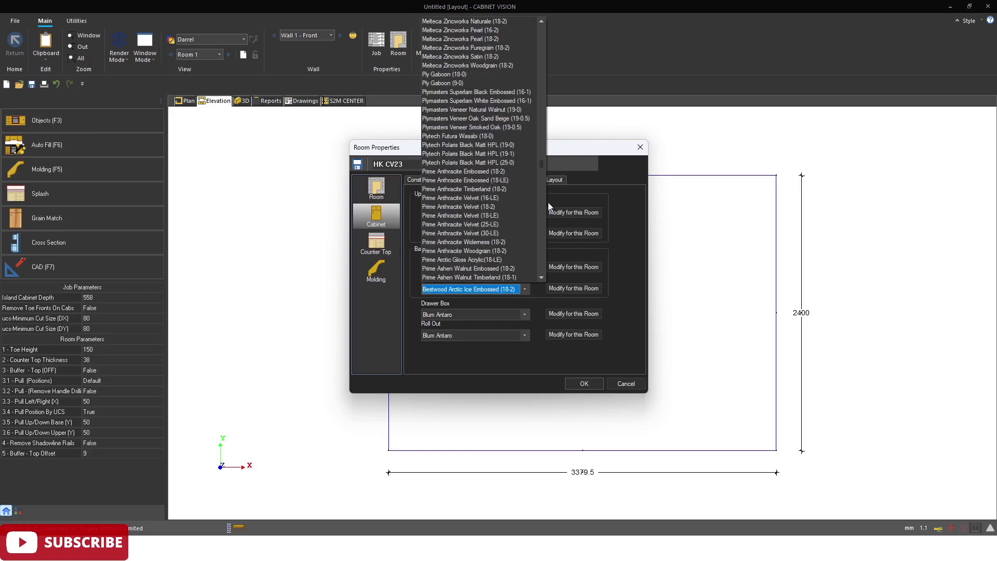
pyautogui.click(498, 225)
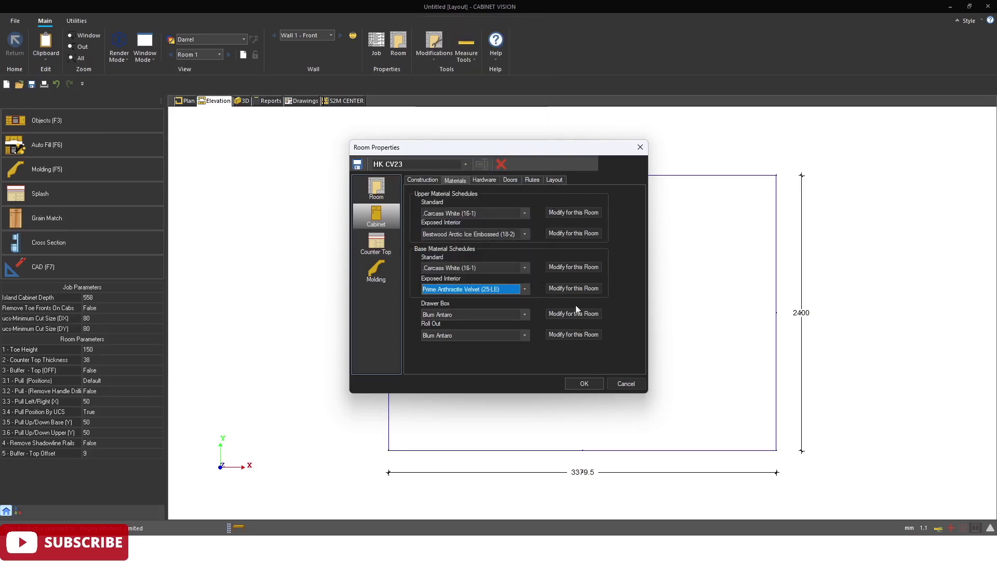
pyautogui.click(585, 384)
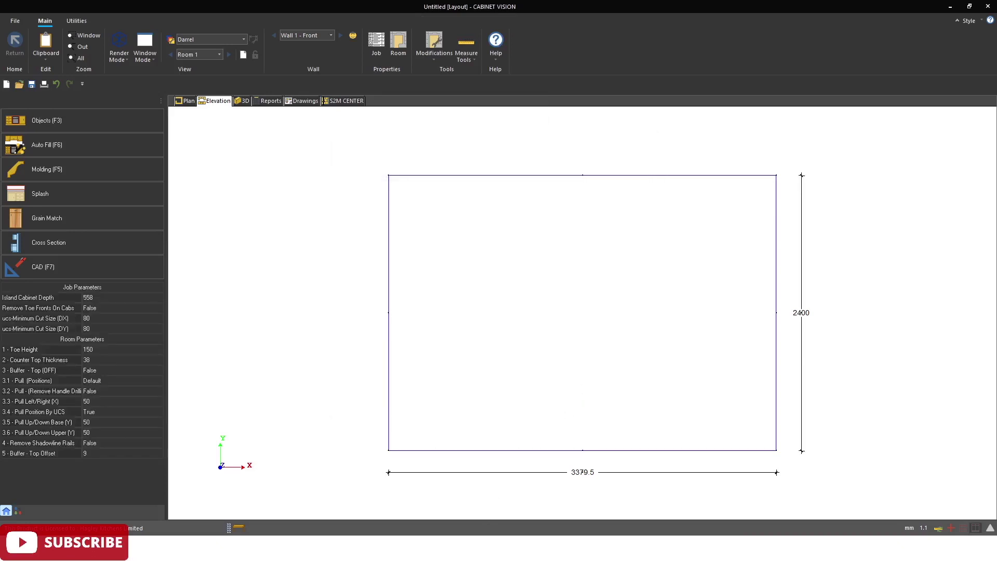
# Step: Place one 1800 mm wide desk assembly on the wall, about 436 mm from its left end
pyautogui.moveTo(239, 530)
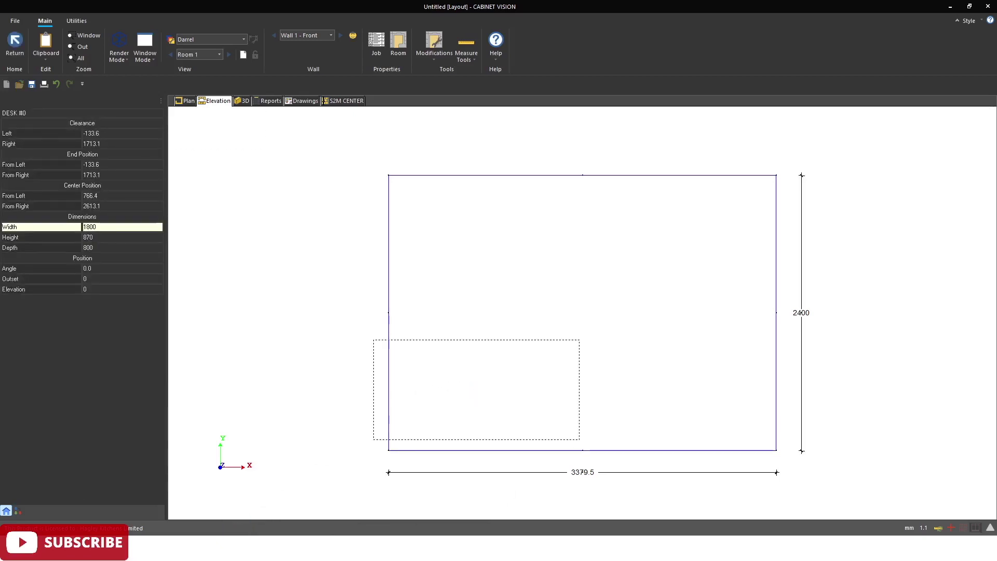
pyautogui.click(542, 401)
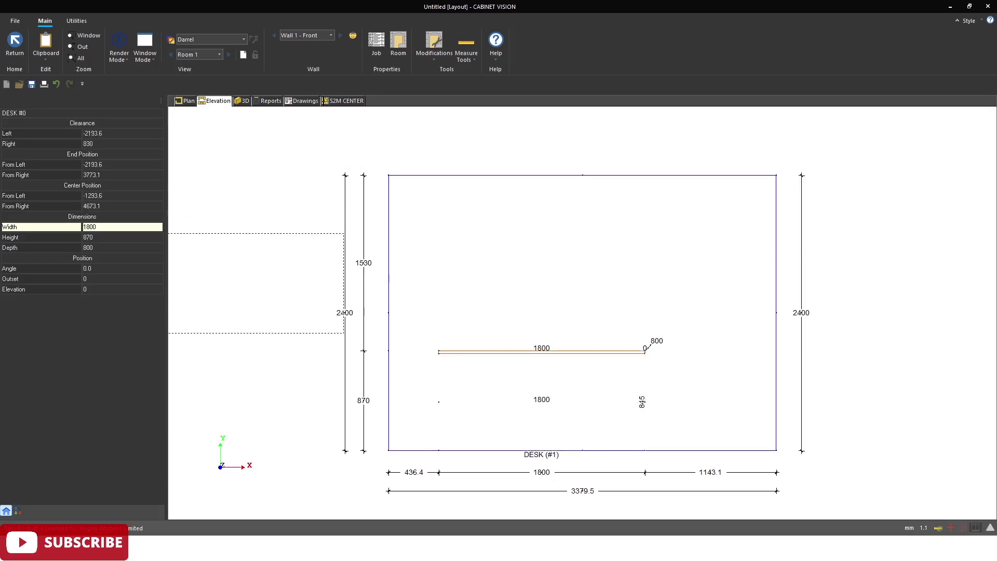
pyautogui.press('Escape')
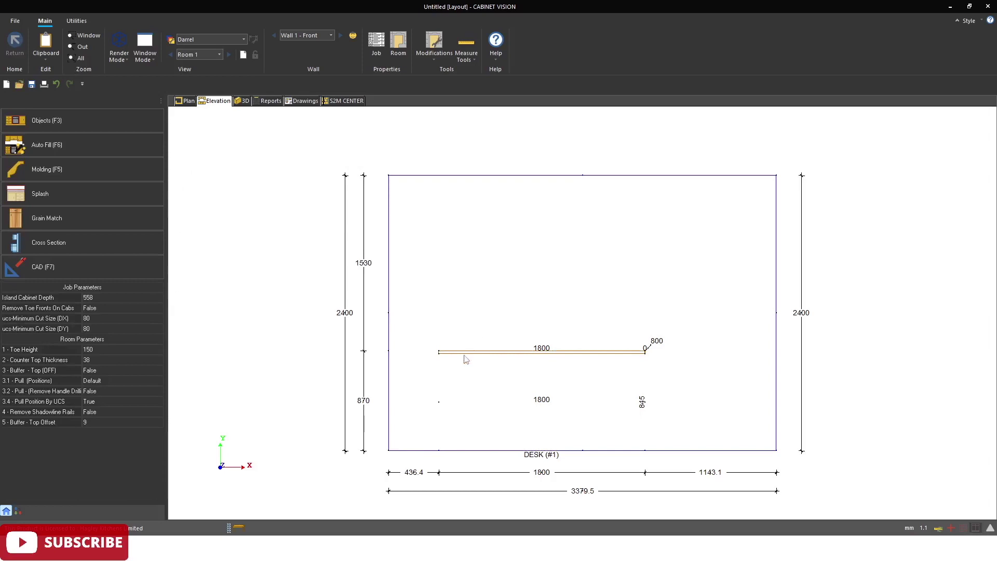
# Step: Set the desk's width to 1600 mm, stretching it on the right side
pyautogui.click(466, 358)
pyautogui.click(110, 230)
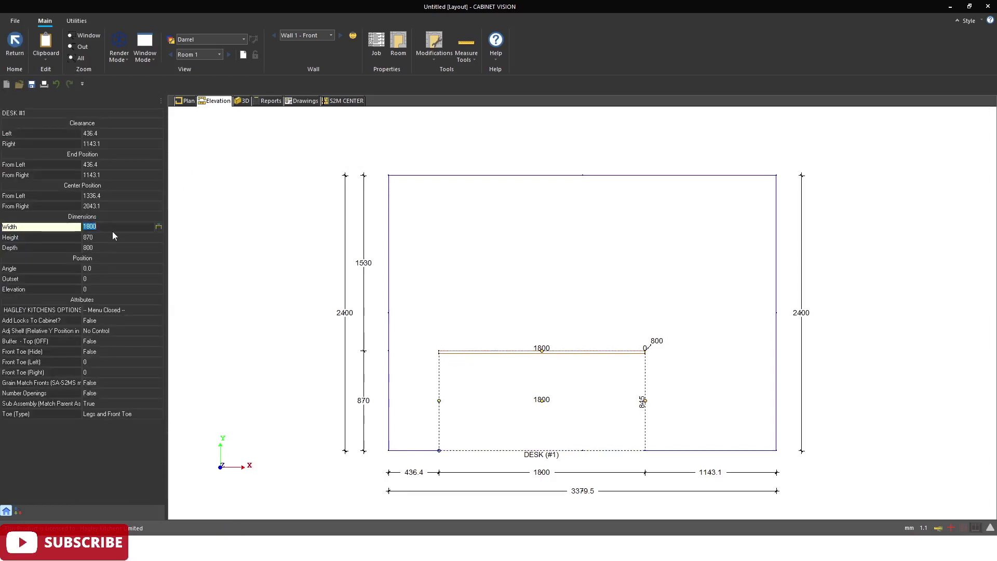
pyautogui.write('16')
pyautogui.press('Return')
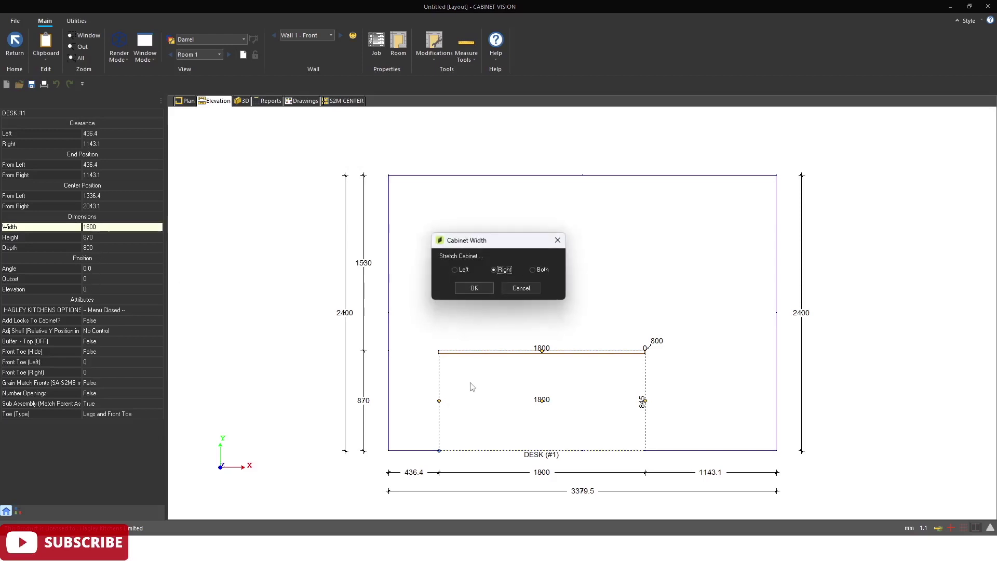
pyautogui.click(476, 289)
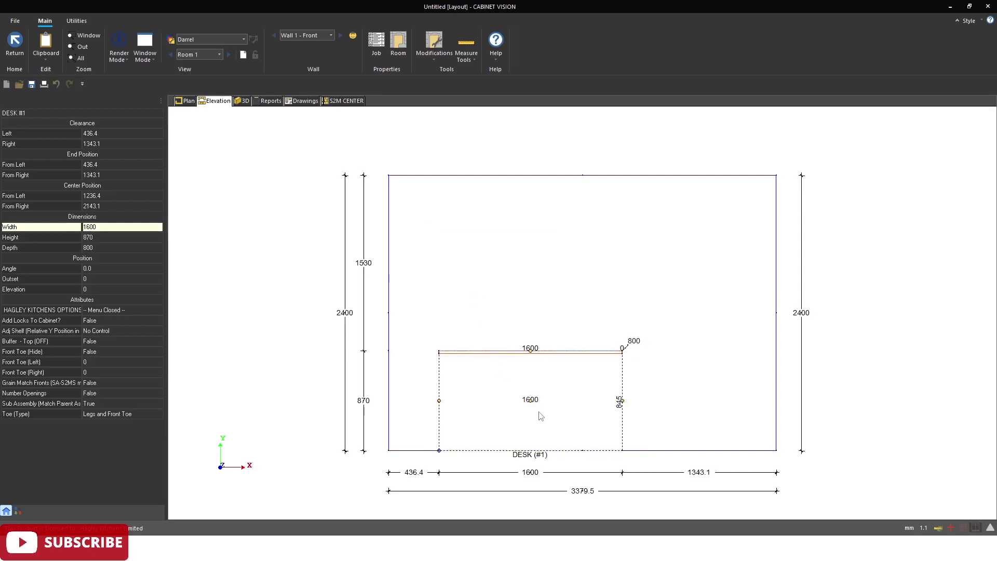
# Step: Open the desk assembly's plan for CAD drawing and load A300-09480-20240531.DXF from Downloads for DXF import
pyautogui.doubleClick(474, 357)
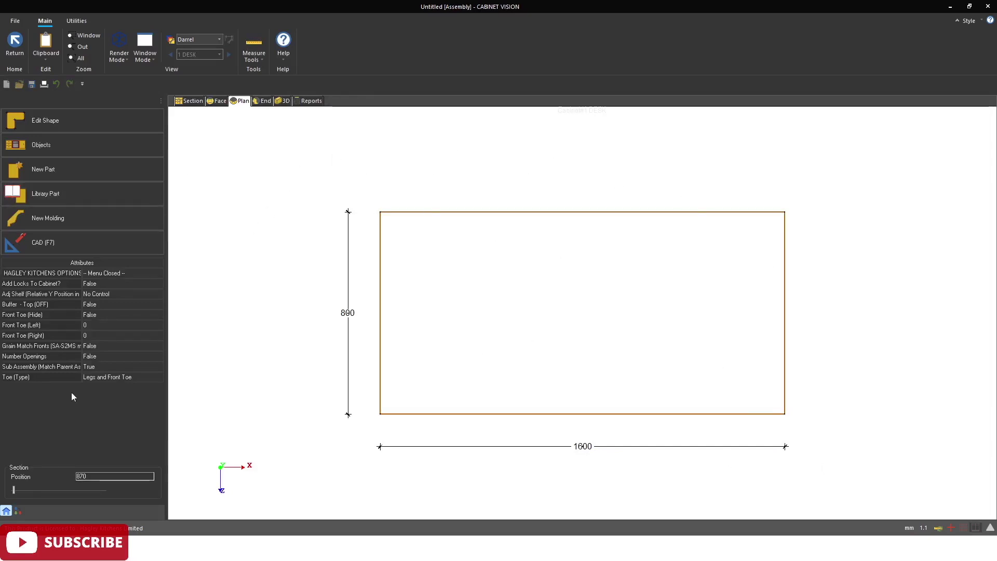
pyautogui.click(55, 242)
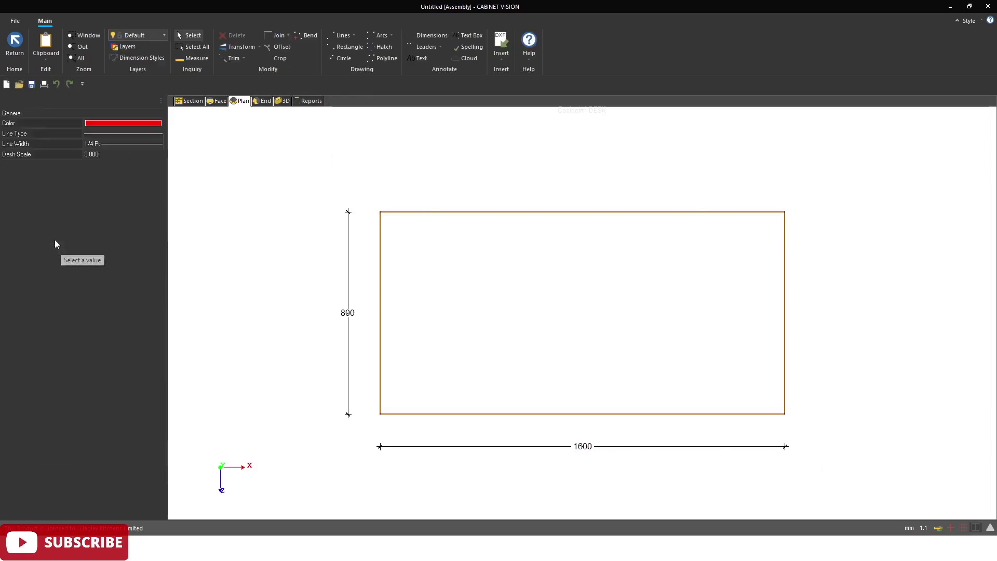
pyautogui.click(501, 61)
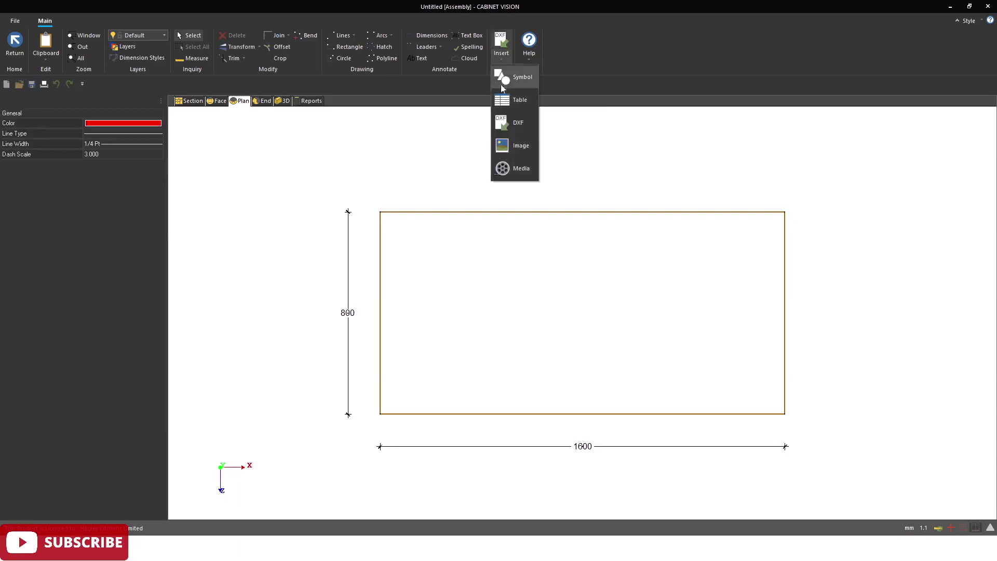
pyautogui.click(510, 128)
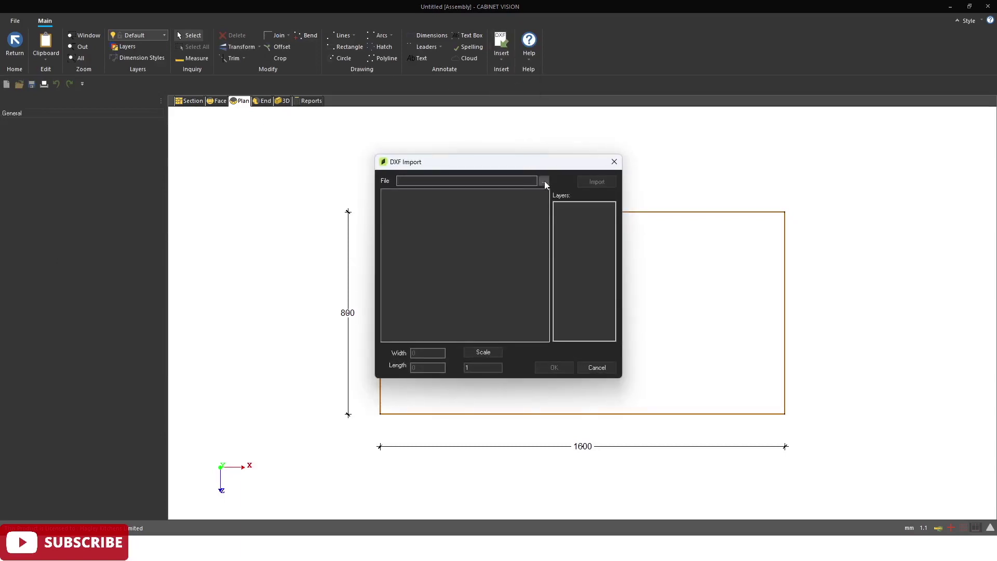
pyautogui.click(544, 181)
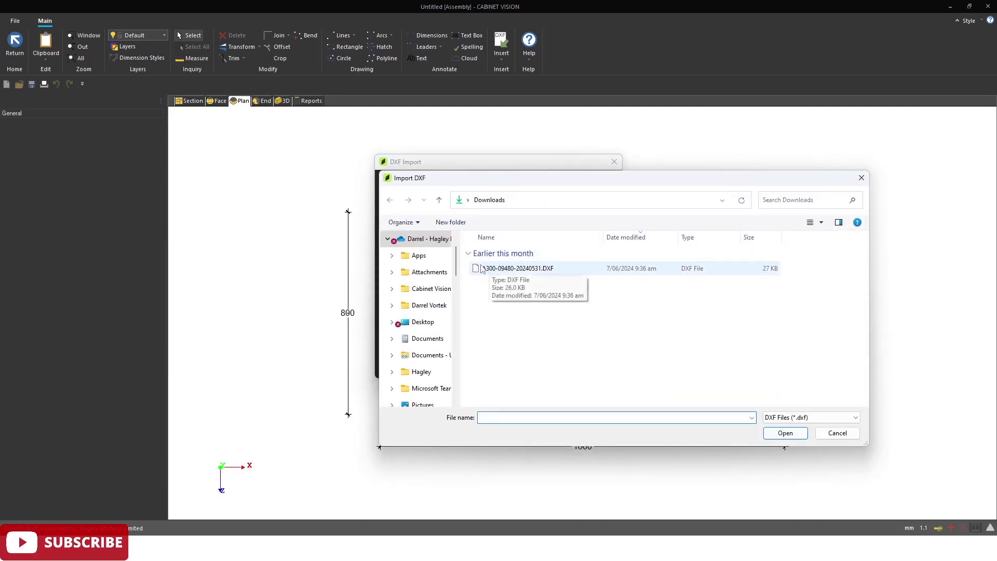
pyautogui.click(481, 272)
pyautogui.click(785, 433)
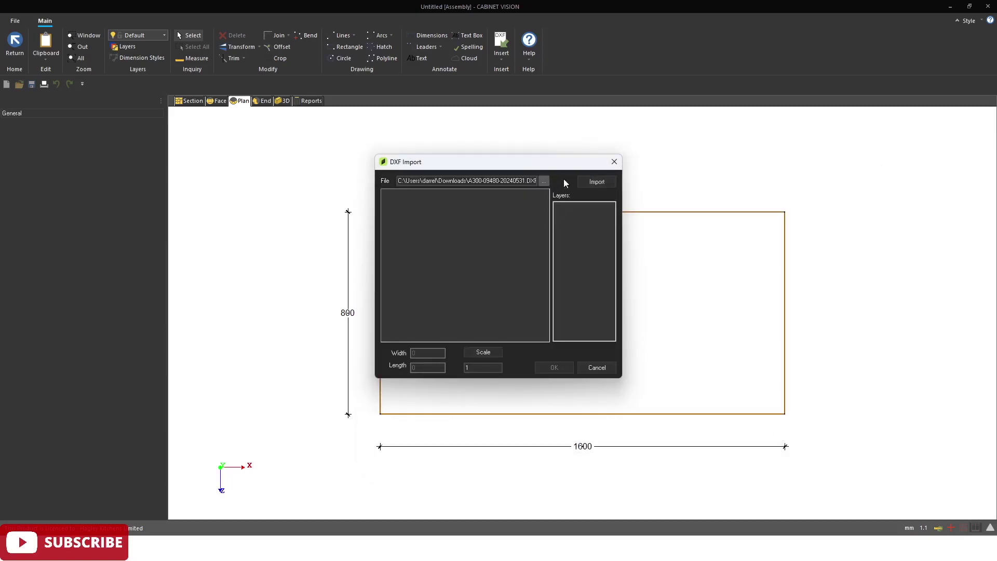
pyautogui.click(598, 182)
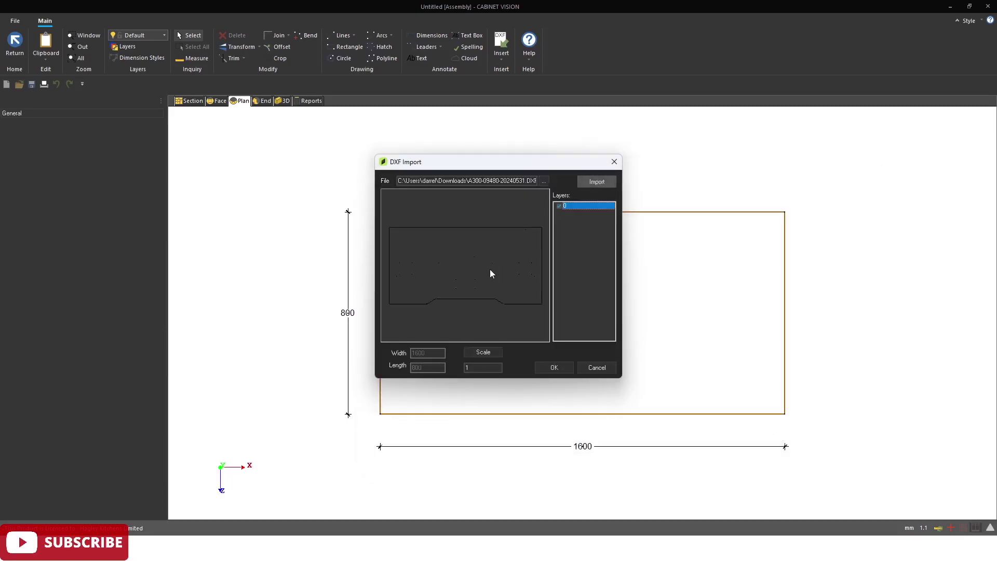
# Step: Place the imported DXF drawing below the desk outline and turn it so its cutout faces the upper edge
pyautogui.click(554, 368)
pyautogui.scroll(-3, 554, 349)
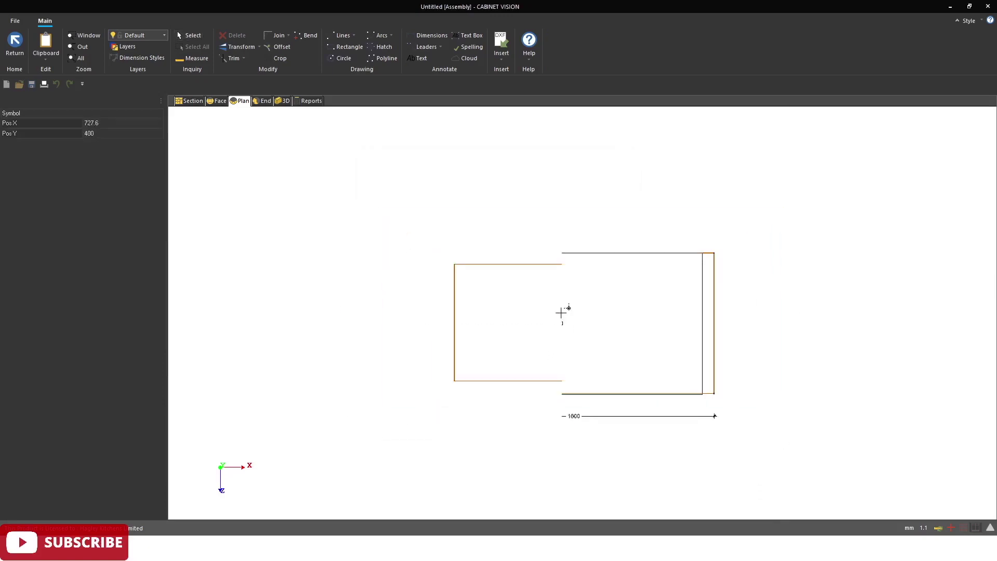
pyautogui.click(567, 454)
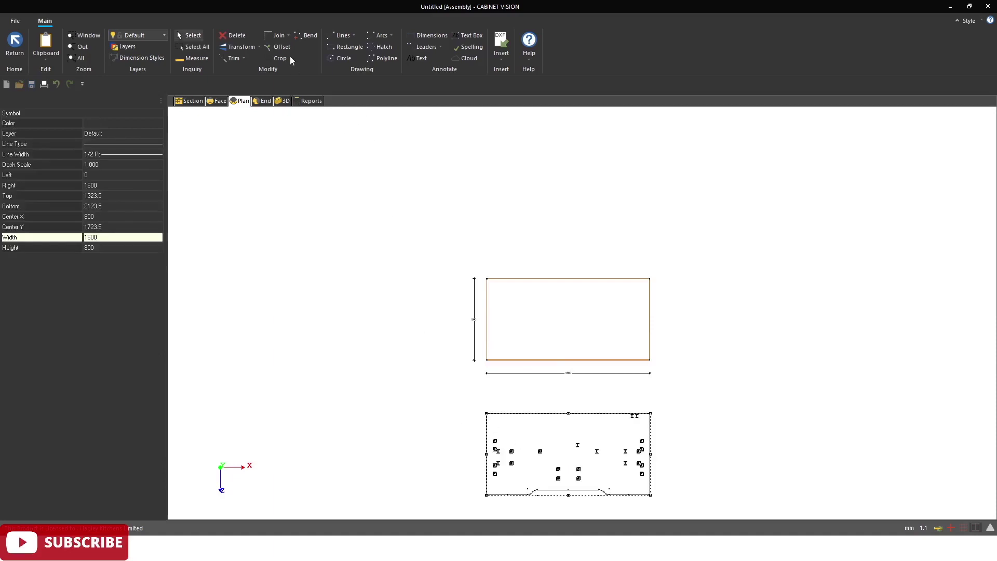
pyautogui.click(245, 48)
pyautogui.scroll(3, 521, 451)
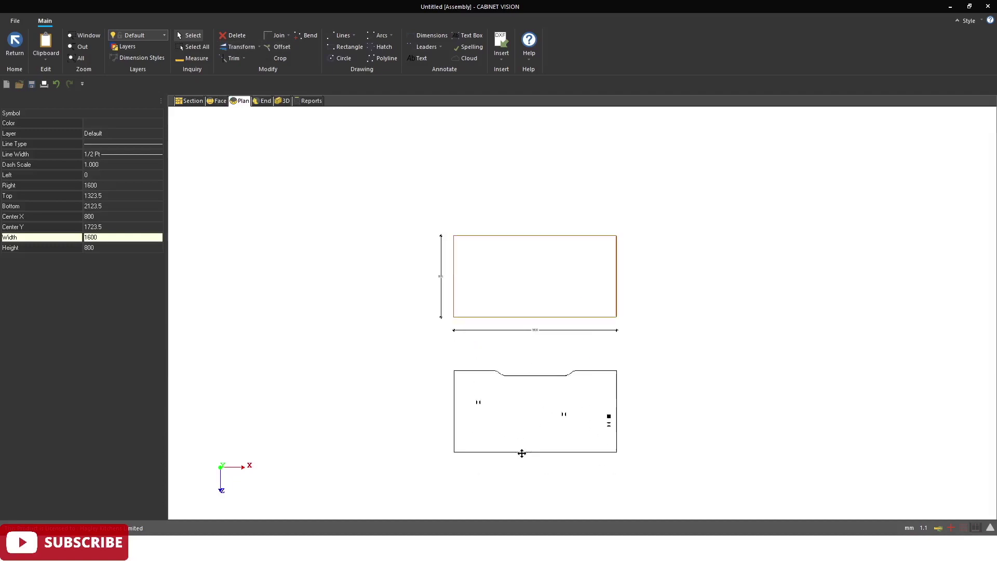
# Step: Move the imported DXF drawing by its upper-left corner onto the upper-left corner of the desk outline
pyautogui.scroll(5, 427, 353)
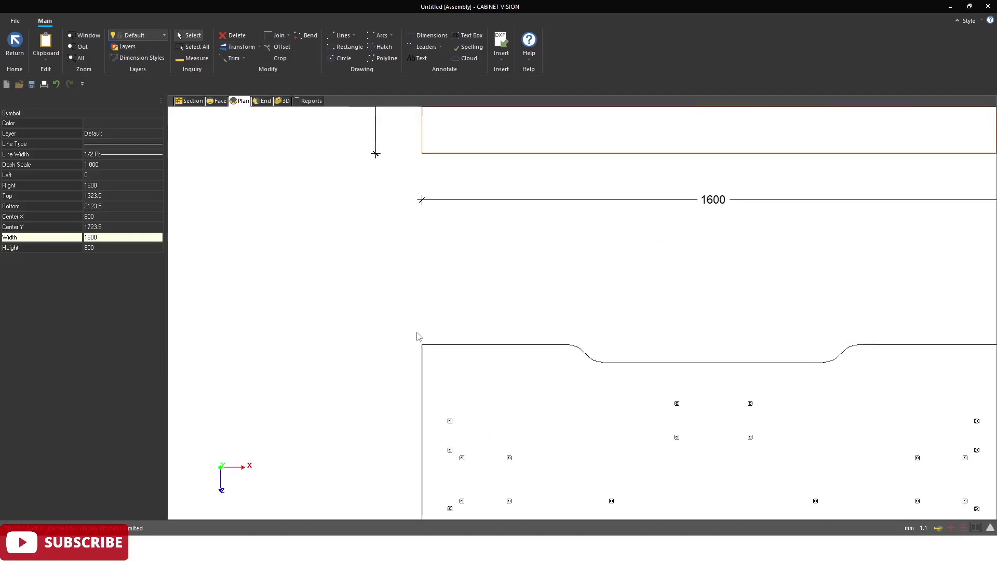
pyautogui.scroll(5, 425, 356)
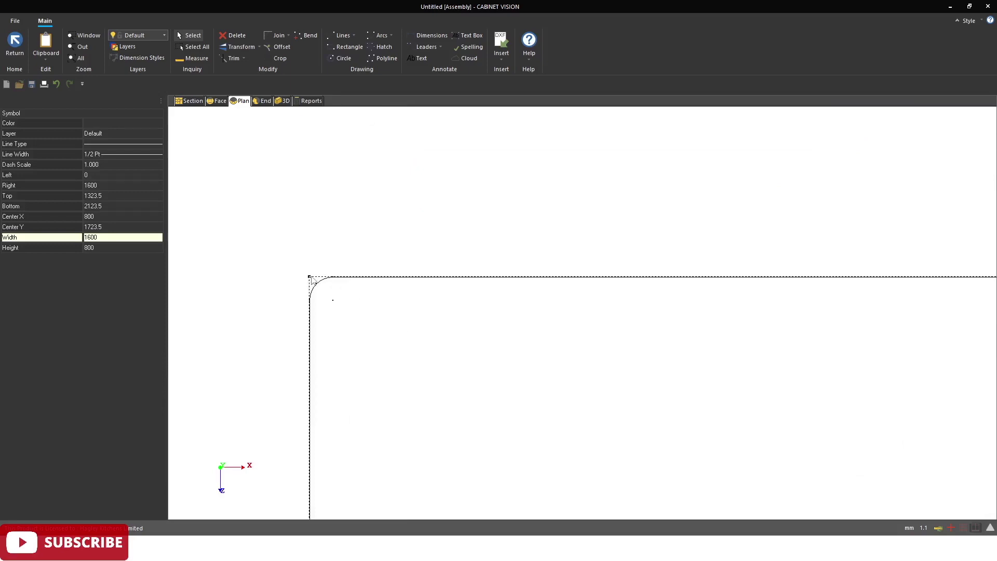
pyautogui.click(310, 277)
pyautogui.scroll(-5, 498, 377)
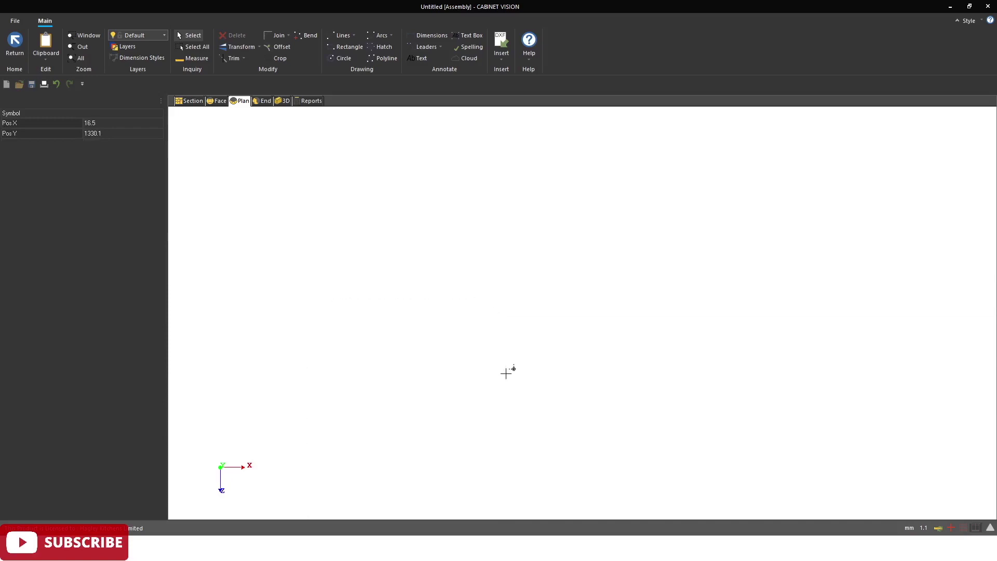
pyautogui.scroll(-5, 463, 399)
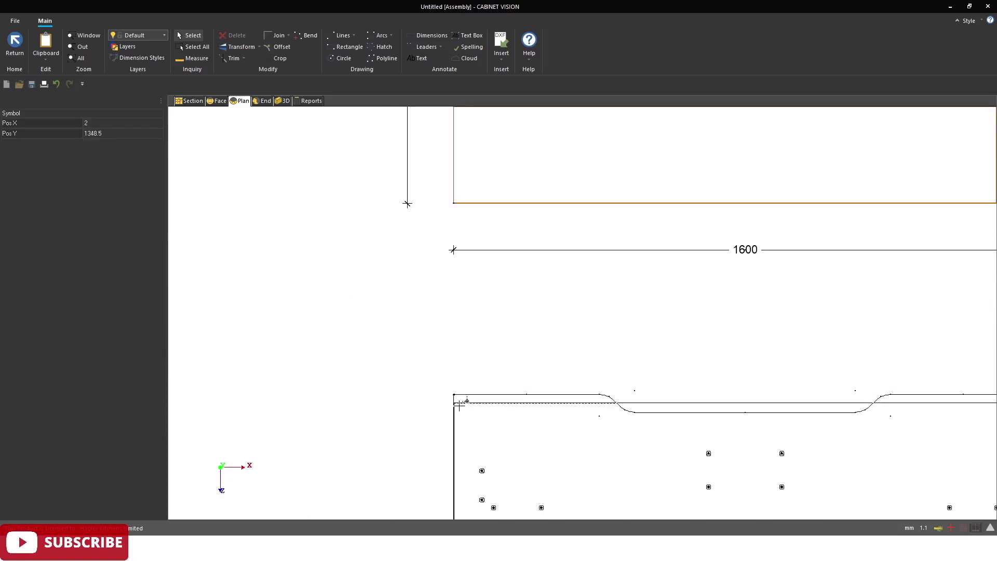
pyautogui.scroll(5, 463, 198)
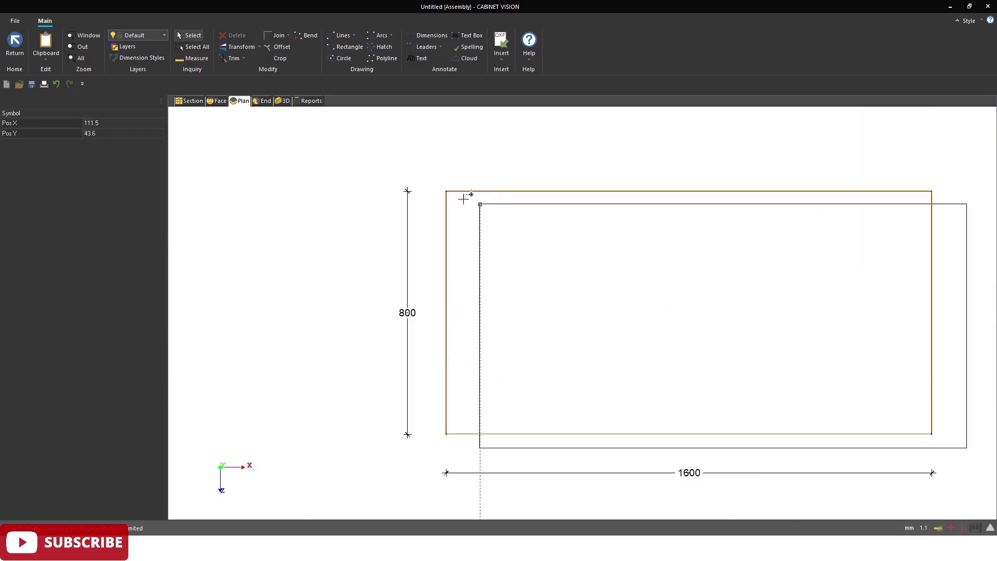
pyautogui.scroll(5, 452, 180)
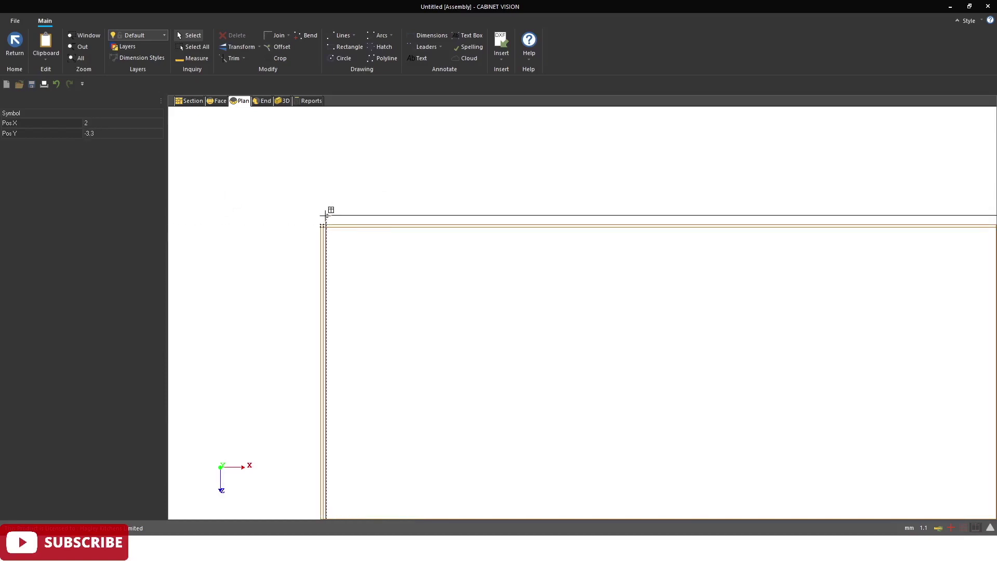
pyautogui.click(315, 224)
pyautogui.scroll(-5, 338, 322)
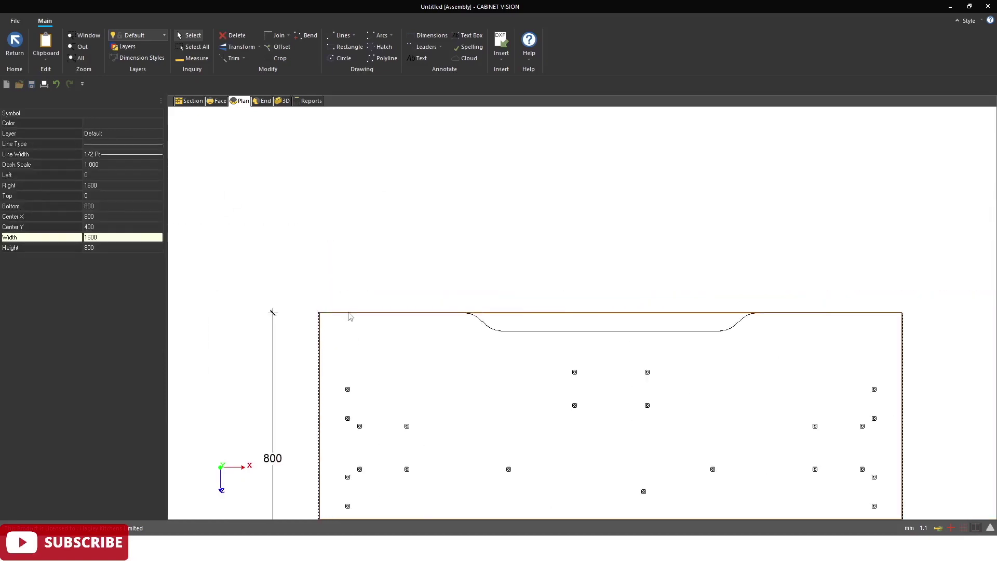
# Step: Leave the CAD drawing mode and open the desk's top part for shape editing
pyautogui.scroll(2, 602, 353)
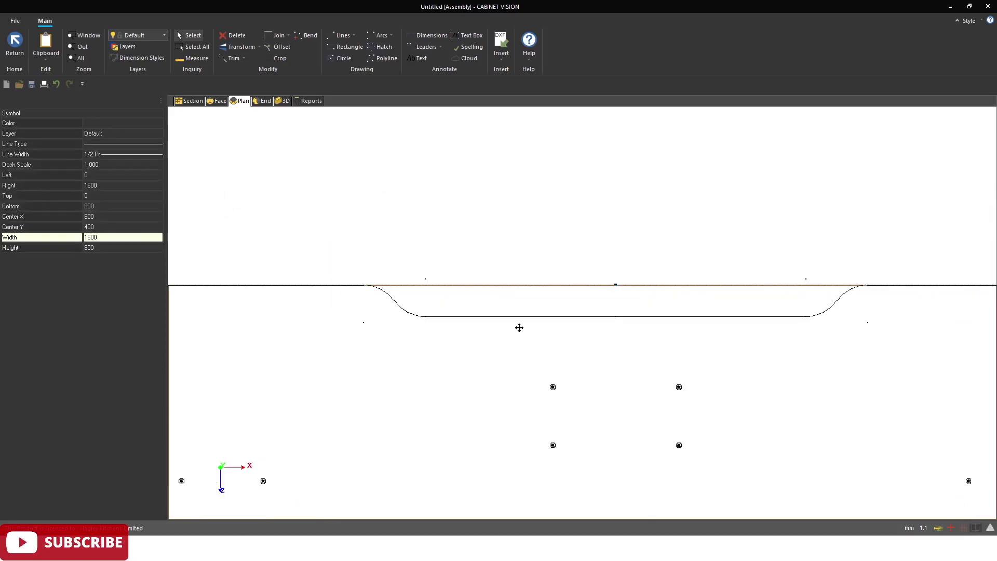
pyautogui.press('Delete')
pyautogui.press('F7')
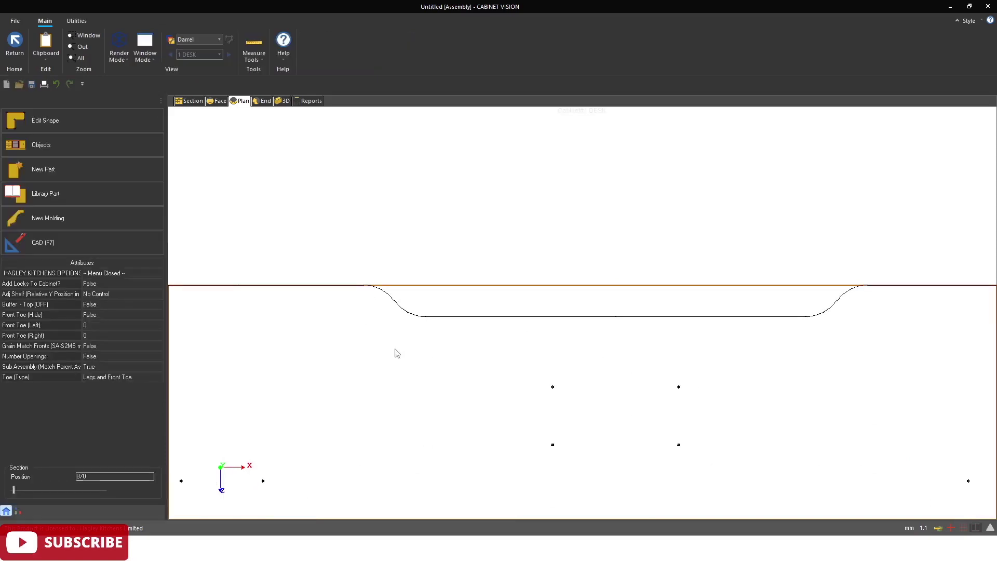
pyautogui.click(396, 352)
pyautogui.rightClick(396, 349)
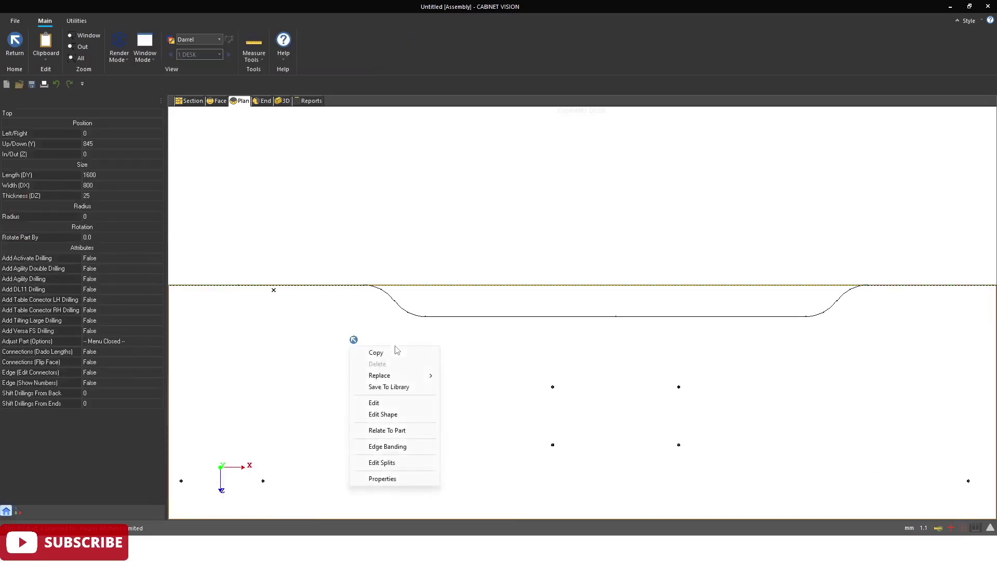
pyautogui.click(383, 415)
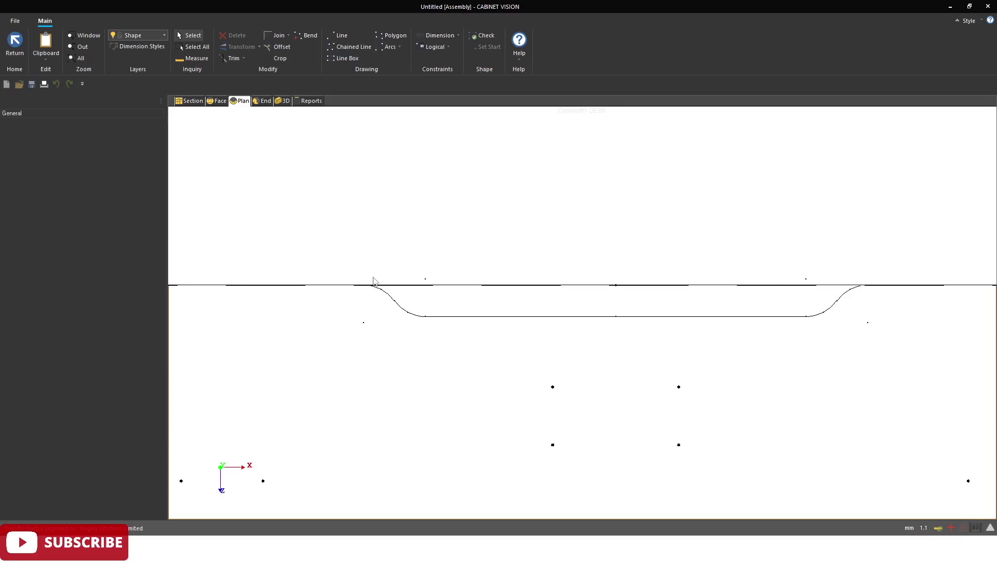
# Step: Draw two connected lines over the cutout's left S-curve, from the upper edge through the inflection point to the recessed edge
pyautogui.click(340, 36)
pyautogui.scroll(4, 364, 323)
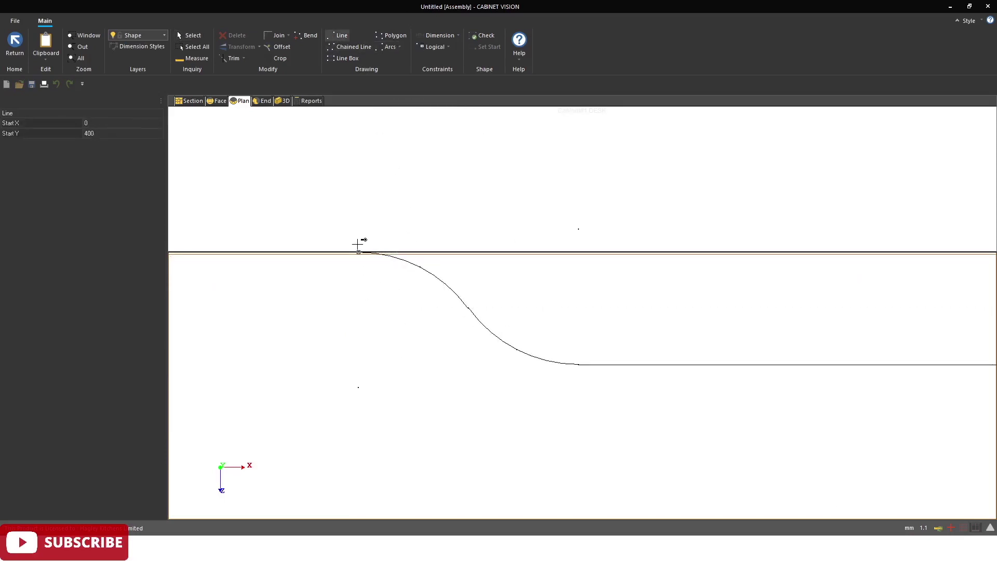
pyautogui.click(358, 245)
pyautogui.click(470, 307)
pyautogui.click(469, 308)
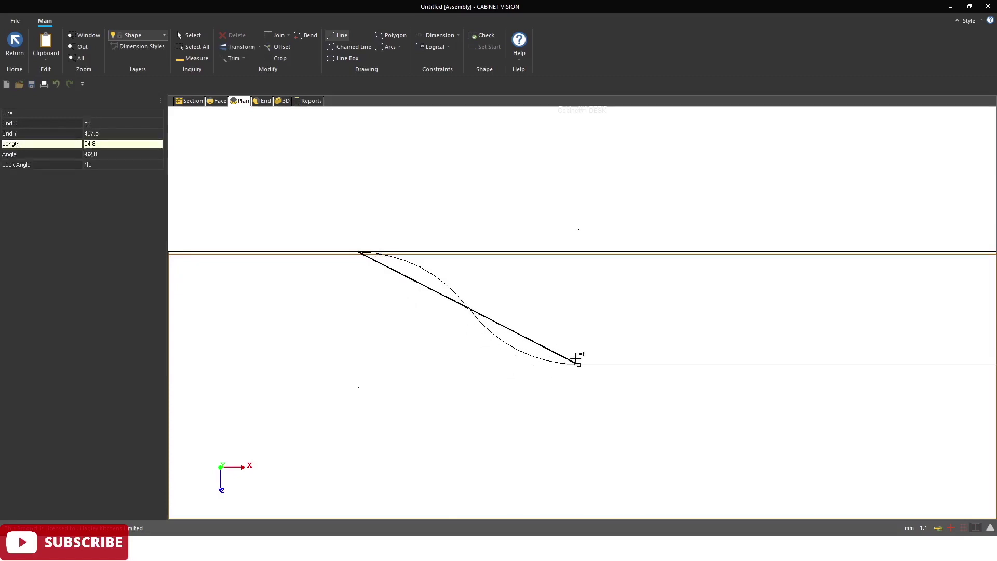
pyautogui.click(578, 362)
# Step: Continue with a line along the cutout's recessed edge to the start of its right S-curve
pyautogui.scroll(-2, 411, 361)
pyautogui.scroll(-2, 379, 353)
pyautogui.scroll(4, 734, 372)
pyautogui.scroll(2, 722, 347)
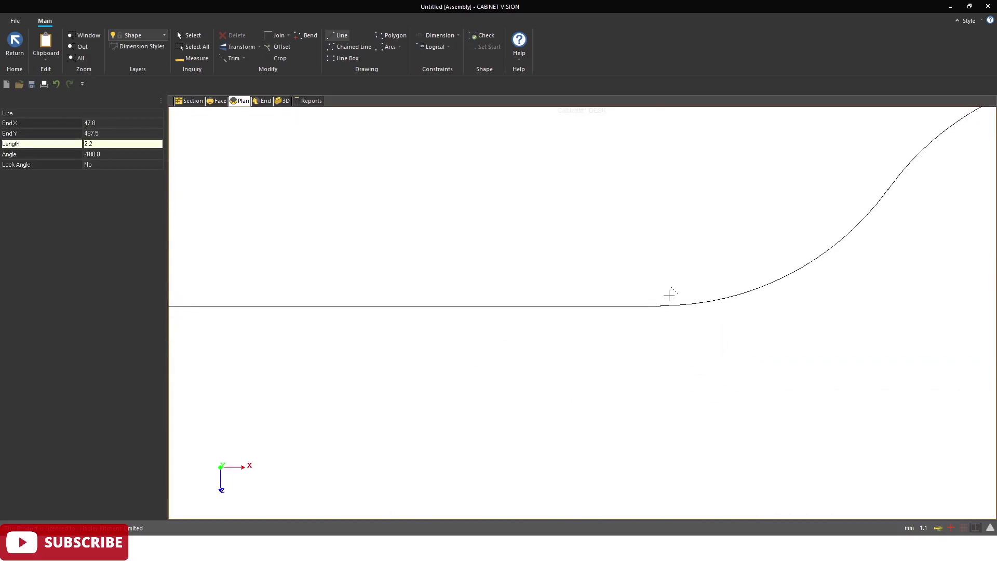
pyautogui.click(662, 306)
pyautogui.click(661, 306)
# Step: Draw two connected lines over the right S-curve, through its inflection point up to the desktop's upper edge at Y 1200
pyautogui.scroll(-2, 582, 403)
pyautogui.scroll(1, 709, 331)
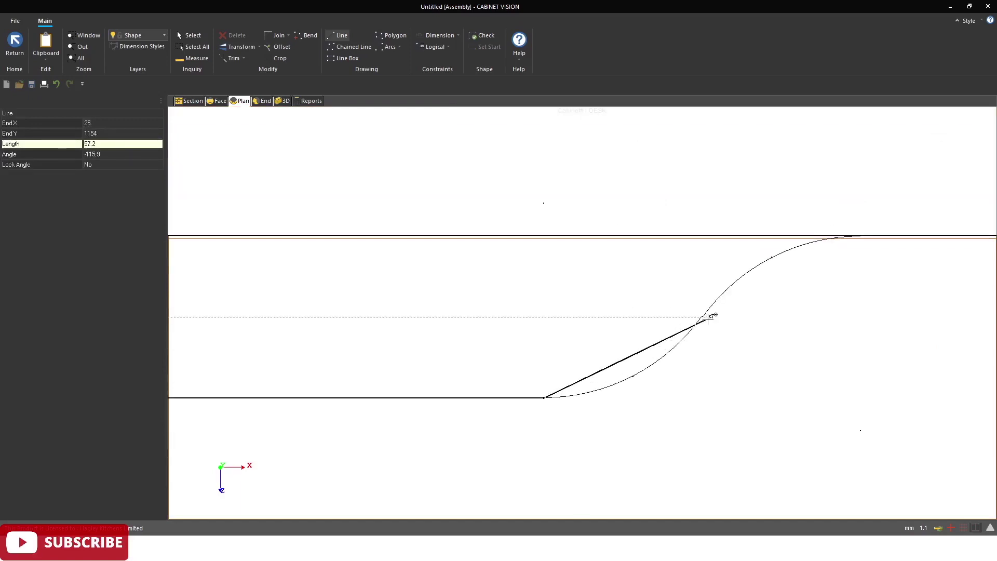
pyautogui.click(704, 317)
pyautogui.click(704, 317)
pyautogui.scroll(3, 826, 254)
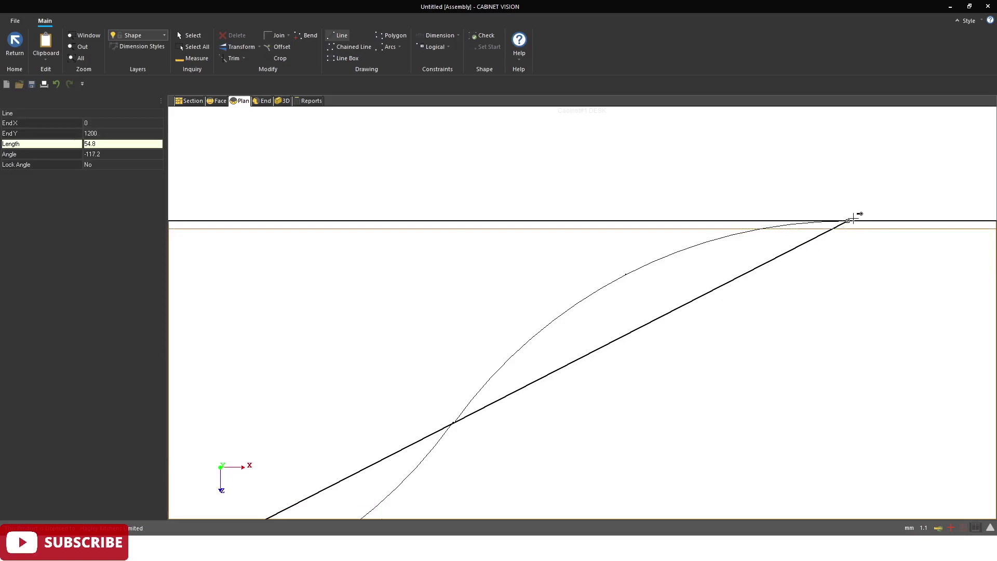
pyautogui.click(851, 219)
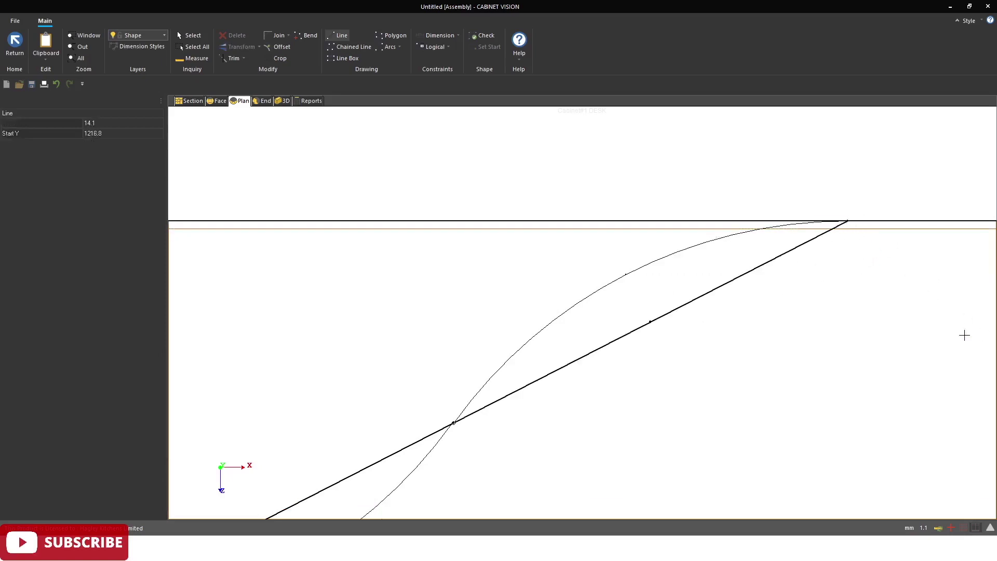
# Step: Trim away the desktop's original upper edge between the two ends of the cutout
pyautogui.scroll(-2, 772, 312)
pyautogui.scroll(5, 779, 270)
pyautogui.scroll(-4, 780, 269)
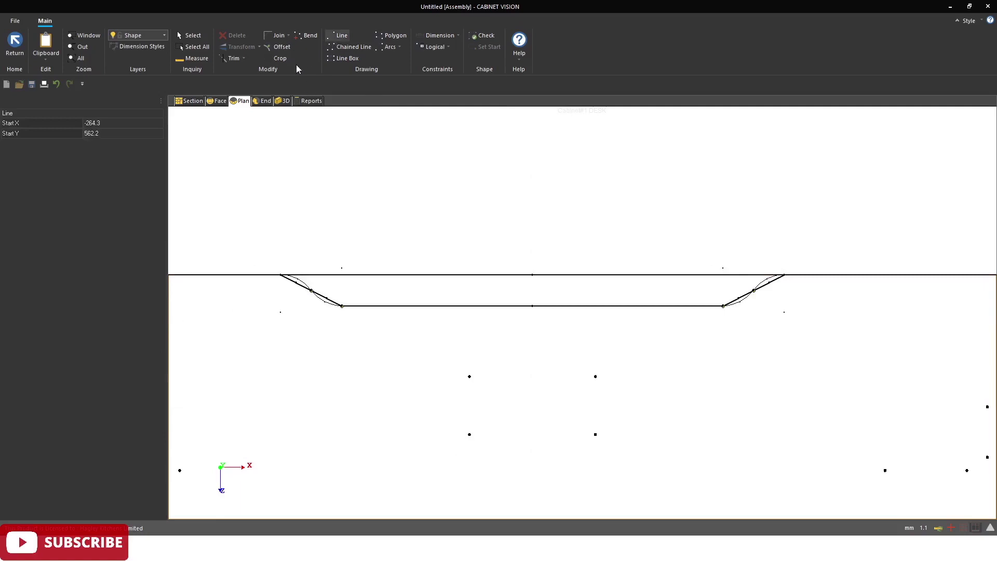
pyautogui.click(242, 57)
pyautogui.click(249, 74)
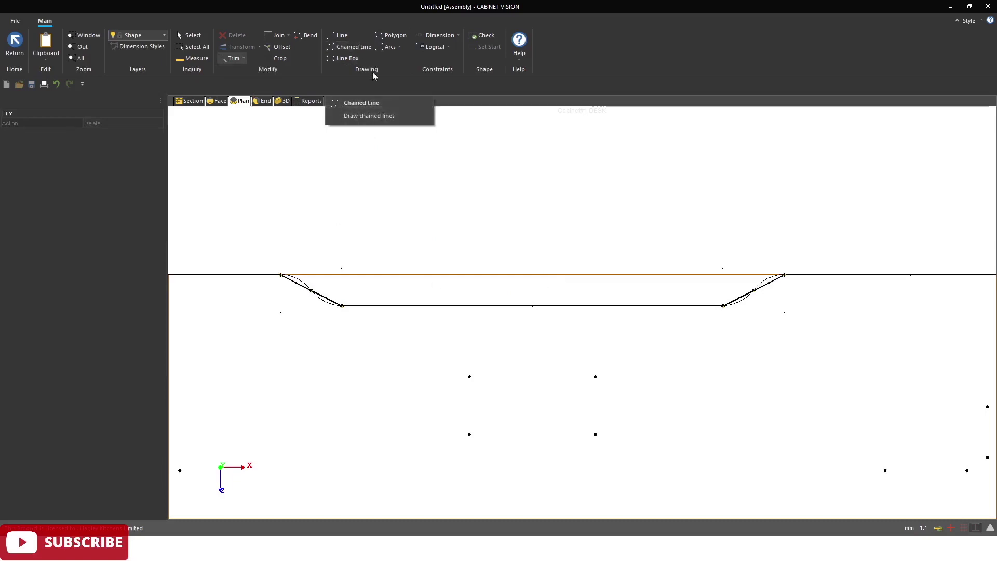
# Step: Bend the two lines at the cutout's left end into arcs that follow the DXF curve
pyautogui.click(309, 35)
pyautogui.scroll(4, 303, 289)
pyautogui.scroll(3, 303, 289)
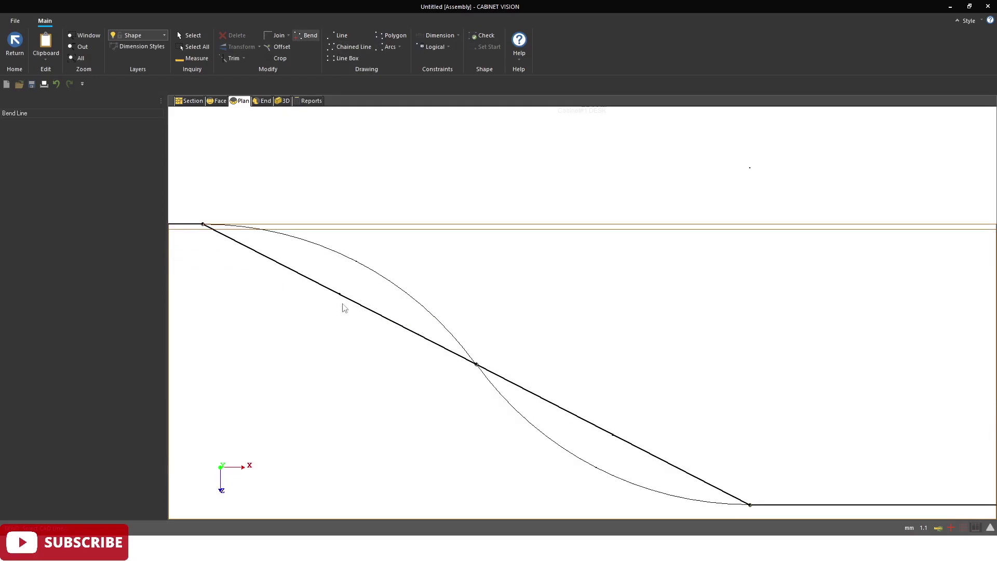
pyautogui.click(340, 295)
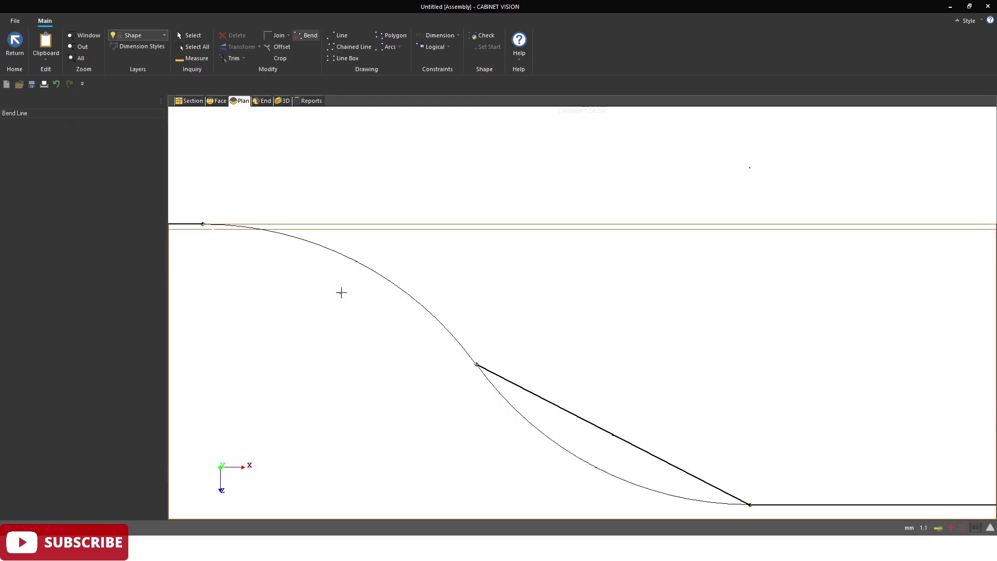
pyautogui.click(410, 291)
pyautogui.scroll(-3, 339, 192)
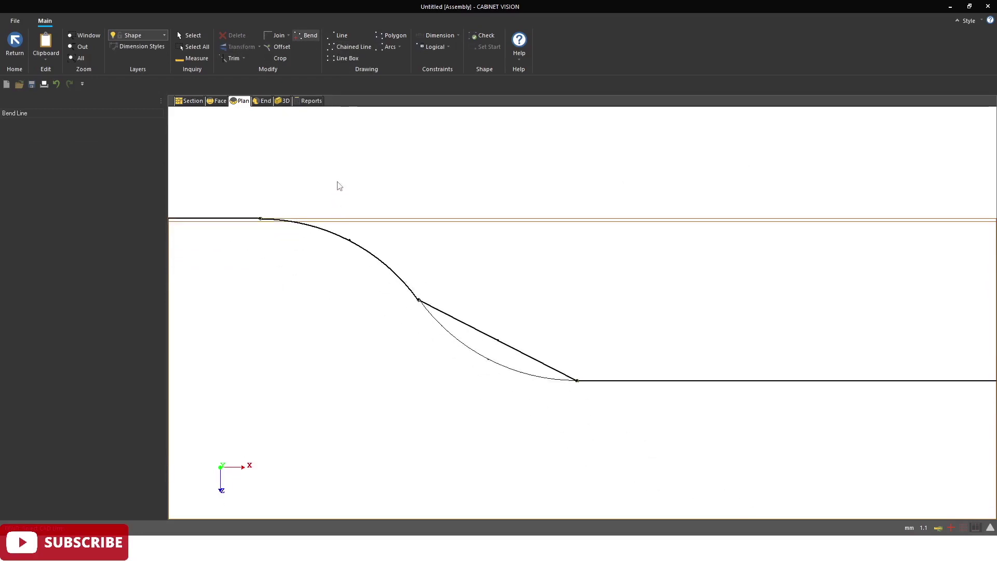
pyautogui.click(482, 324)
pyautogui.click(467, 340)
# Step: Bend the two lines at the cutout's right end into arcs that match the imported curve
pyautogui.scroll(-3, 354, 307)
pyautogui.scroll(-2, 347, 292)
pyautogui.scroll(8, 914, 289)
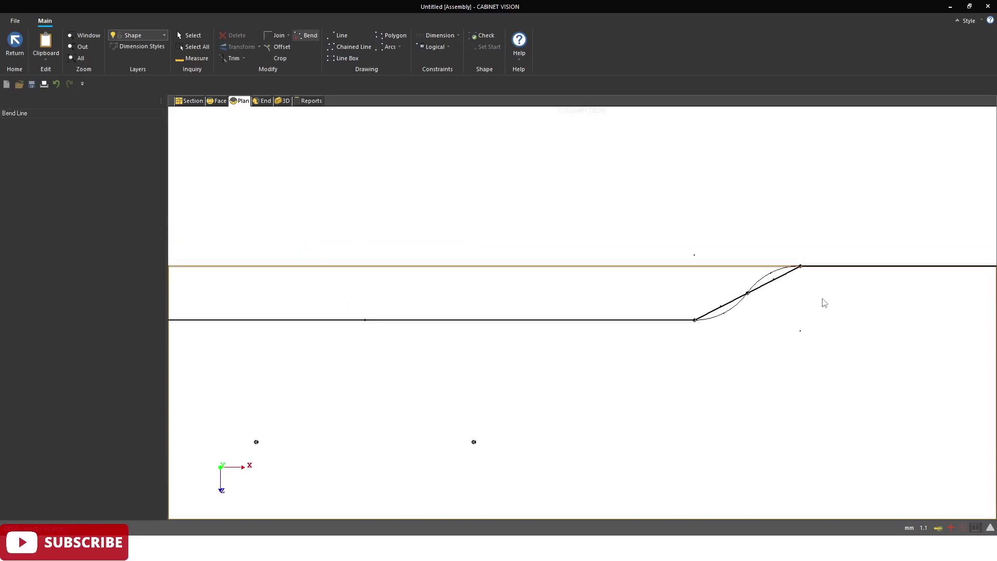
pyautogui.click(446, 320)
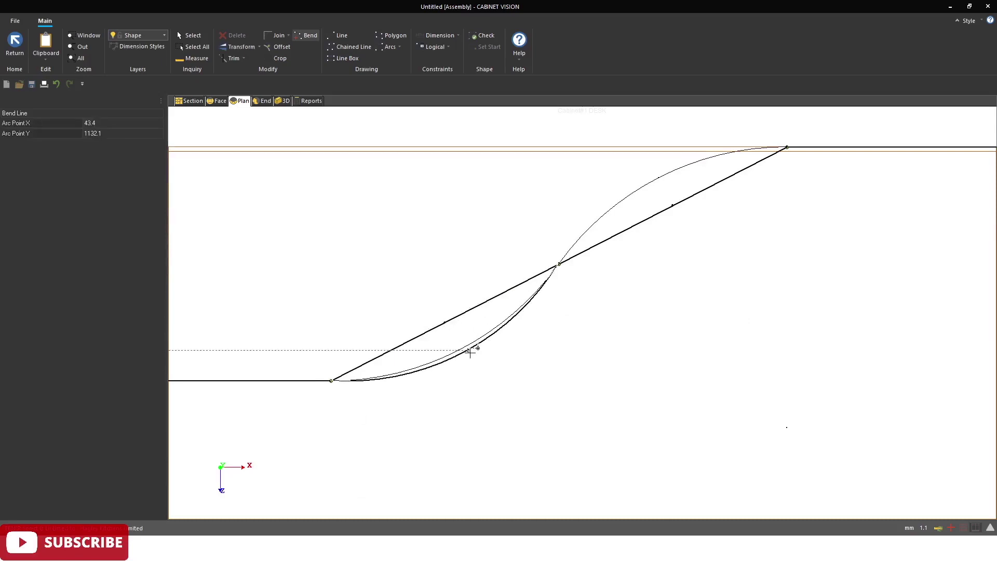
pyautogui.click(464, 348)
pyautogui.scroll(-2, 464, 352)
pyautogui.scroll(2, 590, 270)
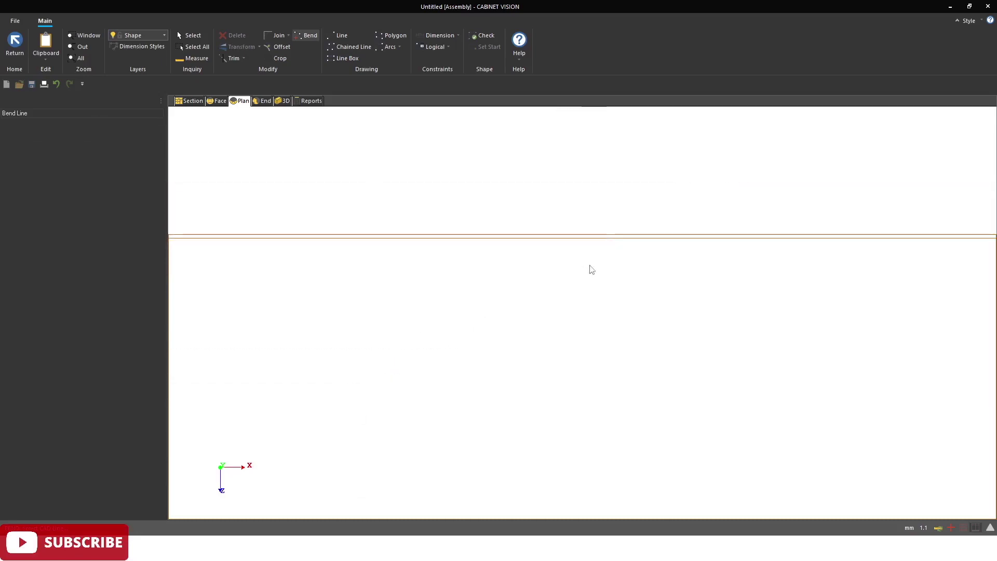
pyautogui.click(596, 294)
pyautogui.click(563, 262)
pyautogui.scroll(-5, 679, 212)
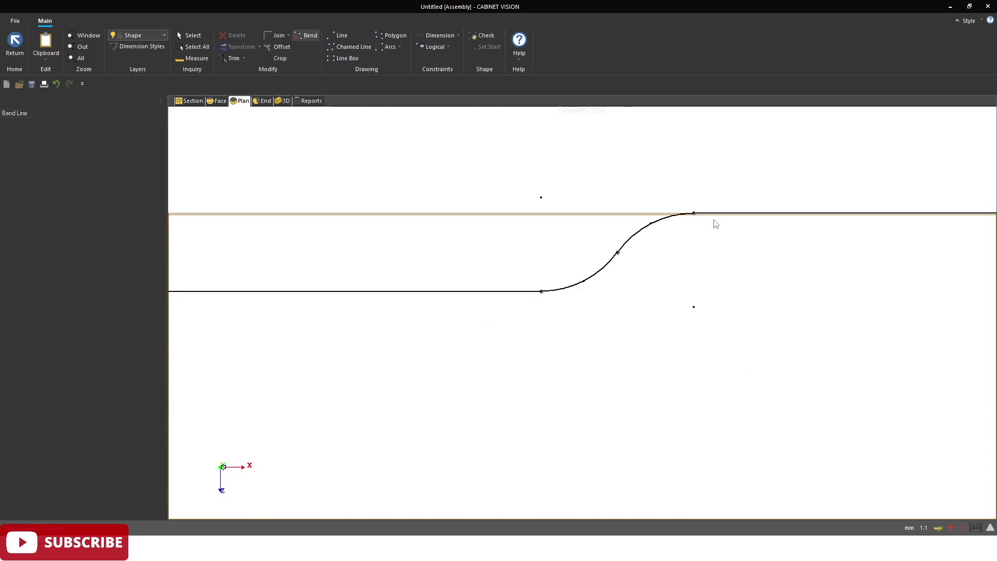
# Step: Finish editing the desktop and save its new shape
pyautogui.scroll(-2, 662, 208)
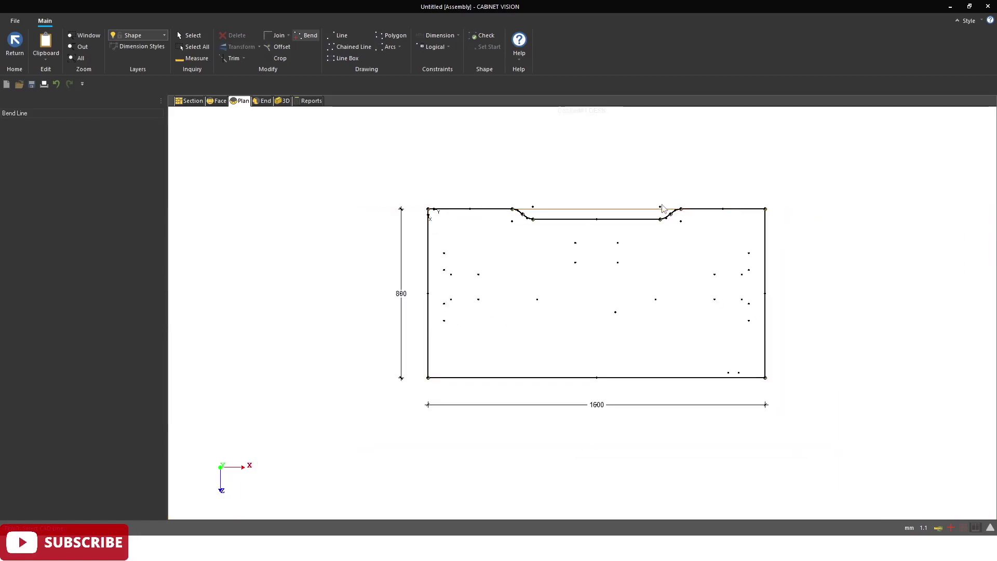
pyautogui.click(16, 44)
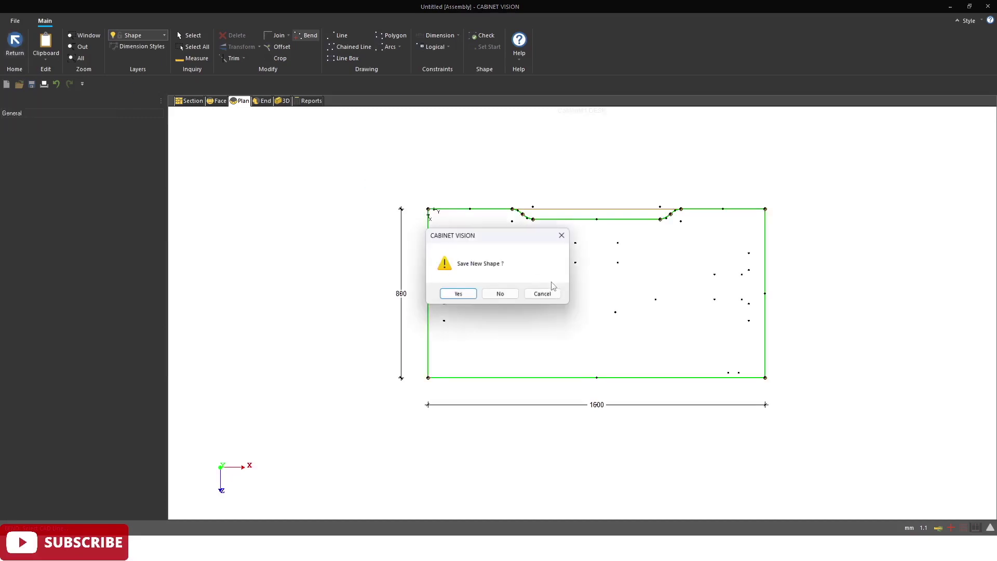
pyautogui.click(459, 295)
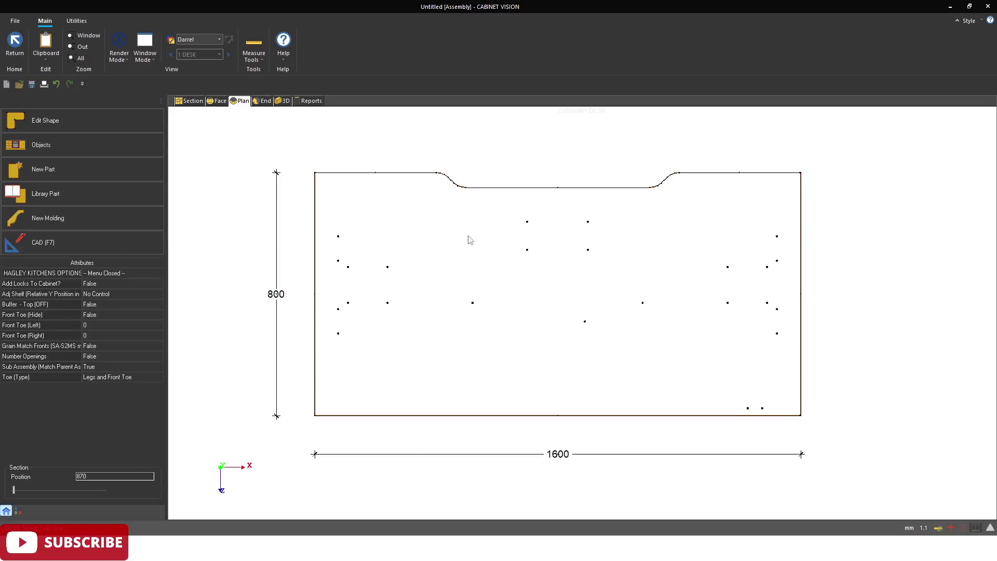
pyautogui.click(439, 227)
pyautogui.rightClick(440, 229)
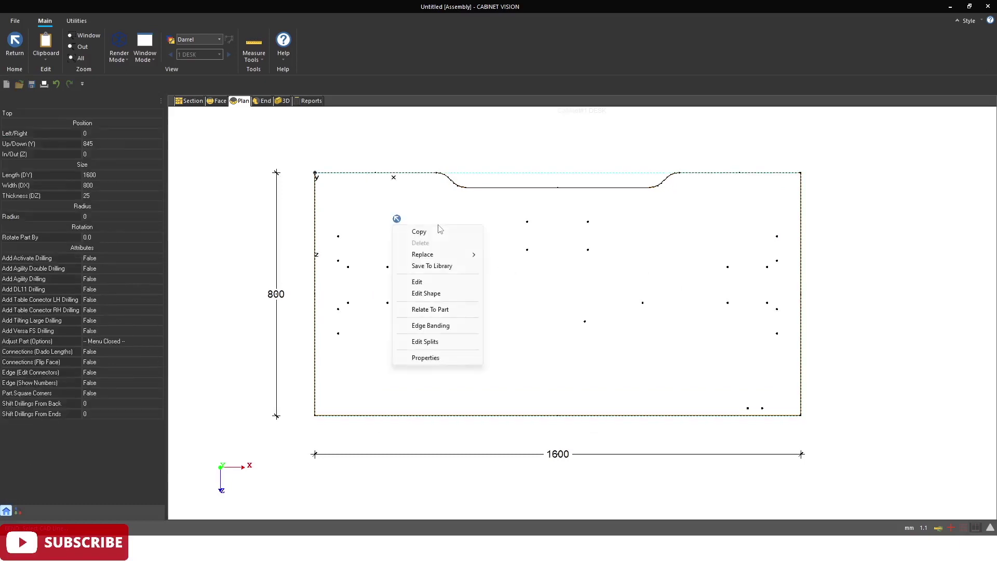
pyautogui.click(444, 135)
# Step: Inspect the desktop's cutout edge in 3D and examine the start of its left curve in plan
pyautogui.click(284, 100)
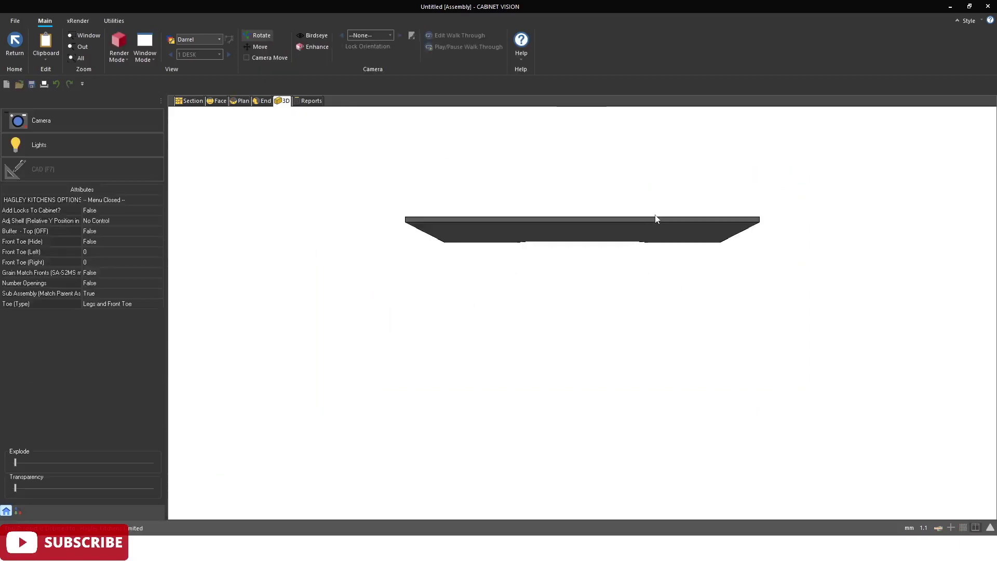
pyautogui.moveTo(651, 282)
pyautogui.mouseDown()
pyautogui.moveTo(423, 352)
pyautogui.moveTo(668, 220)
pyautogui.moveTo(211, 291)
pyautogui.moveTo(270, 297)
pyautogui.mouseUp()
pyautogui.scroll(5, 473, 240)
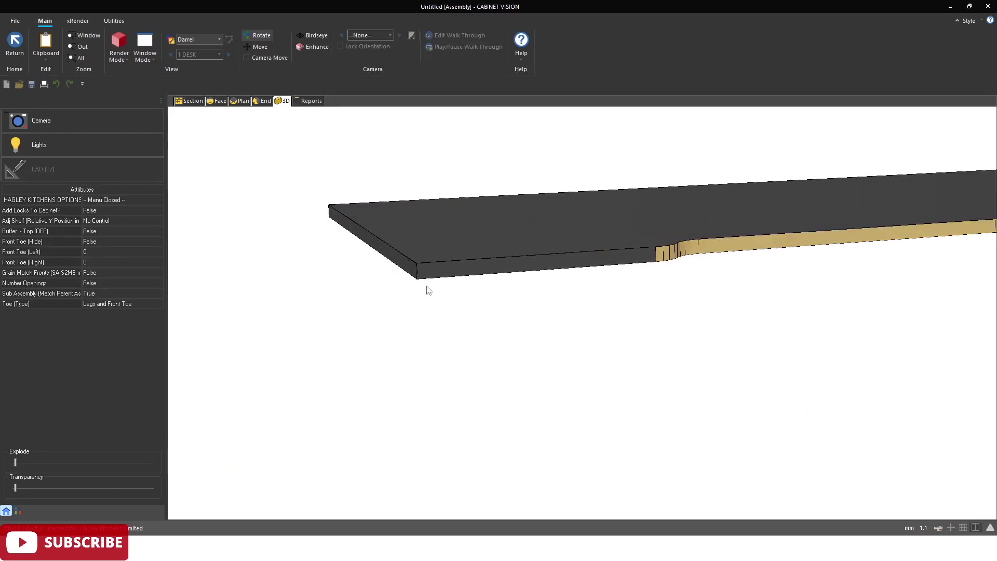
pyautogui.moveTo(559, 251); pyautogui.dragTo(519, 208)
pyautogui.click(243, 101)
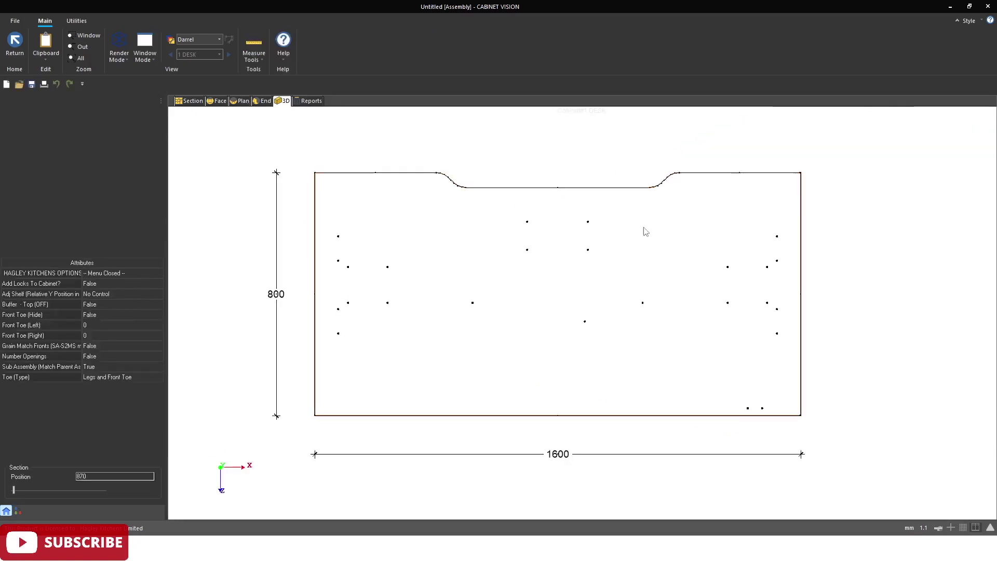
pyautogui.scroll(5, 436, 184)
pyautogui.scroll(2, 457, 201)
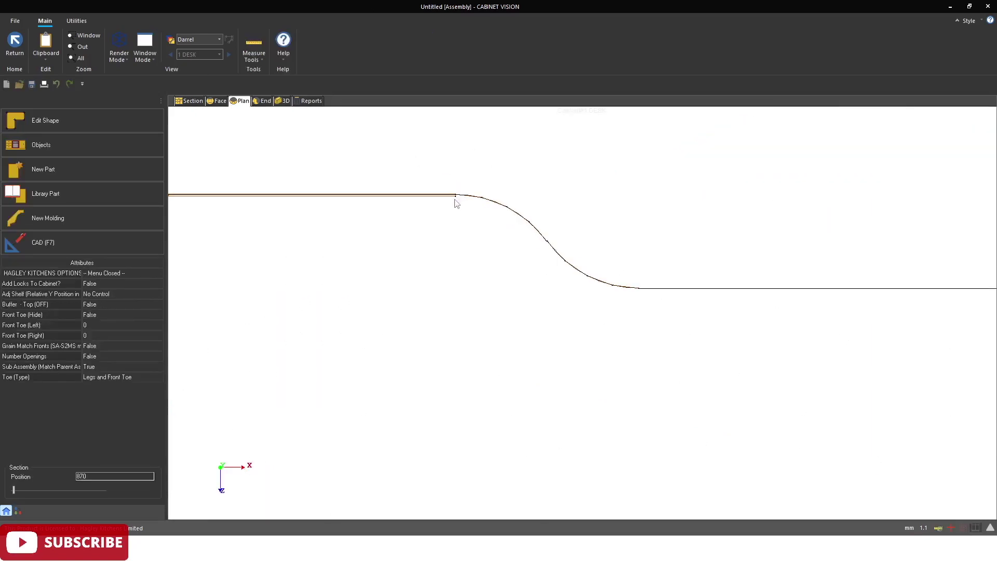
pyautogui.scroll(-5, 492, 163)
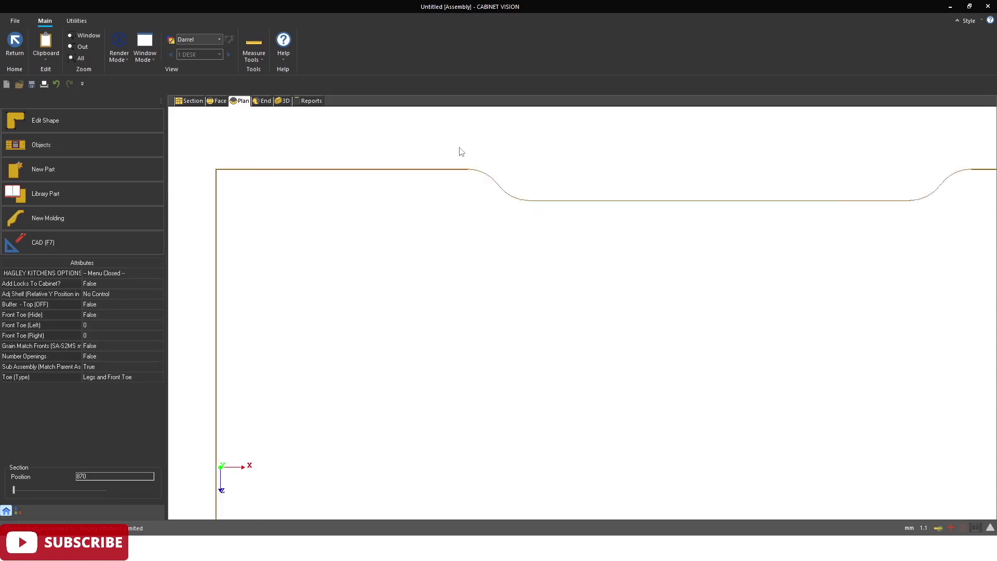
# Step: Apply Exterior PreGlued Banding to every straight and curved segment of the desktop's cutout side and save the banding changes
pyautogui.rightClick(488, 216)
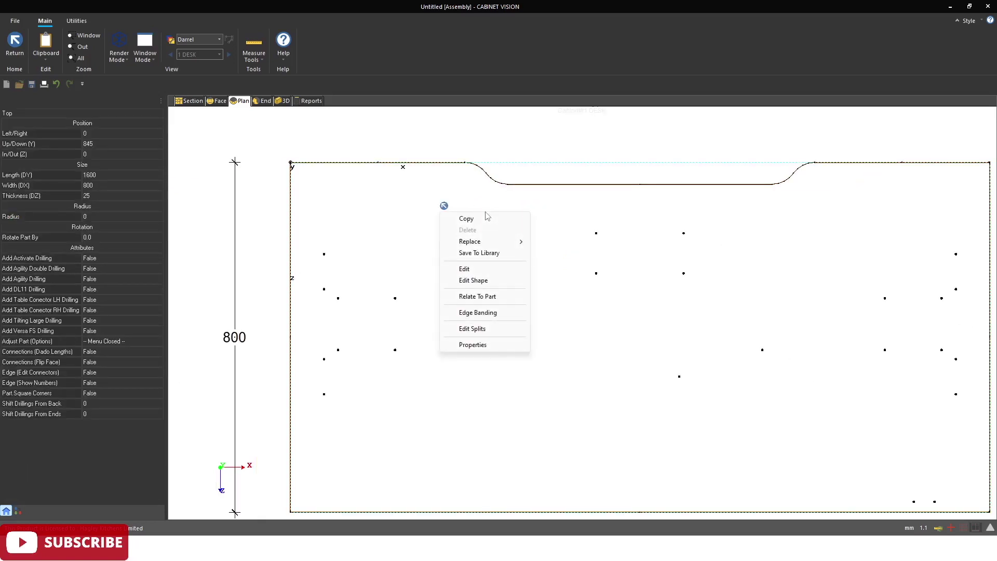
pyautogui.click(485, 315)
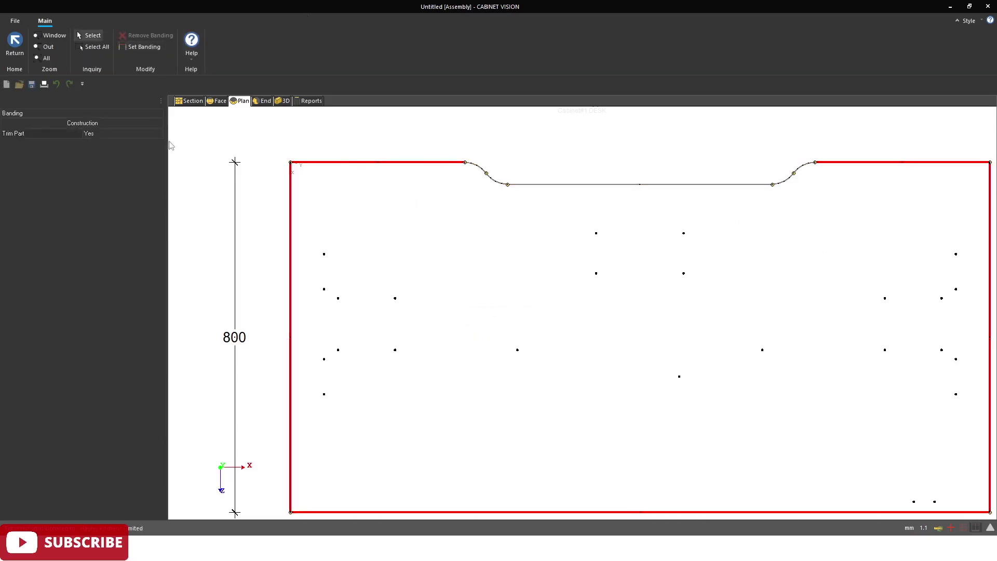
pyautogui.click(141, 47)
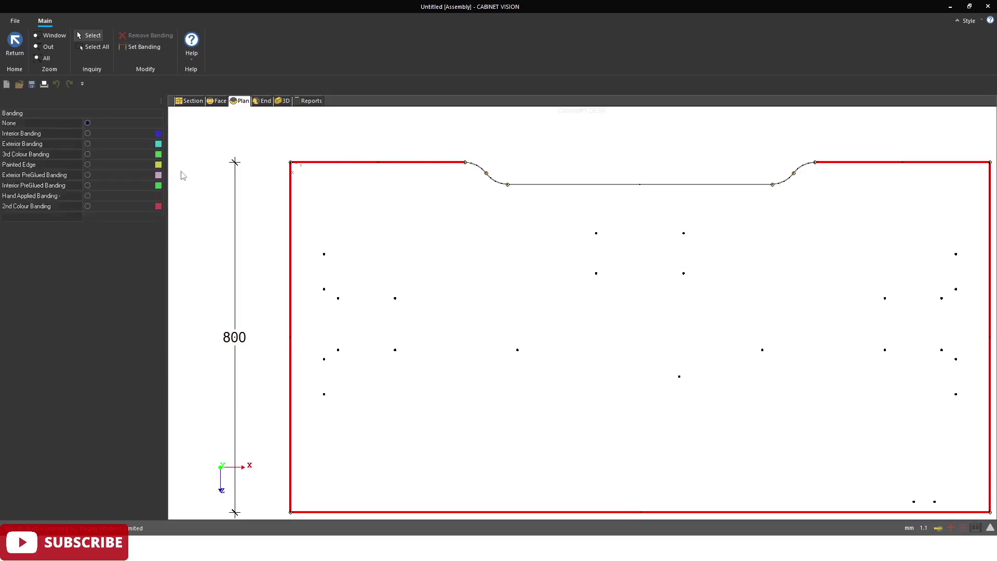
pyautogui.click(88, 176)
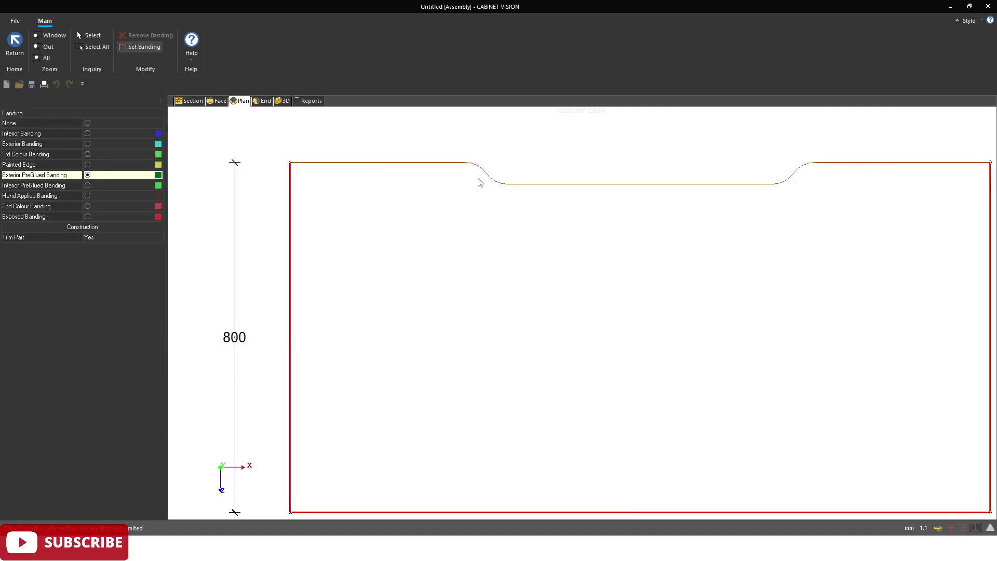
pyautogui.click(547, 185)
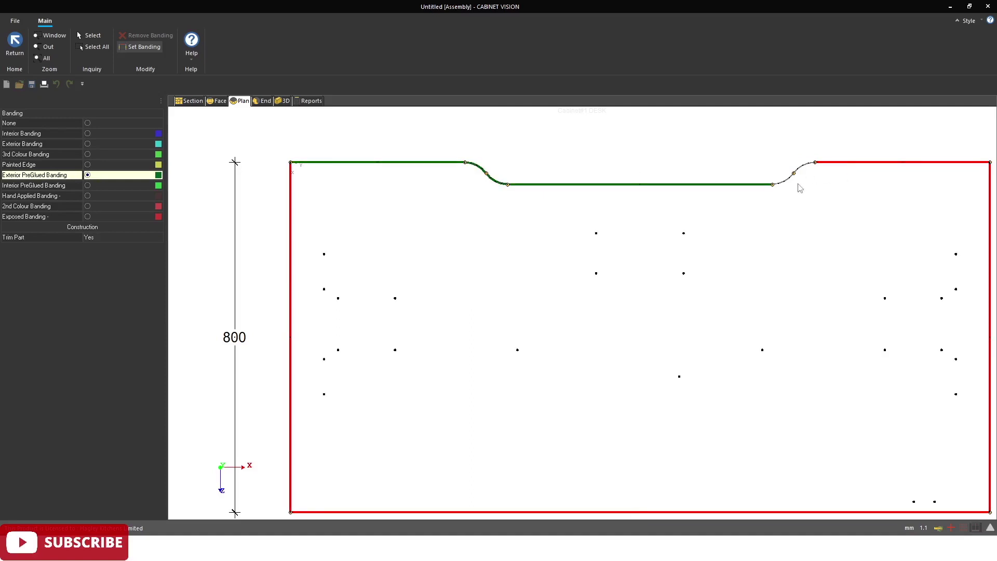
pyautogui.click(782, 180)
pyautogui.click(802, 164)
pyautogui.click(834, 163)
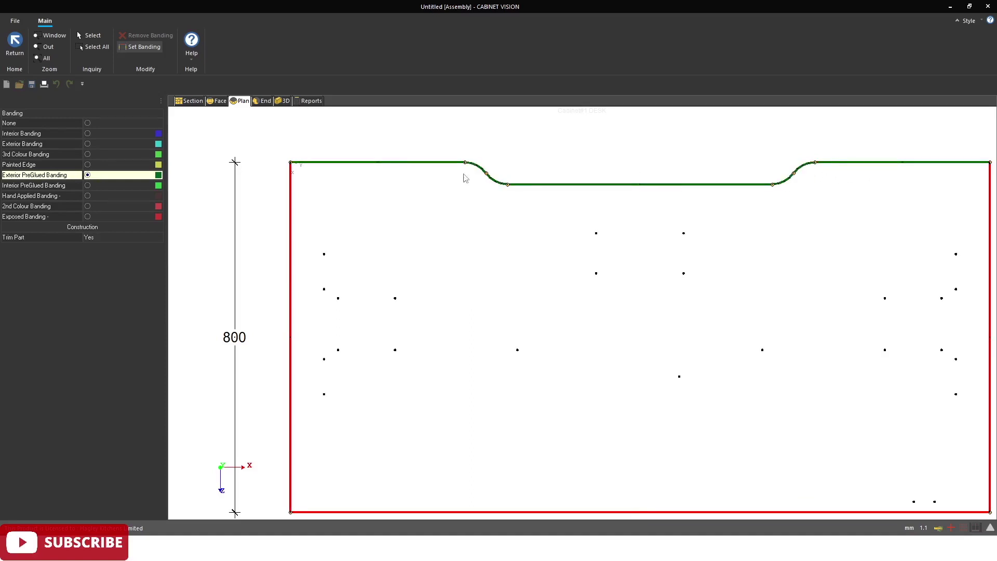
pyautogui.click(15, 43)
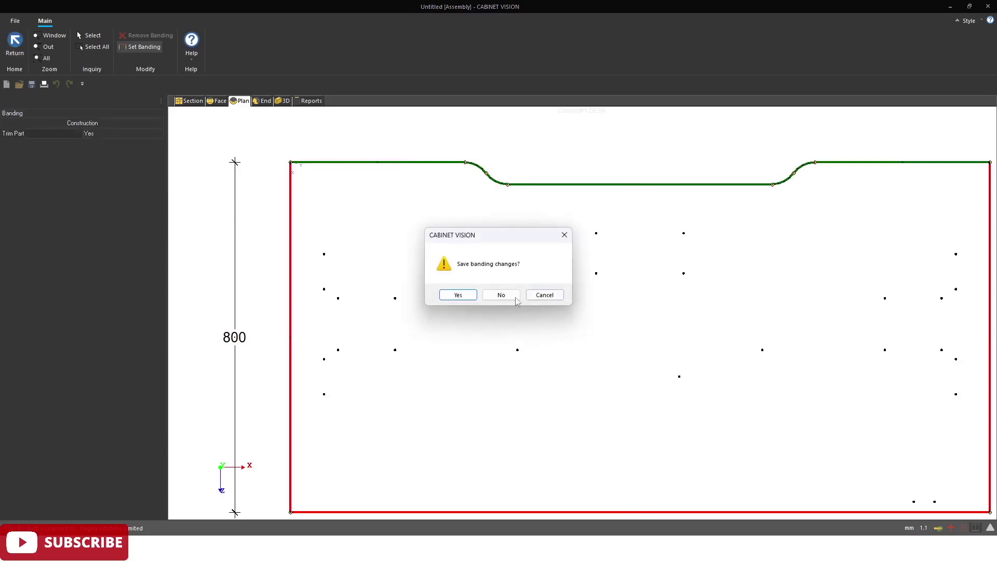
pyautogui.click(459, 295)
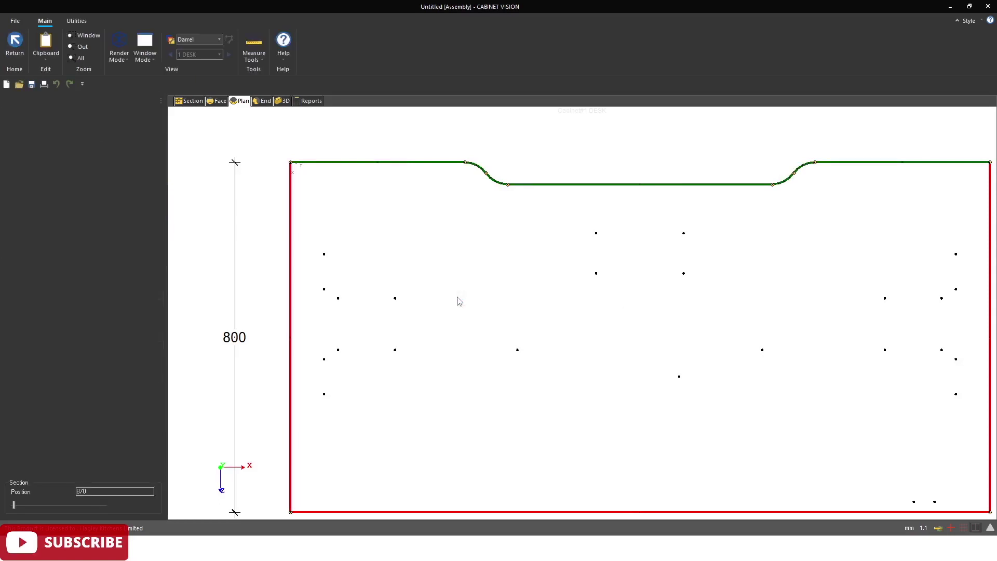
# Step: Check the desktop's edge banding along the cutout in plan, reopen its banding setup, and inspect the panel in 3D
pyautogui.scroll(3, 467, 172)
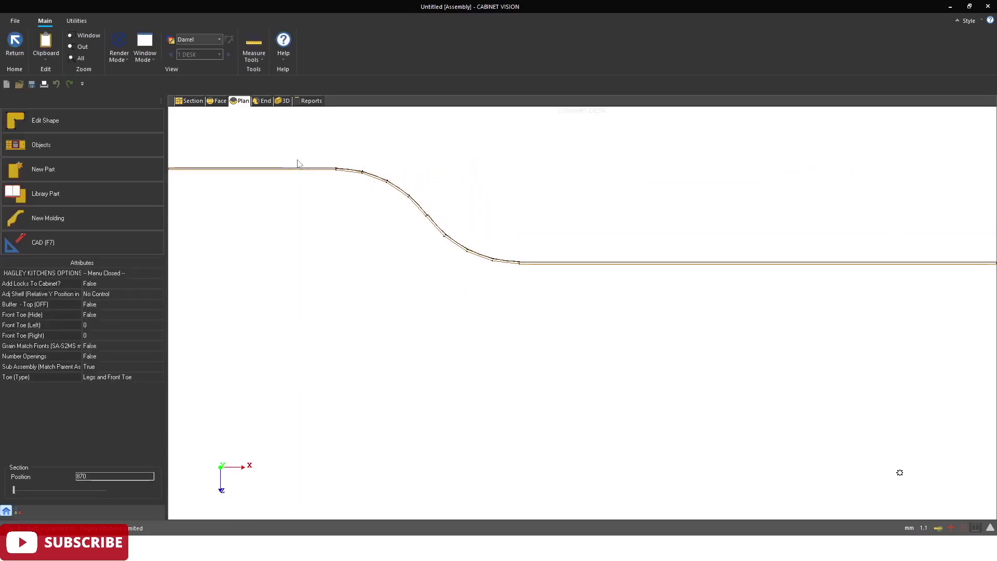
pyautogui.scroll(-4, 497, 245)
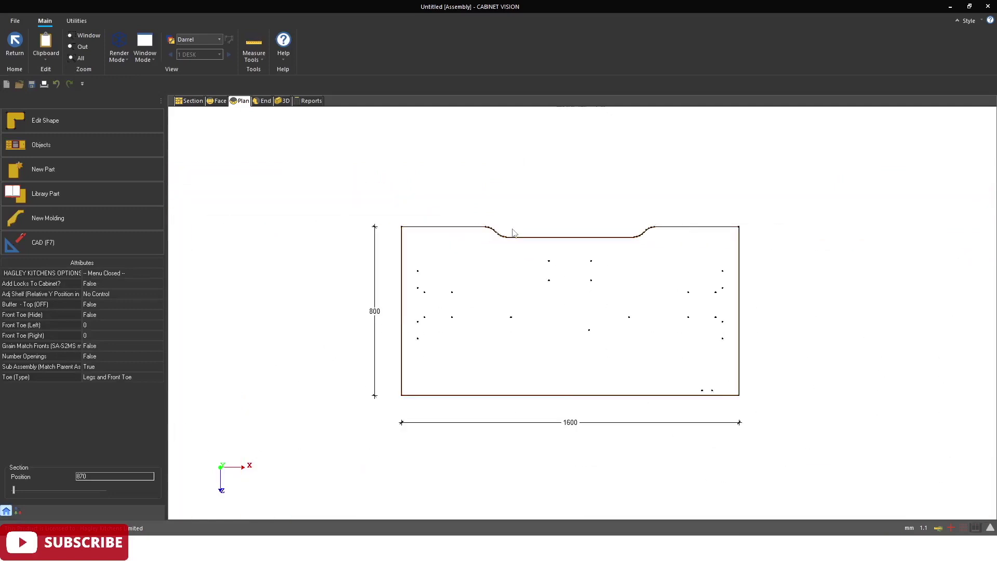
pyautogui.scroll(-1, 668, 226)
pyautogui.click(512, 269)
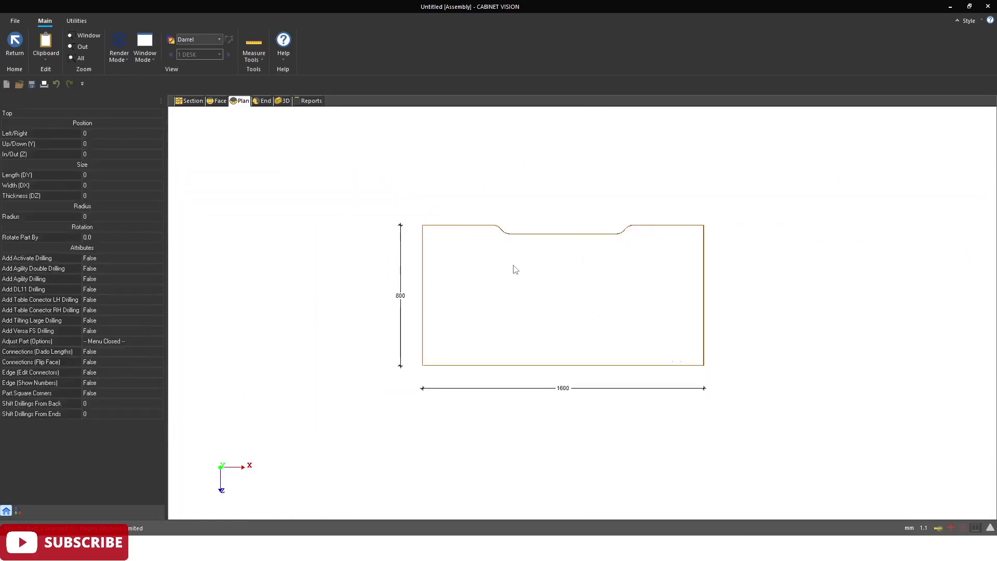
pyautogui.rightClick(470, 258)
pyautogui.click(512, 367)
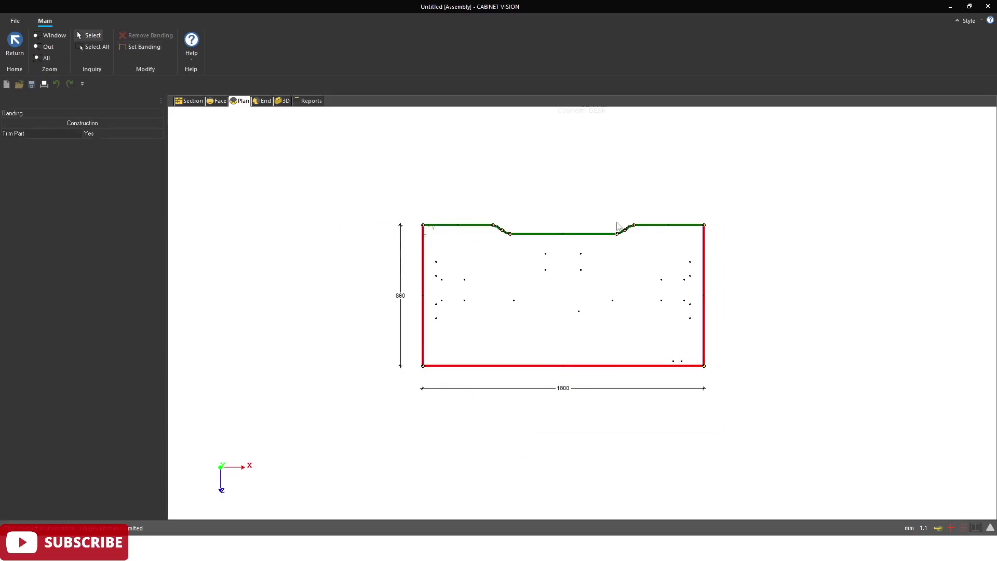
pyautogui.click(286, 101)
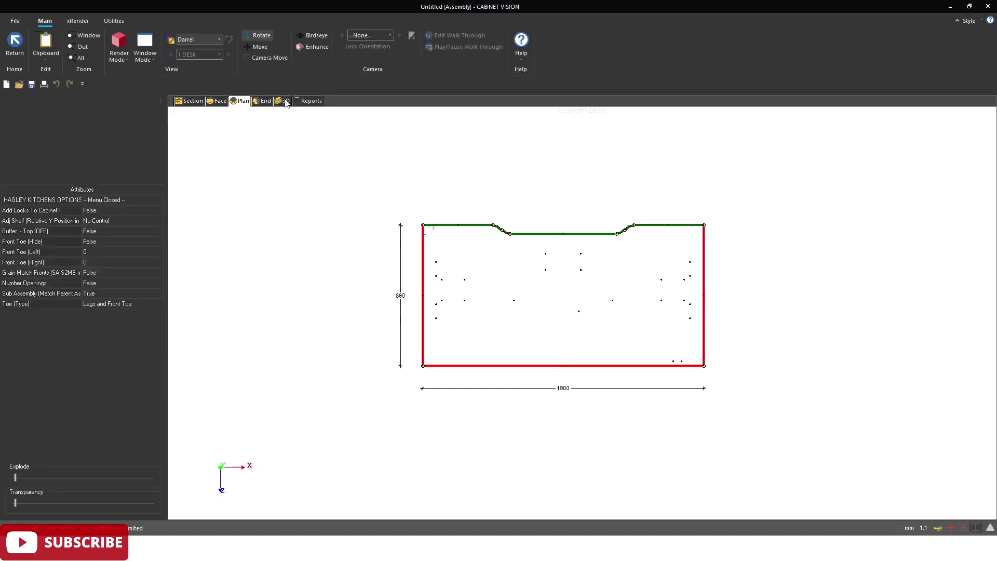
pyautogui.moveTo(650, 267); pyautogui.dragTo(474, 242)
pyautogui.moveTo(540, 258); pyautogui.dragTo(929, 368)
pyautogui.moveTo(555, 203); pyautogui.dragTo(389, 159)
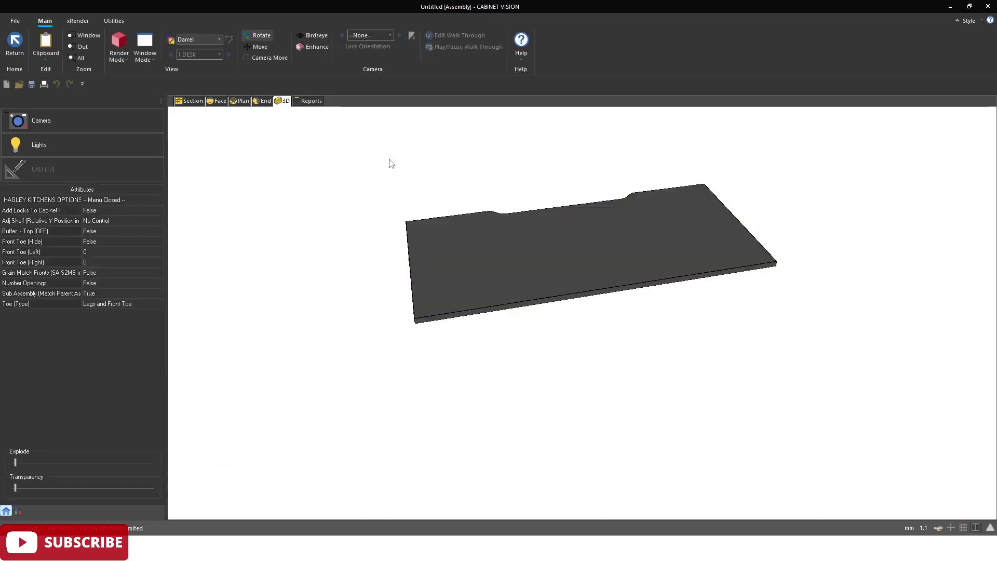
# Step: Copy the imported DXF drawing from the plan view's CAD mode and clear the selection
pyautogui.click(242, 102)
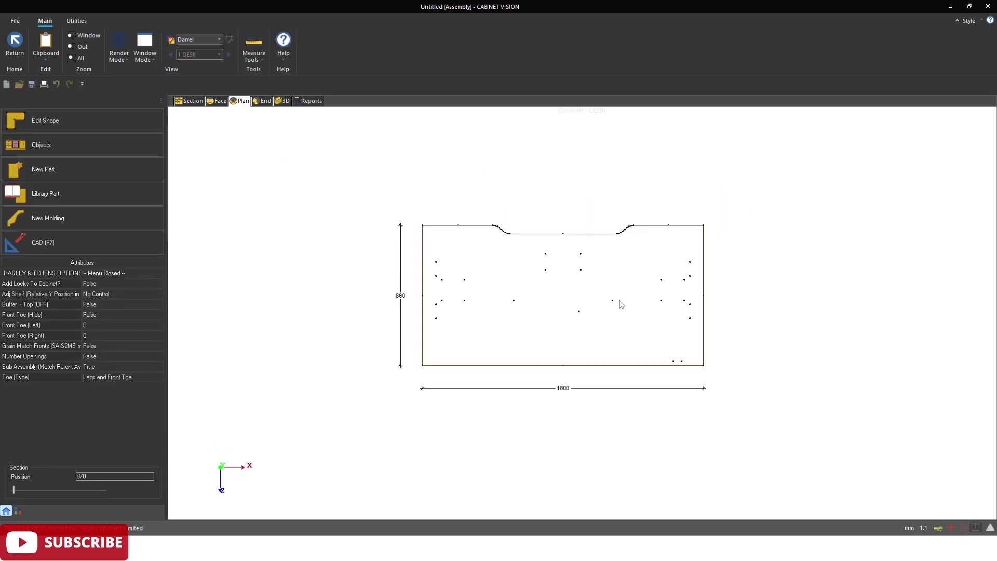
pyautogui.press('F7')
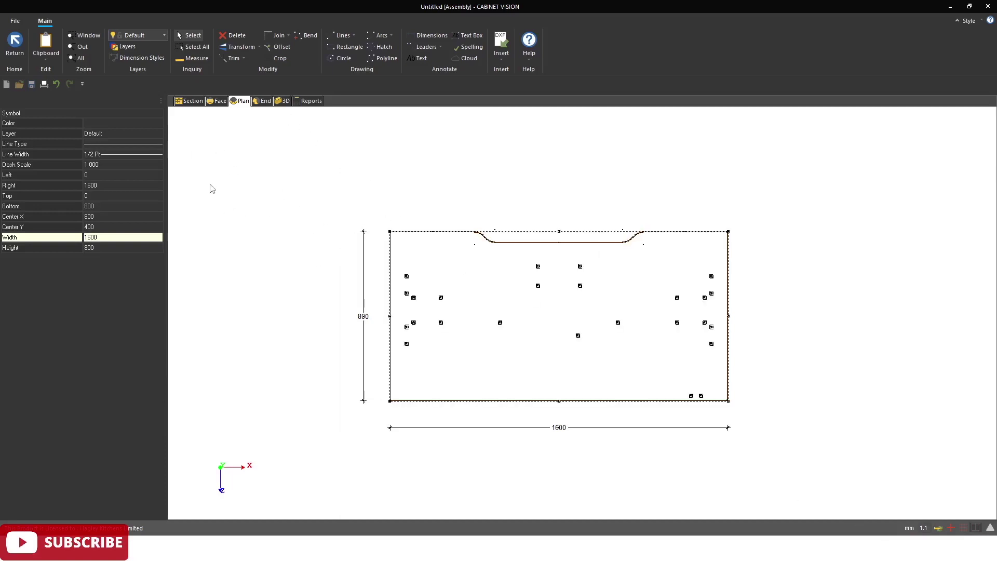
pyautogui.click(49, 58)
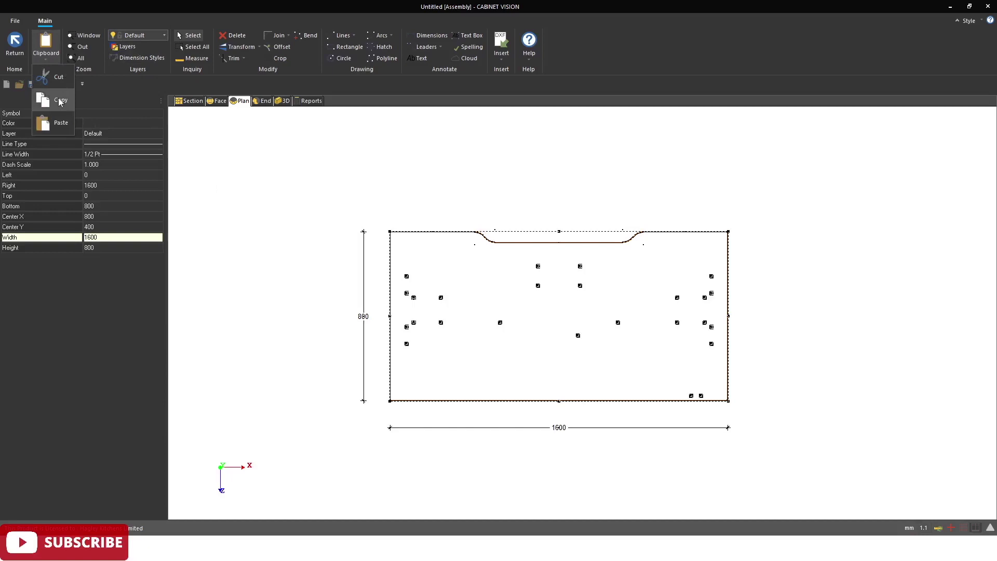
pyautogui.click(60, 100)
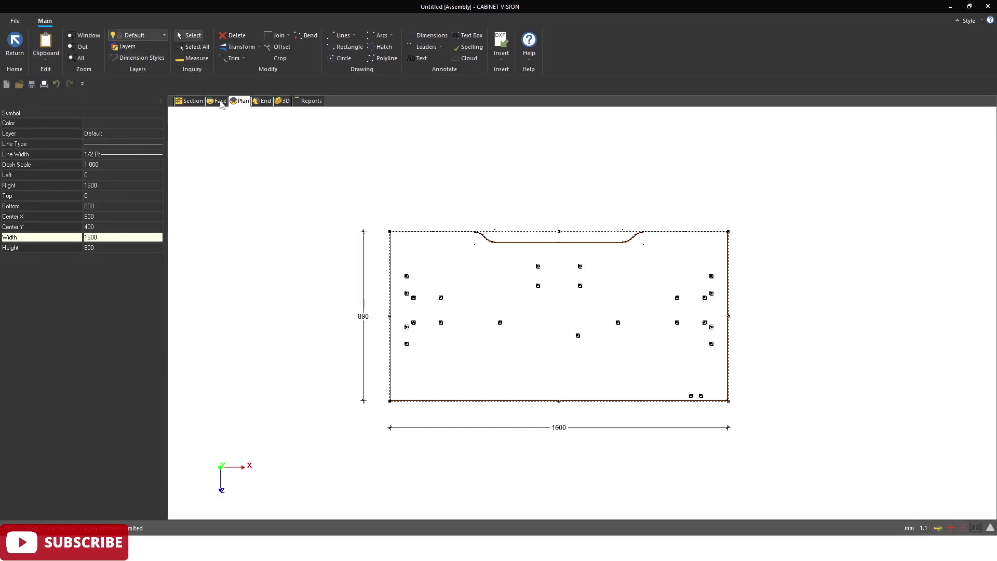
pyautogui.click(459, 257)
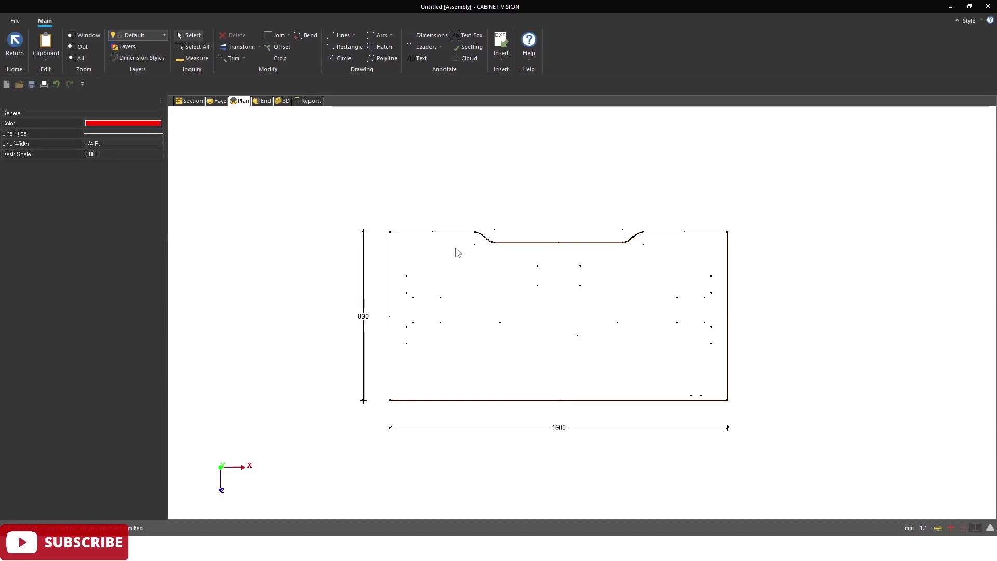
pyautogui.press('Escape')
# Step: Open the desktop part's CAM drawing on the Back work plane and paste the copied DXF drawing beside the part outline
pyautogui.click(457, 248)
pyautogui.doubleClick(457, 253)
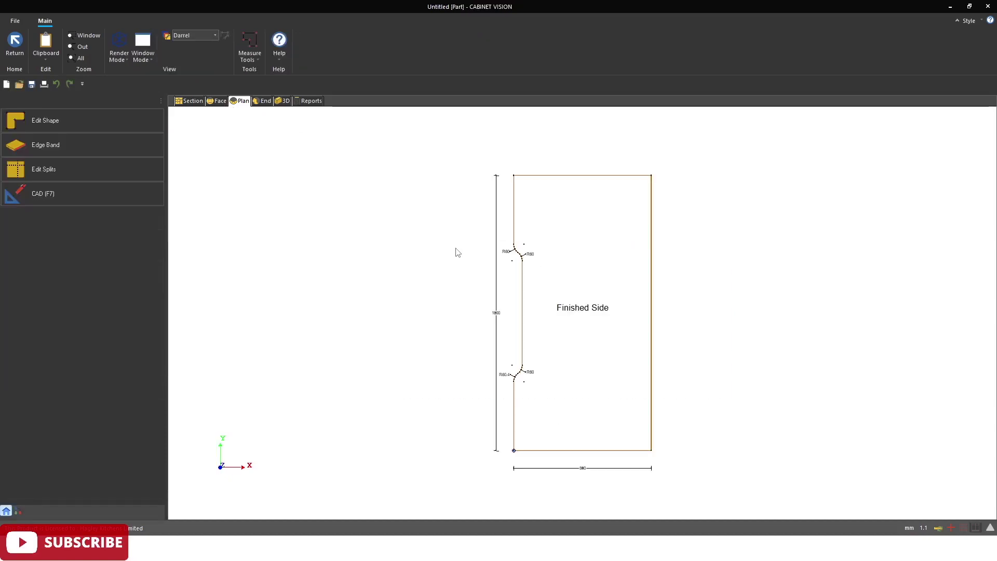
pyautogui.click(188, 104)
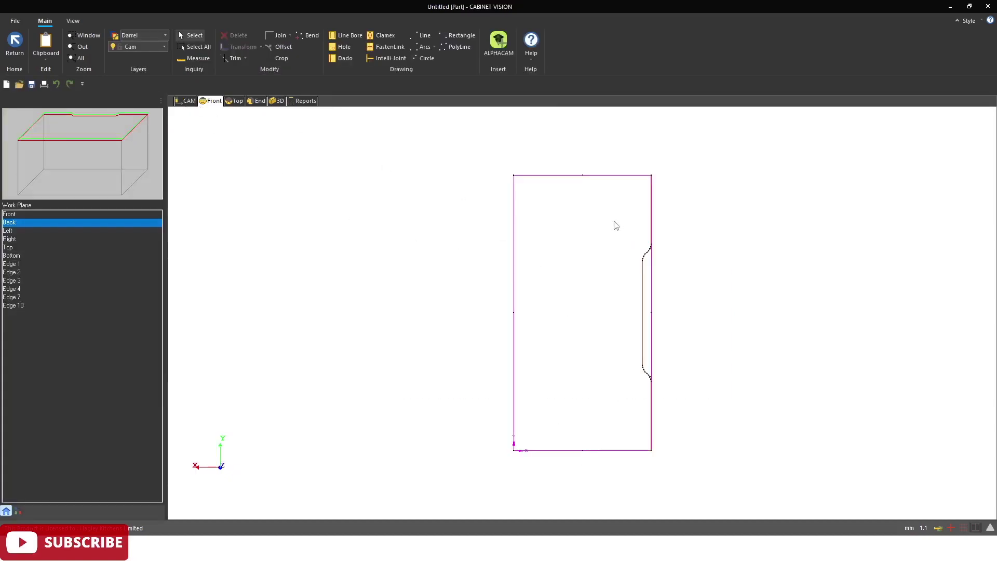
pyautogui.click(50, 56)
pyautogui.click(65, 126)
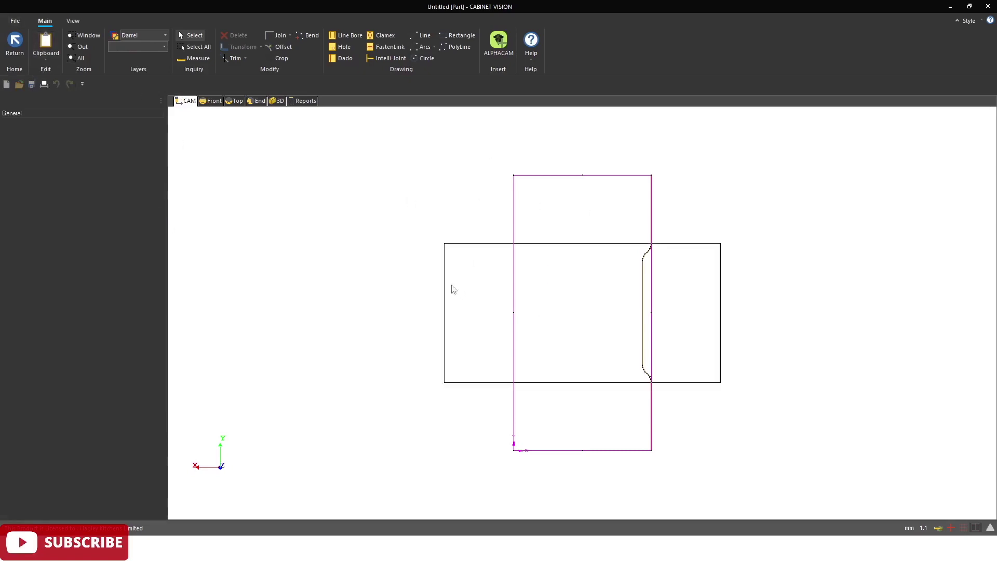
pyautogui.scroll(-2, 439, 290)
pyautogui.click(308, 266)
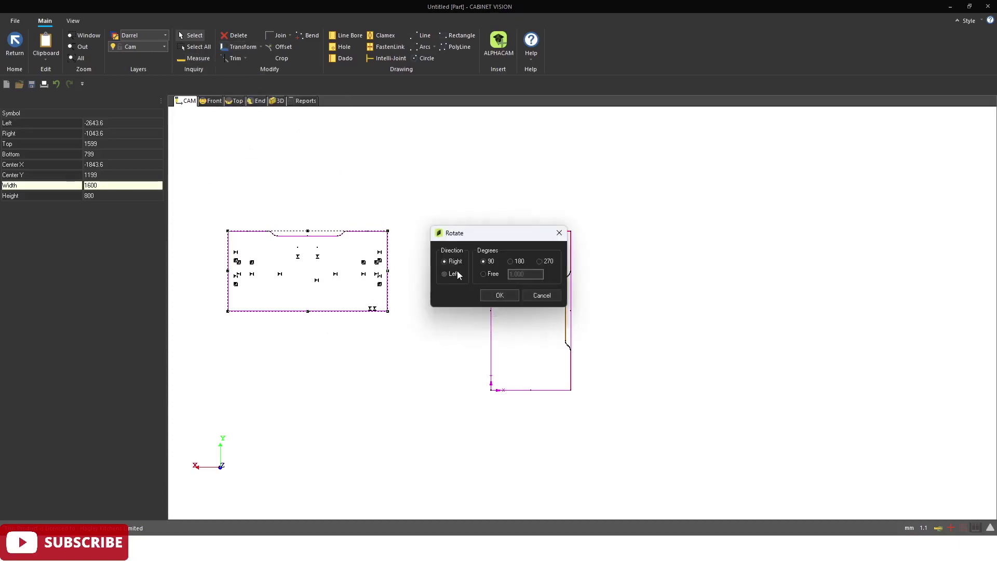
# Step: Rotate the pasted DXF drawing 90 degrees to the right and flip it top to bottom
pyautogui.click(500, 295)
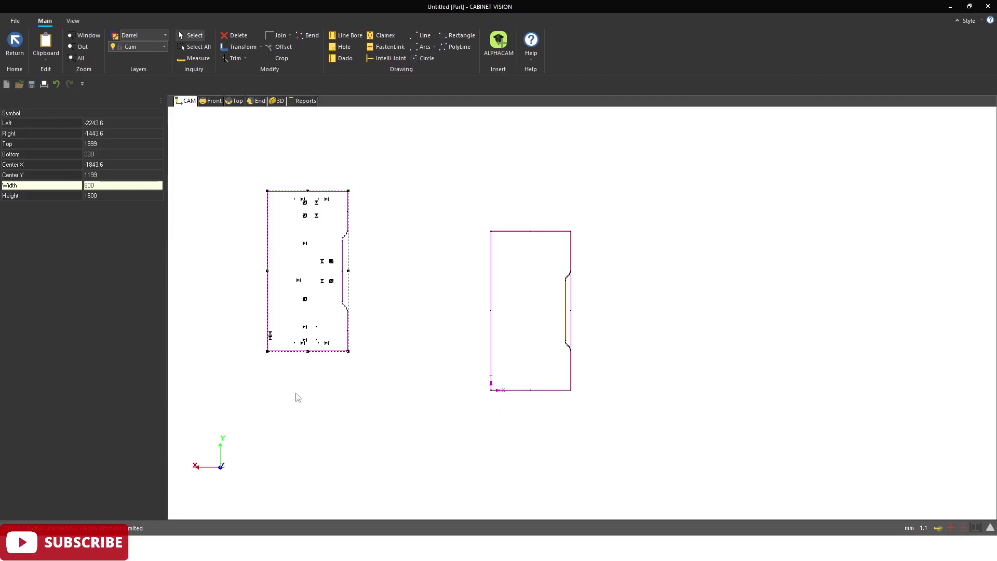
pyautogui.scroll(5, 264, 332)
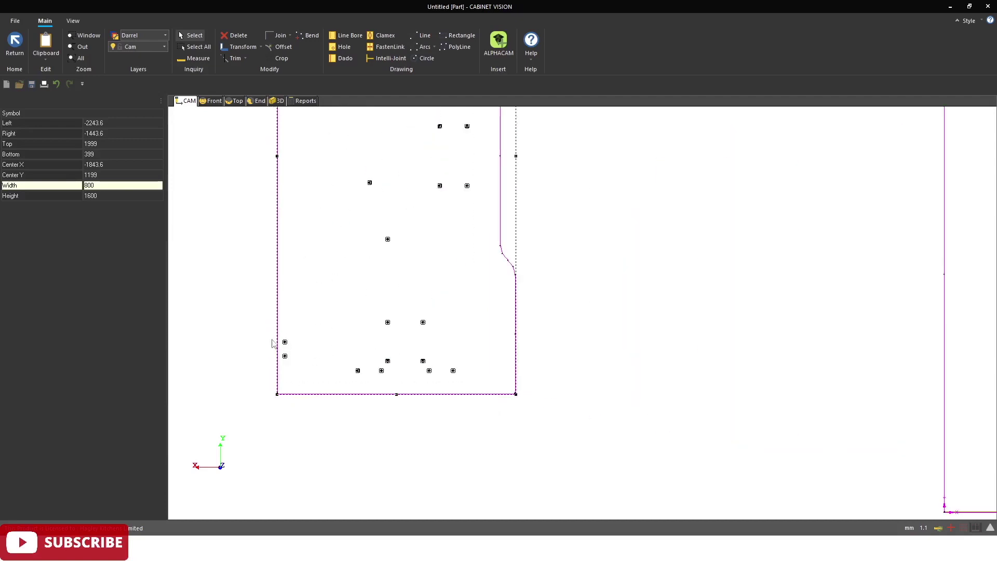
pyautogui.scroll(-5, 279, 357)
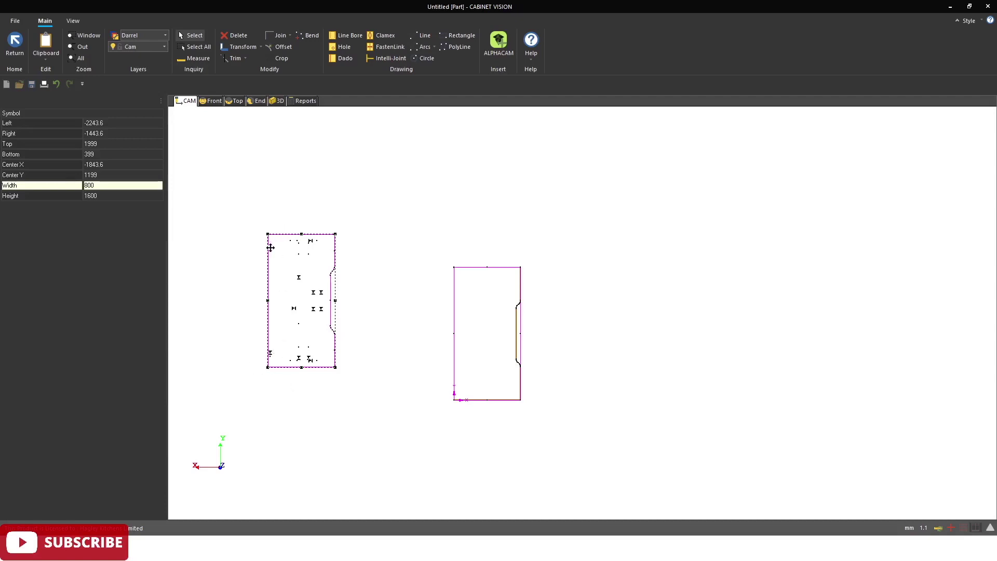
pyautogui.click(260, 46)
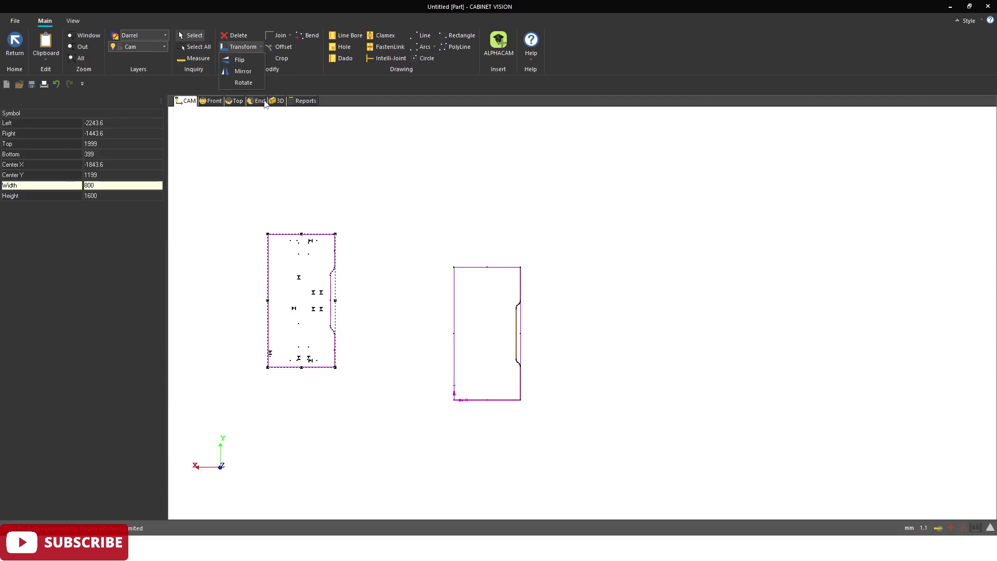
pyautogui.click(245, 60)
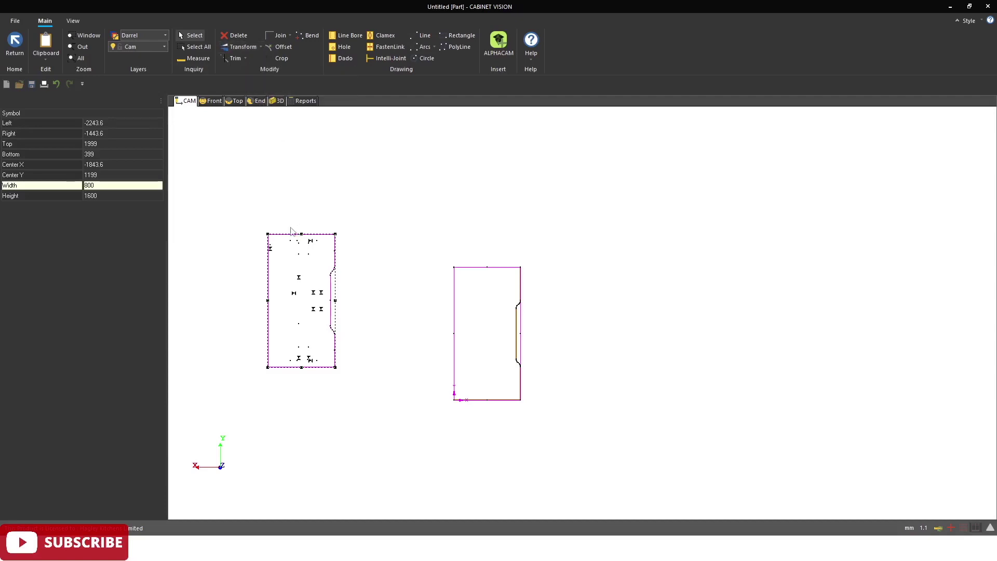
# Step: Move the pasted DXF drawing by its upper corner onto the desktop outline's matching corner at X 0, Y 1600
pyautogui.scroll(4, 286, 239)
pyautogui.scroll(3, 241, 263)
pyautogui.scroll(-4, 430, 222)
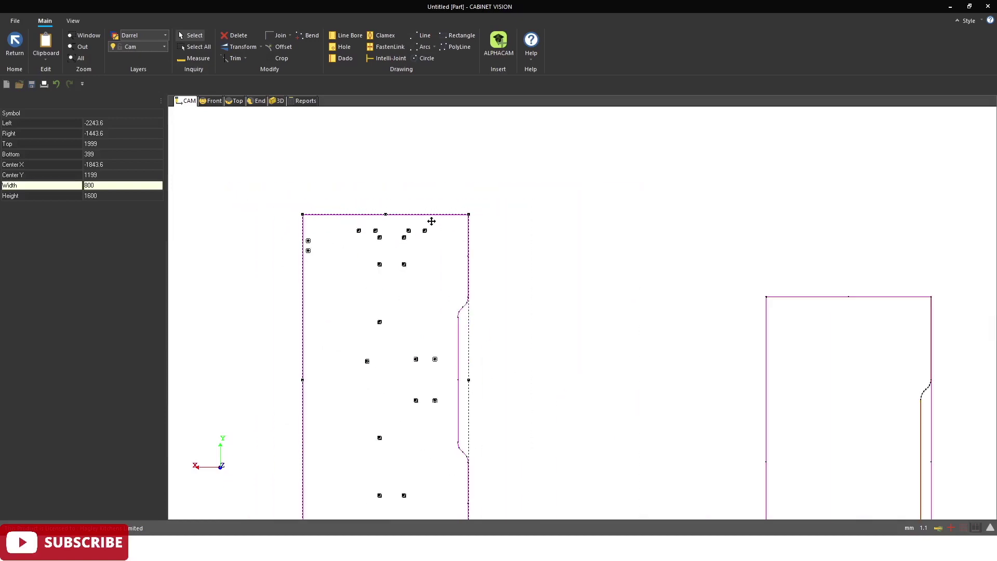
pyautogui.scroll(5, 299, 215)
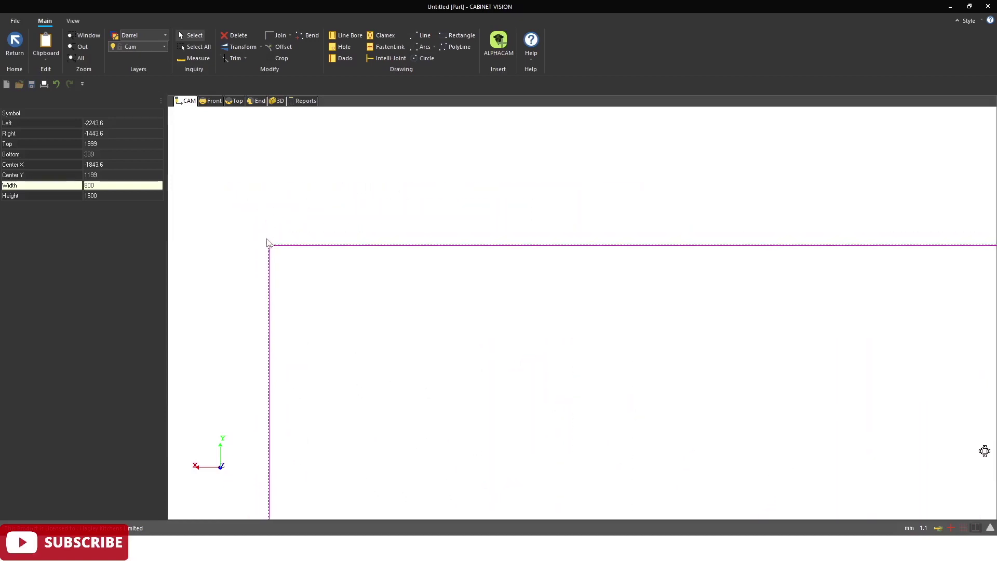
pyautogui.scroll(3, 270, 244)
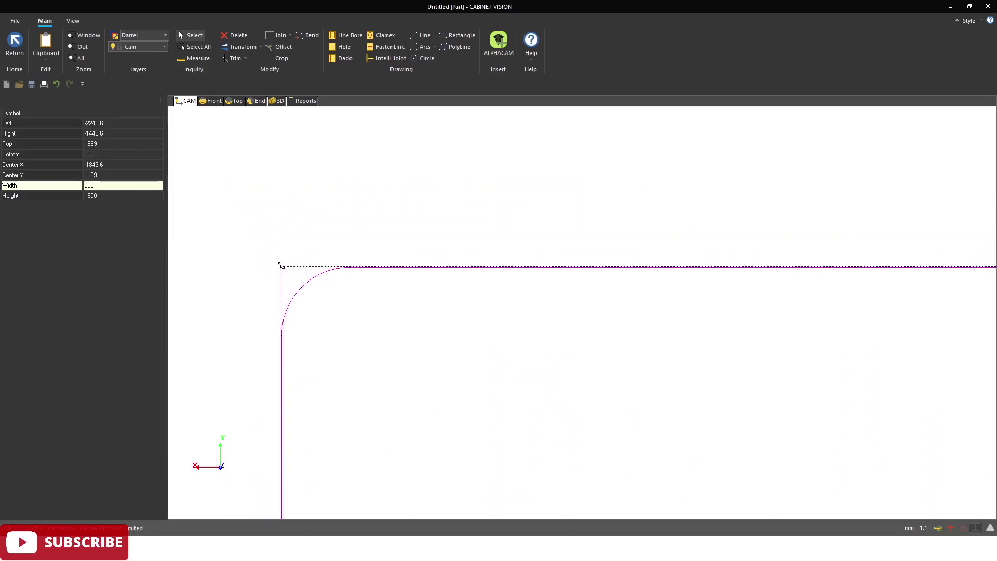
pyautogui.scroll(2, 279, 267)
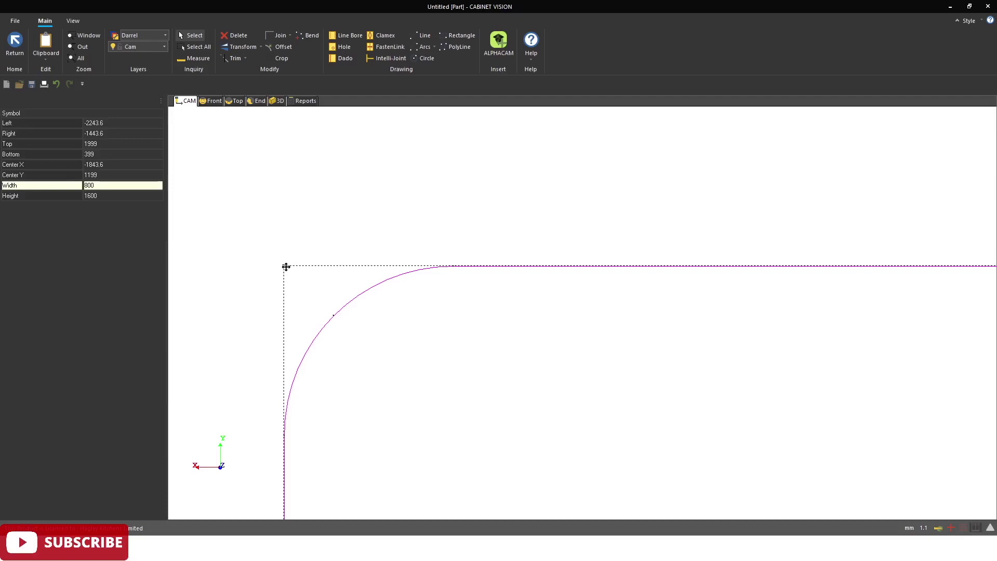
pyautogui.scroll(3, 285, 265)
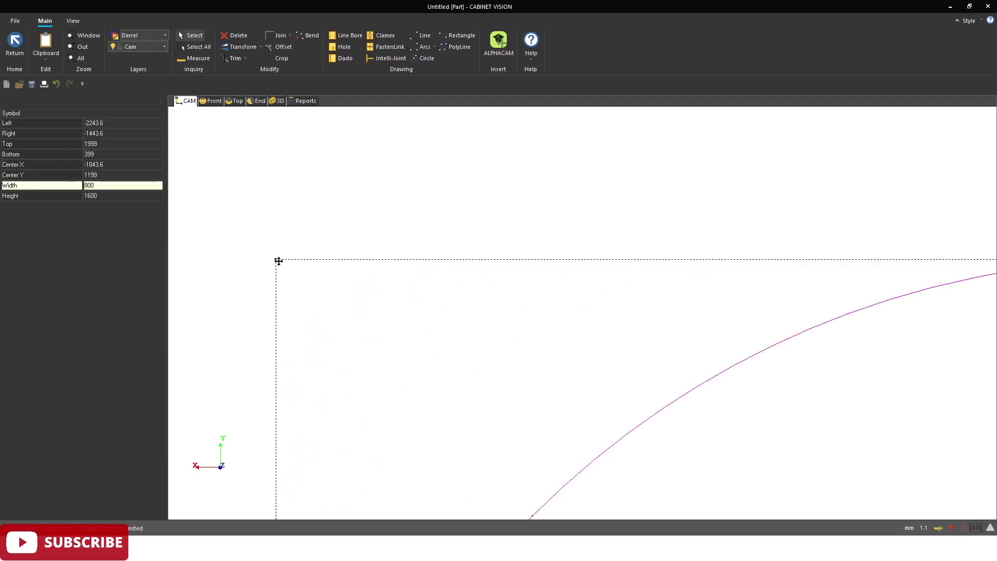
pyautogui.press('Escape')
pyautogui.scroll(-3, 388, 274)
pyautogui.scroll(-5, 327, 243)
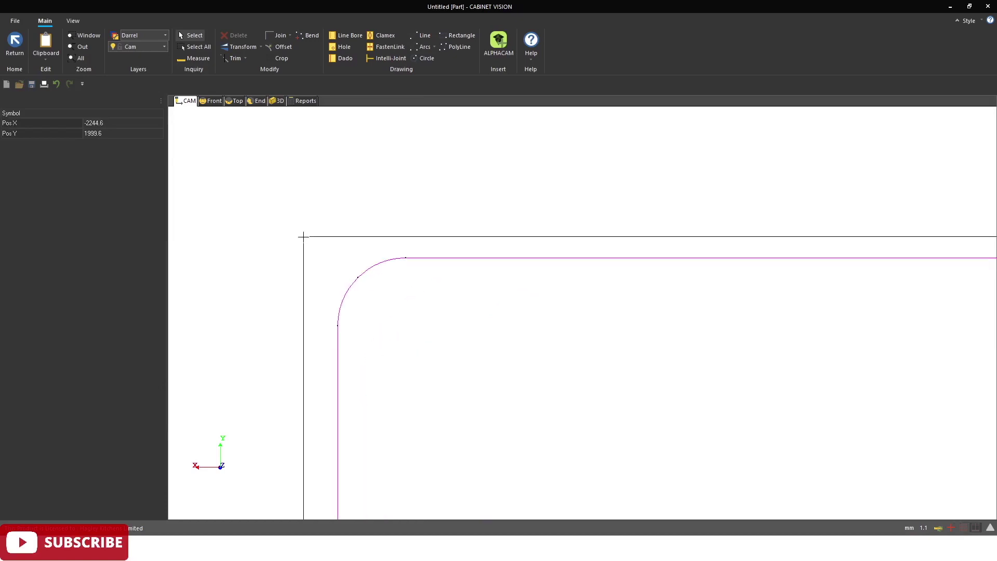
pyautogui.scroll(-8, 274, 236)
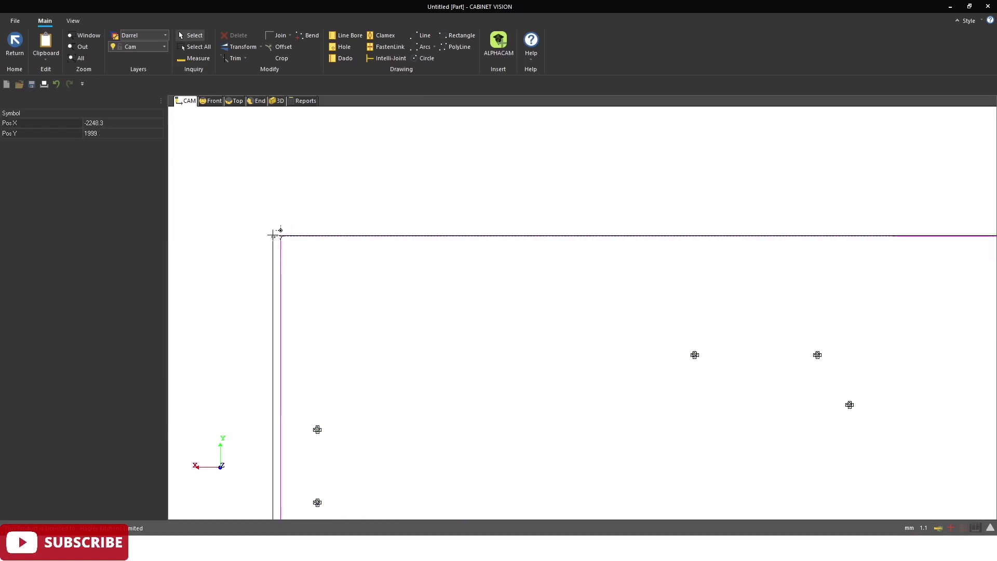
pyautogui.scroll(10, 675, 299)
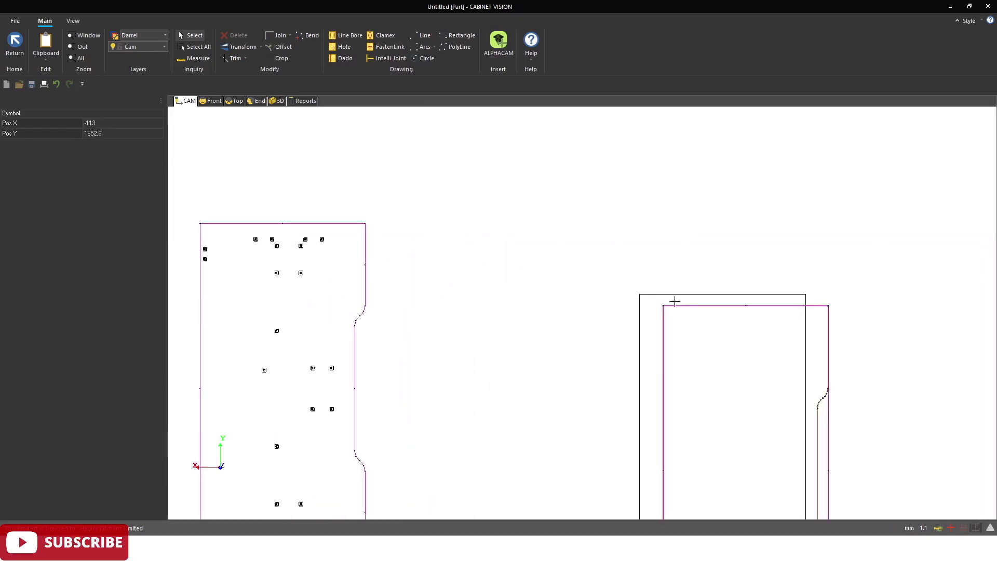
pyautogui.moveTo(651, 317); pyautogui.dragTo(328, 317)
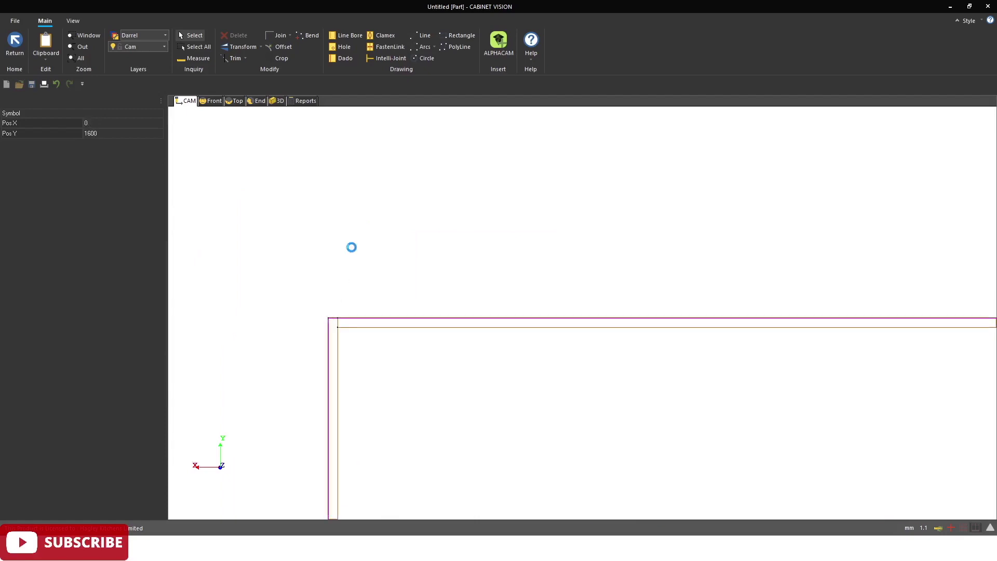
pyautogui.scroll(-3, 347, 235)
pyautogui.scroll(-2, 350, 234)
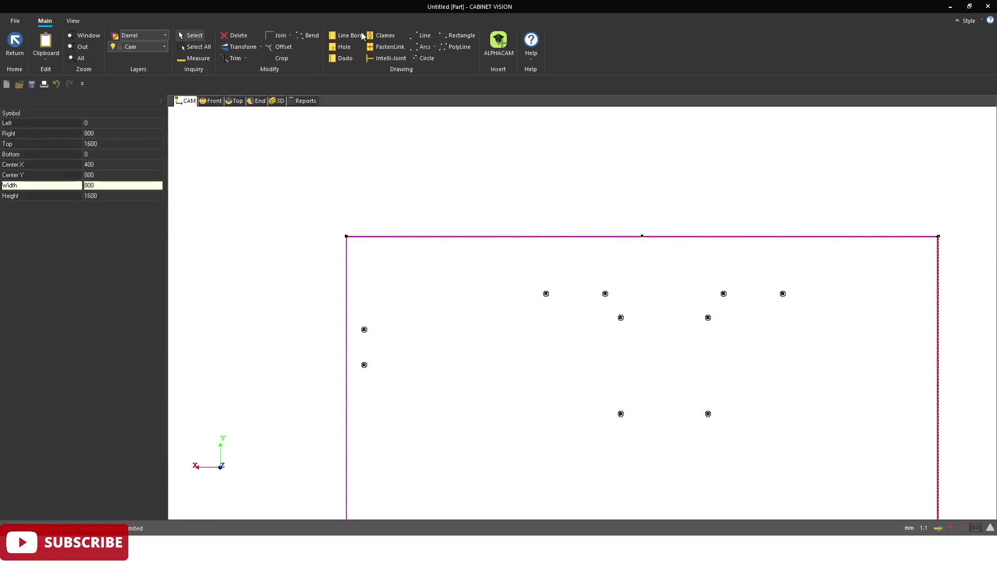
# Step: Place two single holes, 3 mm in diameter and 10 mm deep, over the template hole pair beside the desktop's X 0 edge
pyautogui.click(343, 46)
pyautogui.scroll(5, 368, 340)
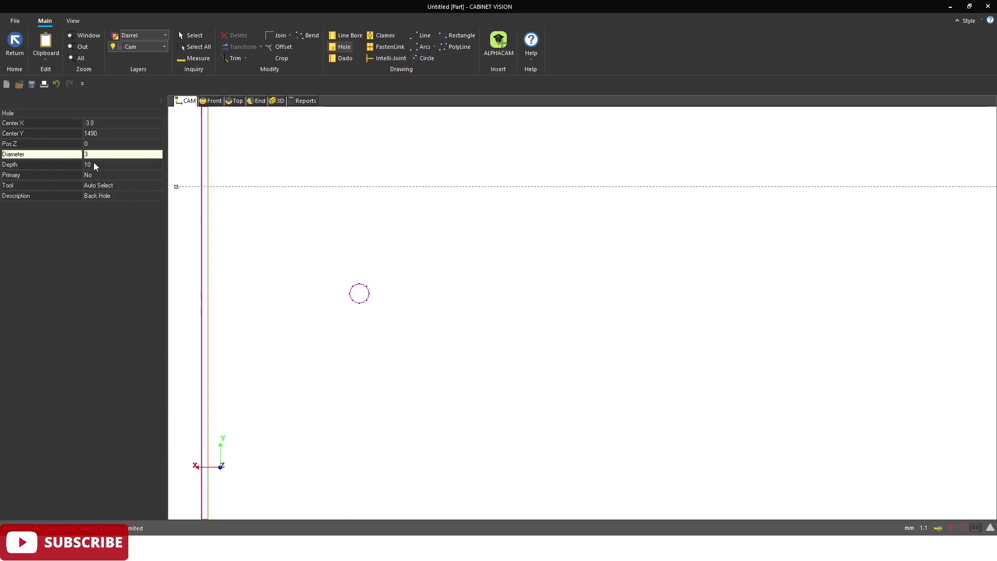
pyautogui.scroll(4, 351, 281)
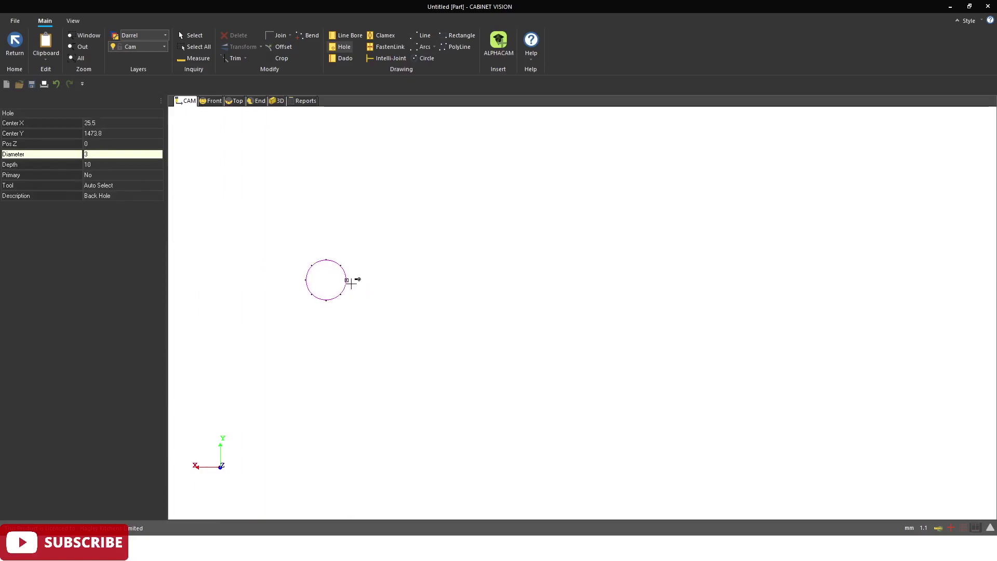
pyautogui.scroll(-6, 359, 254)
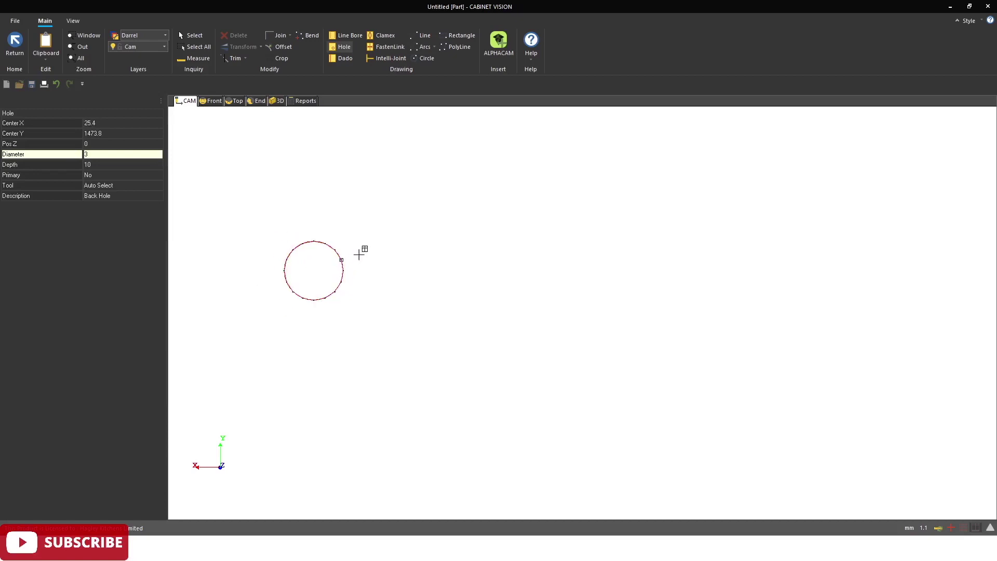
pyautogui.scroll(3, 379, 366)
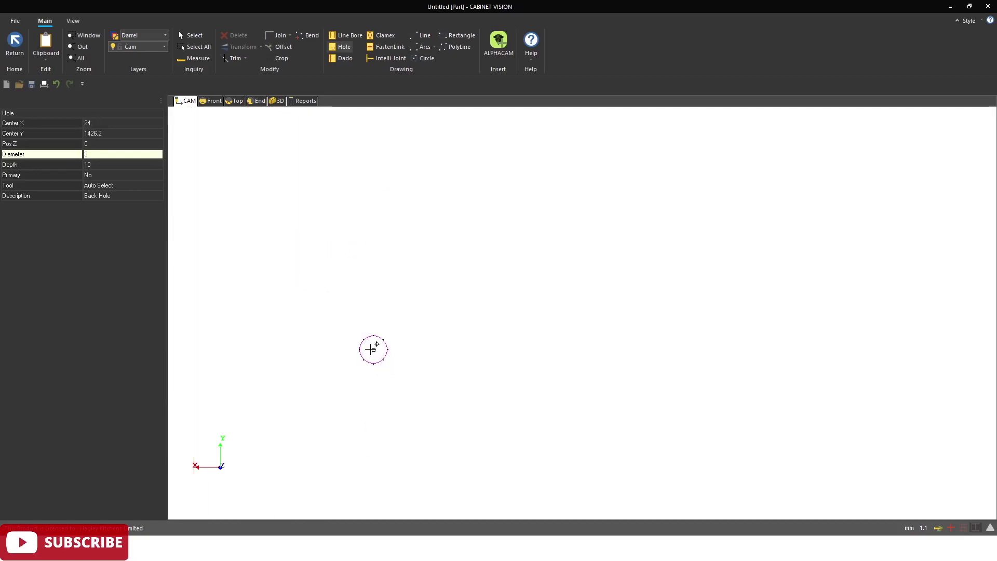
pyautogui.scroll(-5, 353, 387)
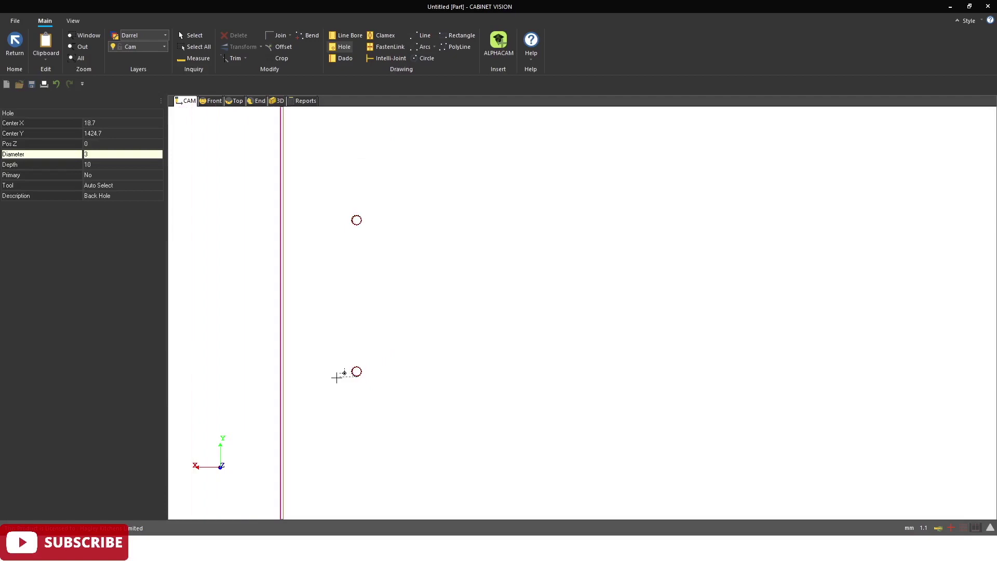
# Step: Place a line bore with 80 mm spacing over the upper-edge template hole pair, from X 270 to X 350 at Y 1522.5
pyautogui.scroll(4, 661, 270)
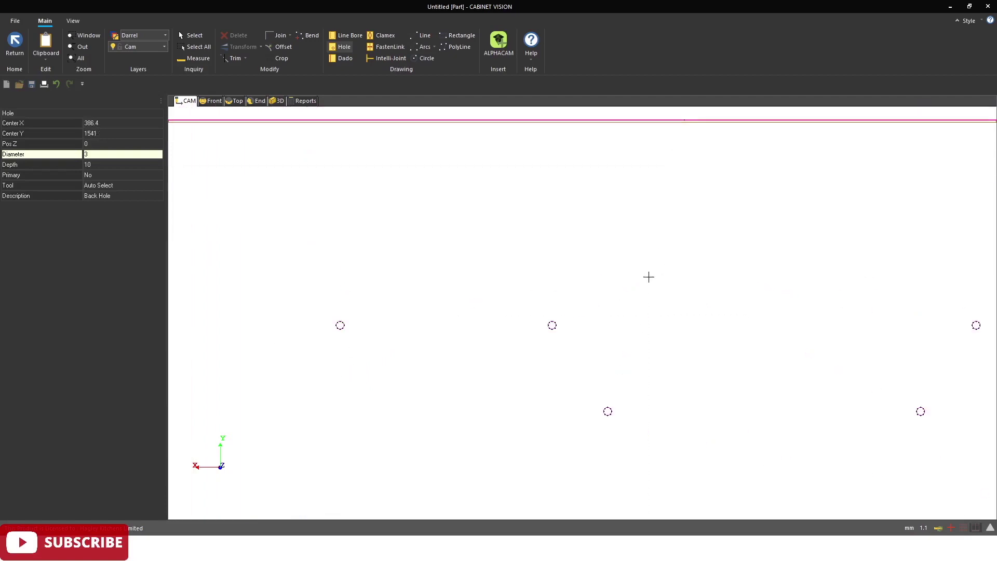
pyautogui.click(345, 35)
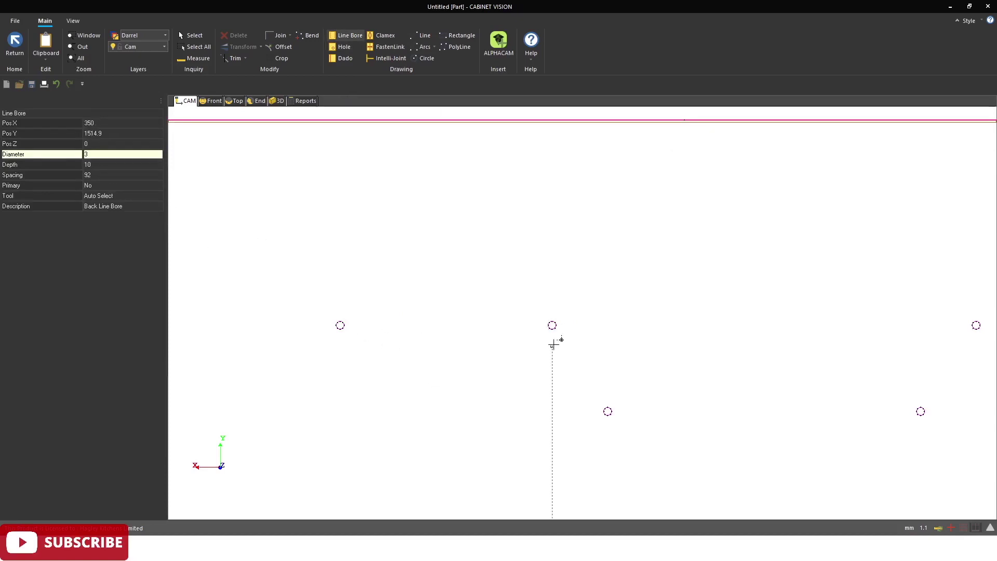
pyautogui.click(118, 176)
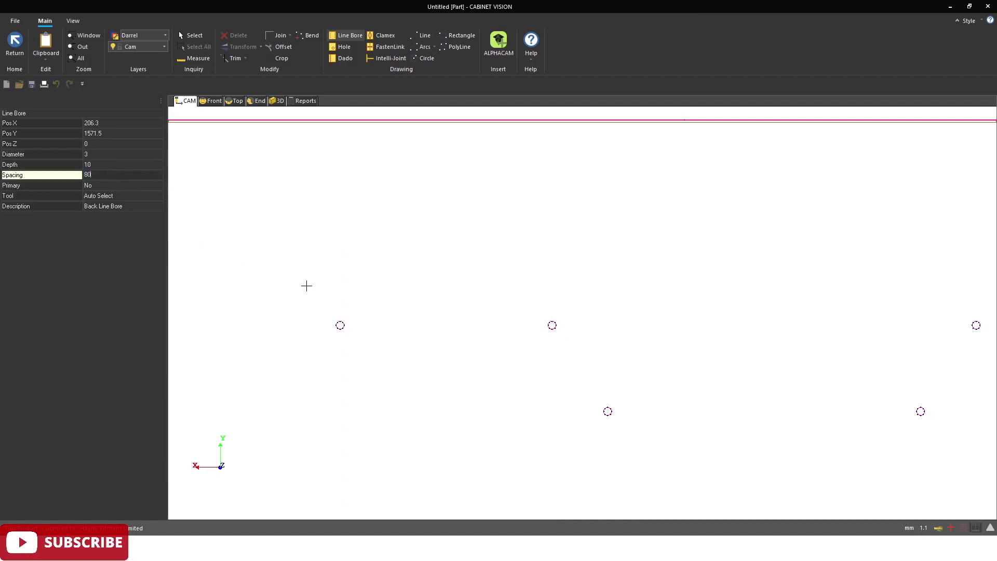
pyautogui.scroll(6, 343, 327)
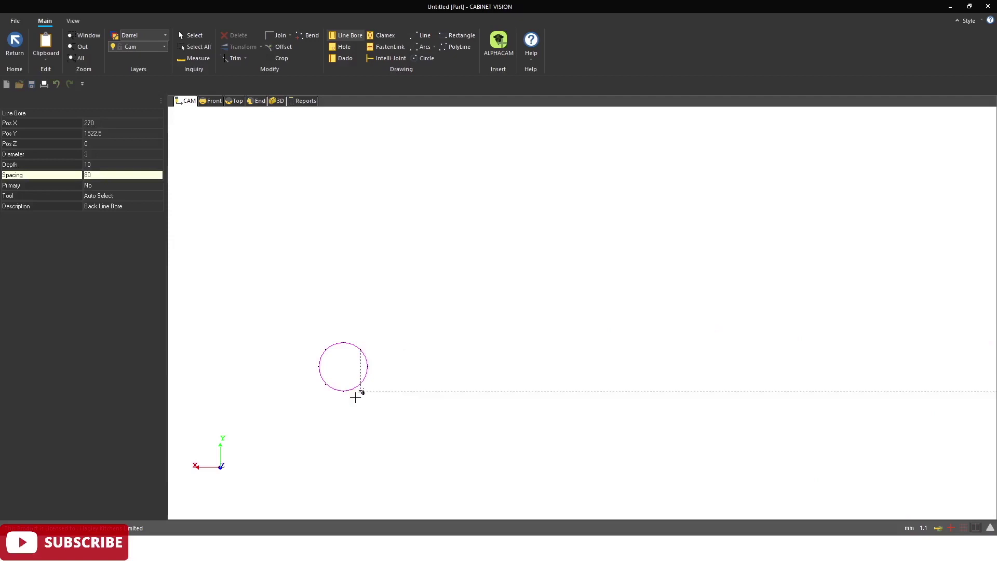
pyautogui.click(347, 367)
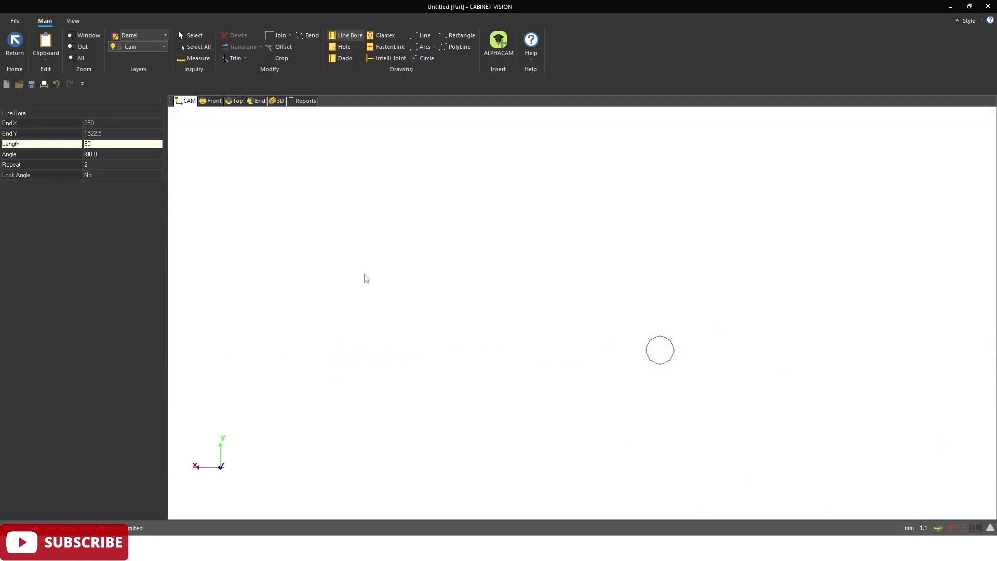
pyautogui.press('Return')
# Step: Place a second 80 mm line bore over the other upper-edge template hole pair, ending at X 590
pyautogui.scroll(-12, 363, 291)
pyautogui.scroll(6, 457, 292)
pyautogui.scroll(6, 535, 297)
pyautogui.click(526, 307)
pyautogui.scroll(-8, 496, 306)
pyautogui.scroll(6, 659, 308)
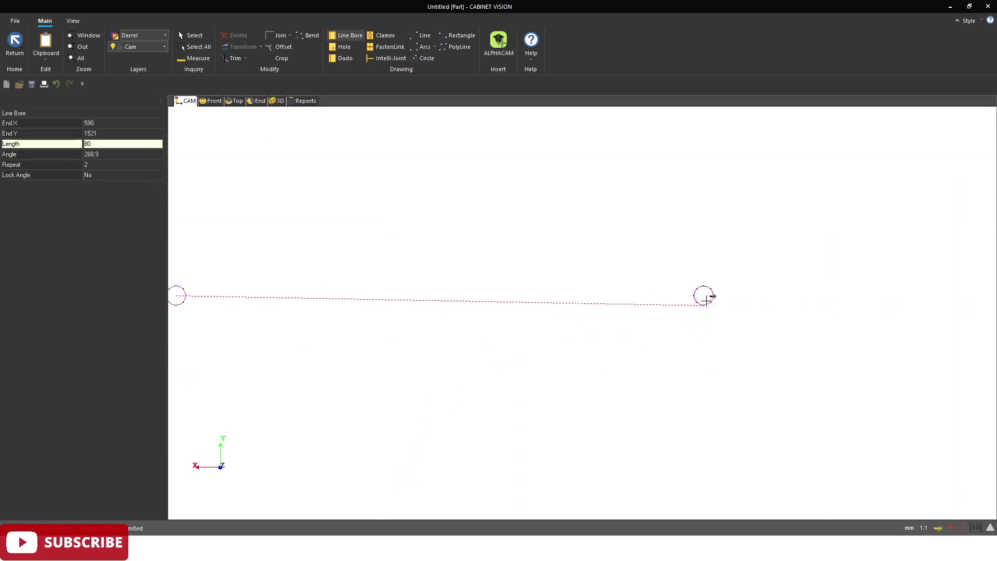
pyautogui.click(706, 299)
pyautogui.press('Return')
# Step: Place an 80 mm line bore over the lower-edge template hole pair, from X 270 to X 350
pyautogui.scroll(-5, 574, 232)
pyautogui.scroll(-8, 572, 231)
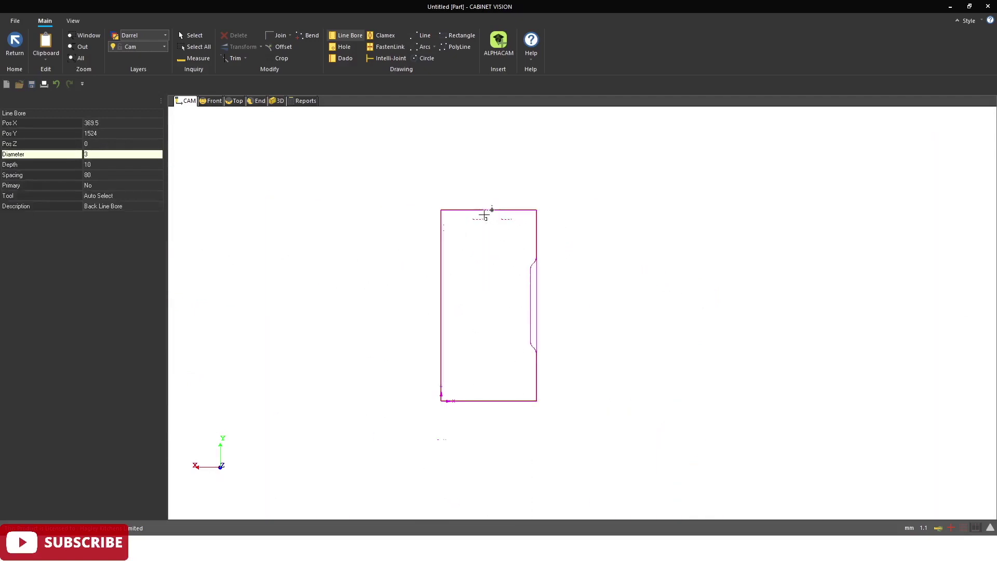
pyautogui.scroll(10, 404, 392)
pyautogui.scroll(4, 349, 397)
pyautogui.click(282, 374)
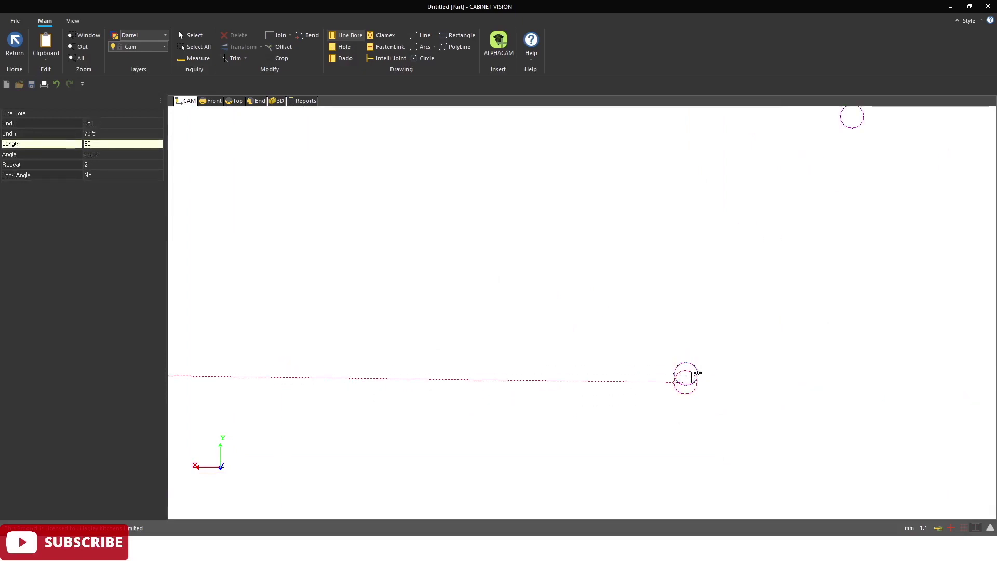
pyautogui.click(687, 375)
# Step: Straighten the misaligned lower-edge line bore by setting its angle to -90 degrees
pyautogui.scroll(-5, 585, 381)
pyautogui.scroll(-2, 375, 374)
pyautogui.scroll(3, 478, 377)
pyautogui.scroll(5, 457, 379)
pyautogui.scroll(4, 475, 382)
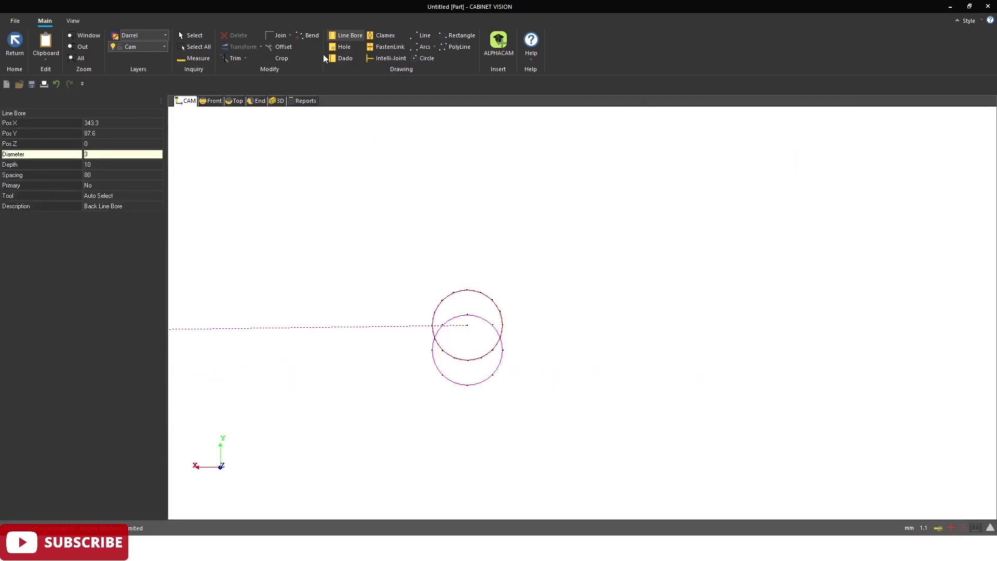
pyautogui.click(191, 36)
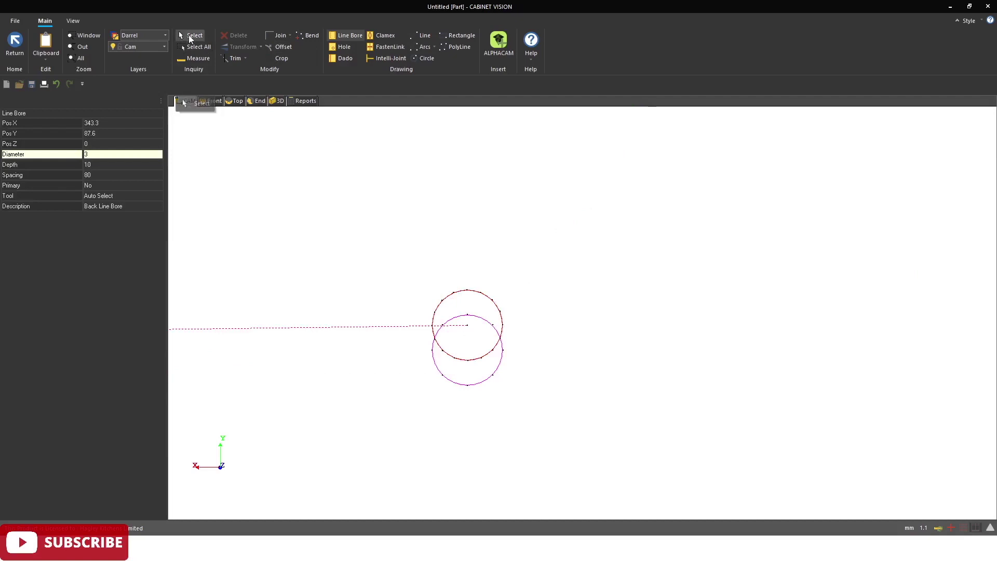
pyautogui.click(483, 366)
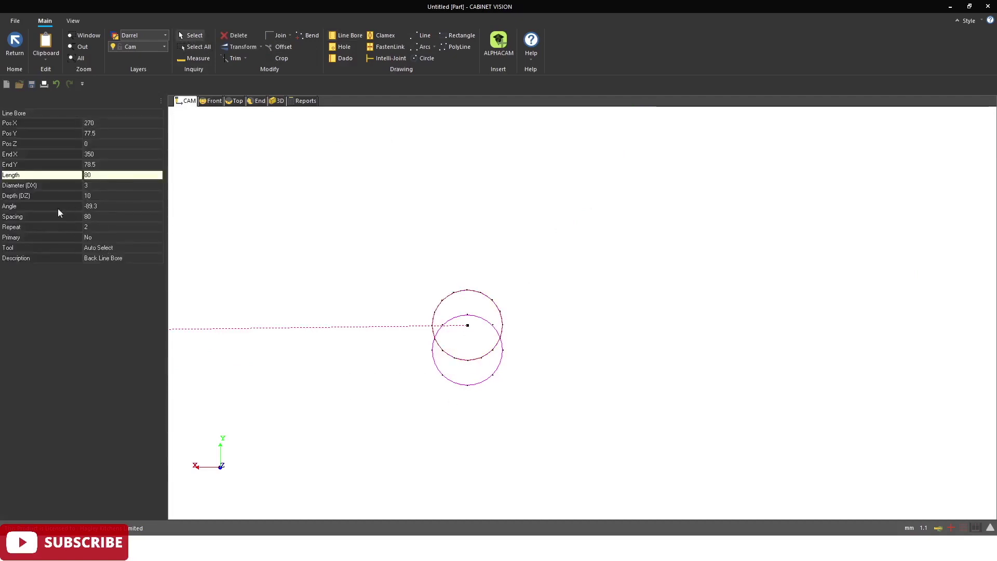
pyautogui.click(110, 207)
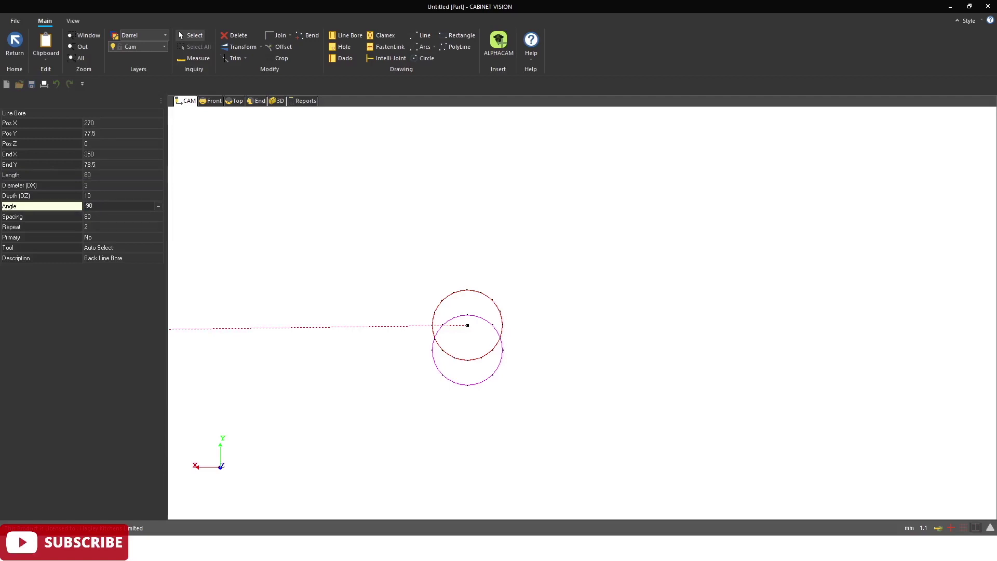
pyautogui.write('-90')
pyautogui.press('Return')
# Step: Place another 80 mm line bore over the lower-edge template hole pair, from X 510 to X 590 at Y 77.5
pyautogui.scroll(-5, 349, 396)
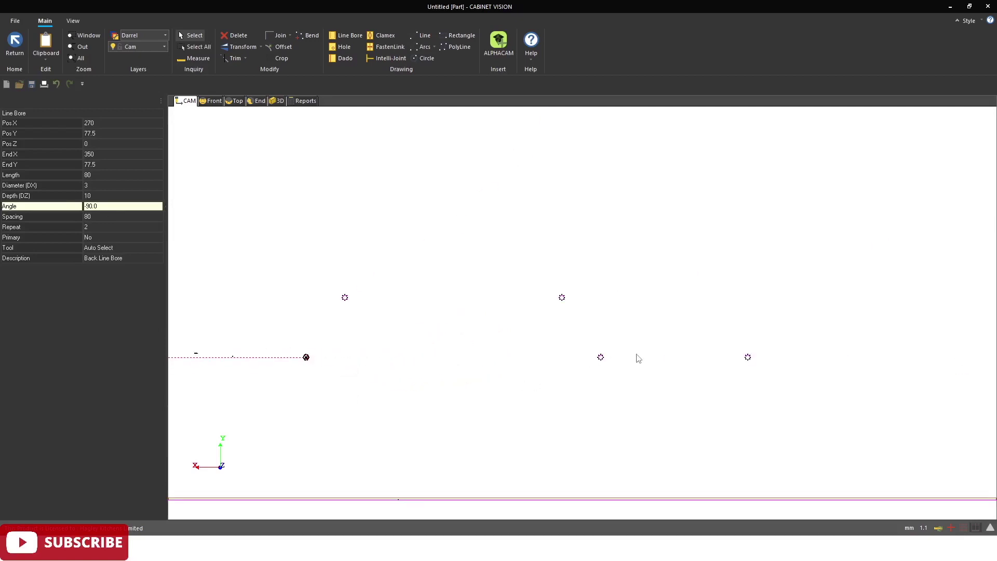
pyautogui.scroll(2, 634, 344)
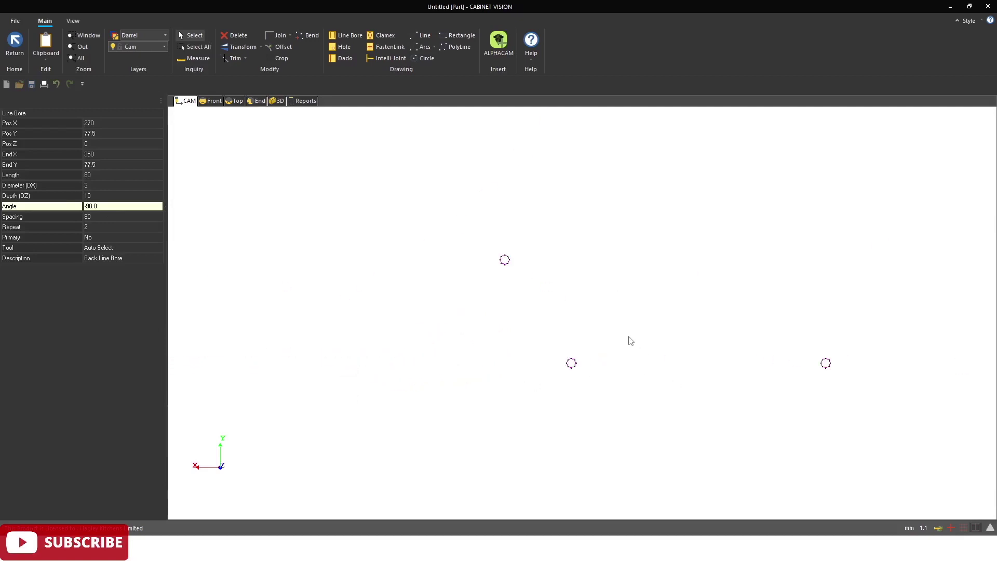
pyautogui.click(344, 36)
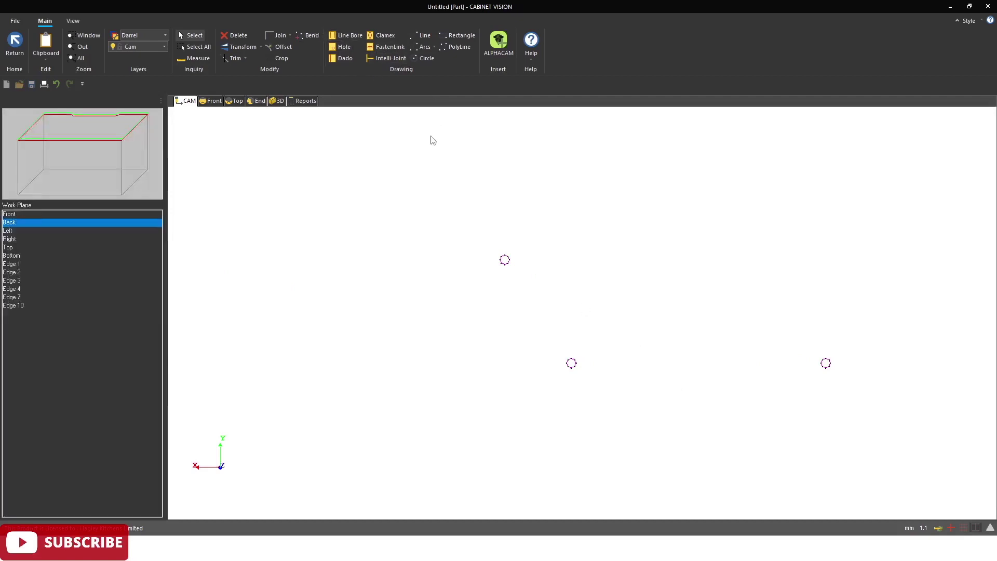
pyautogui.click(516, 341)
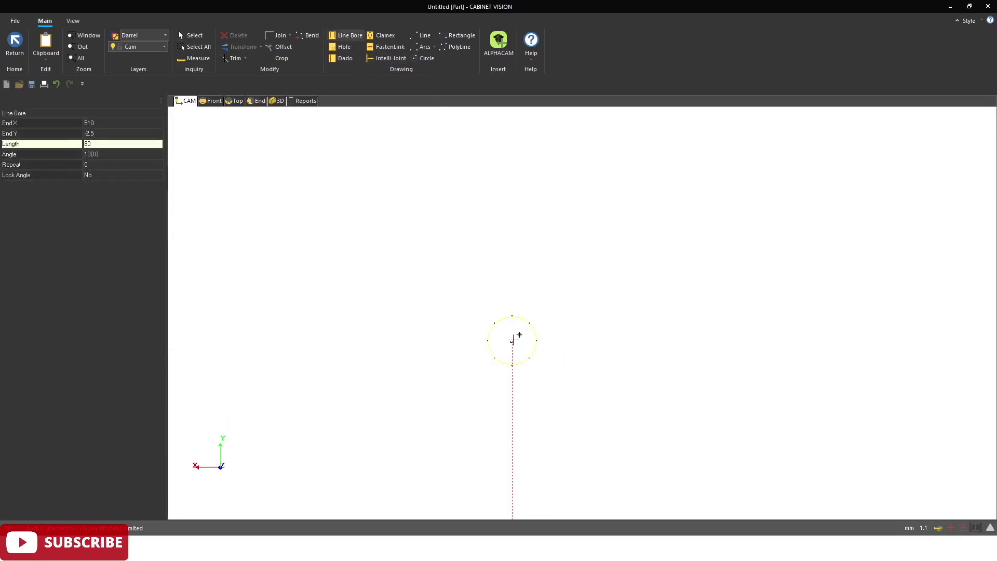
pyautogui.scroll(4, 865, 359)
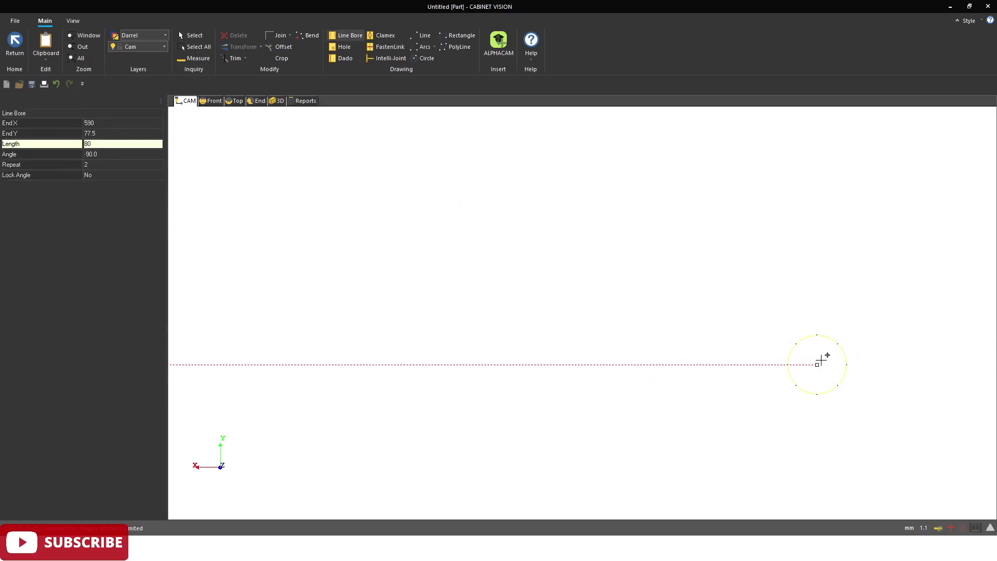
pyautogui.click(812, 379)
pyautogui.scroll(-16, 812, 380)
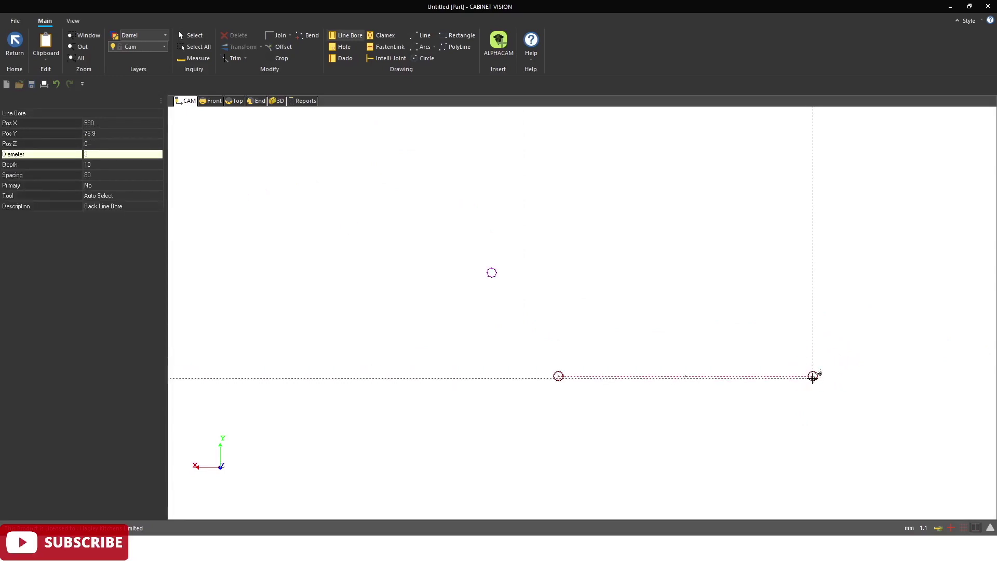
pyautogui.scroll(1, 642, 359)
pyautogui.scroll(3, 621, 351)
pyautogui.scroll(4, 549, 343)
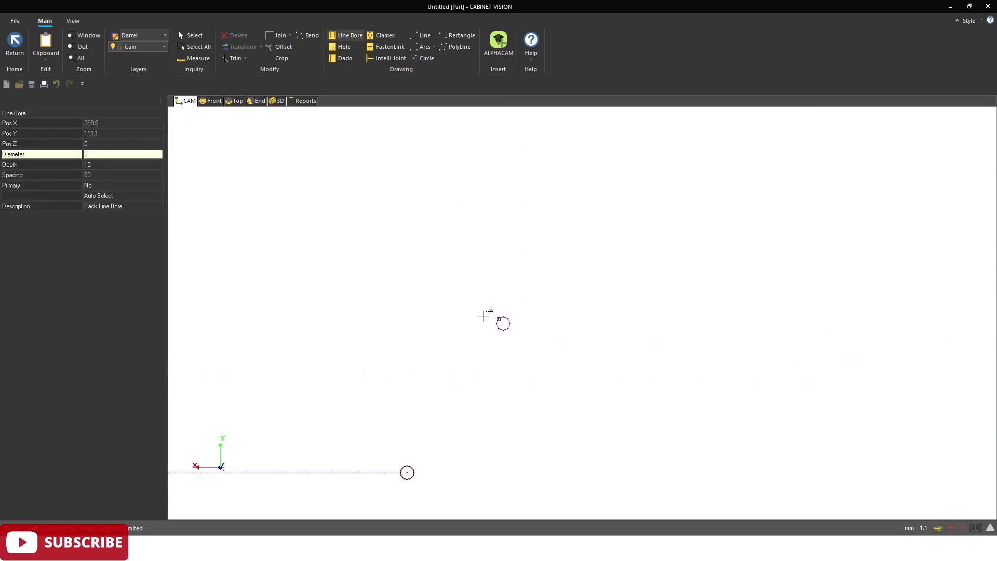
pyautogui.scroll(-1, 361, 275)
pyautogui.scroll(-3, 361, 274)
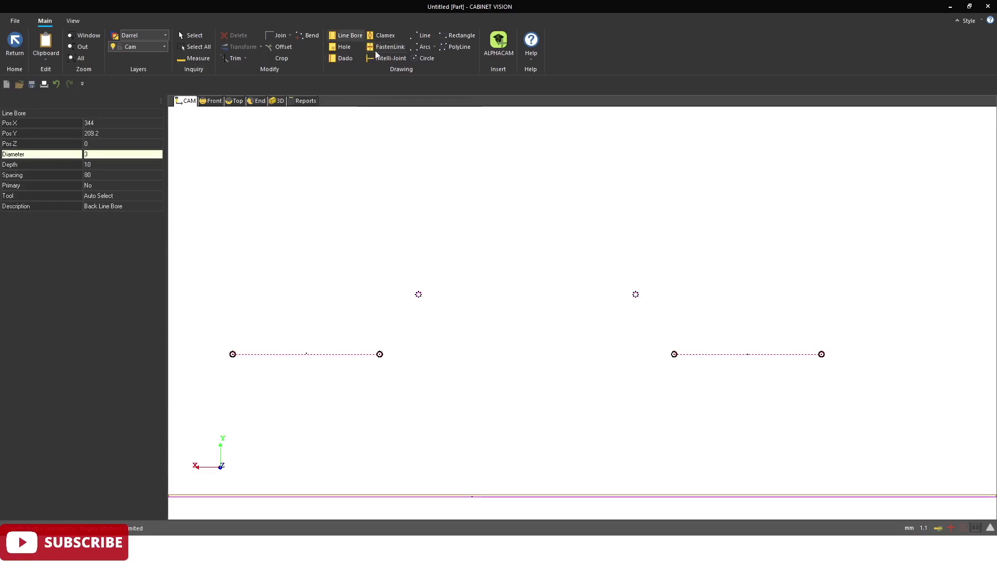
# Step: Measure the spacing between the two template holes at Y 110 near the lower edge
pyautogui.click(193, 58)
pyautogui.scroll(3, 452, 307)
pyautogui.scroll(2, 378, 279)
pyautogui.click(322, 265)
pyautogui.scroll(-6, 321, 266)
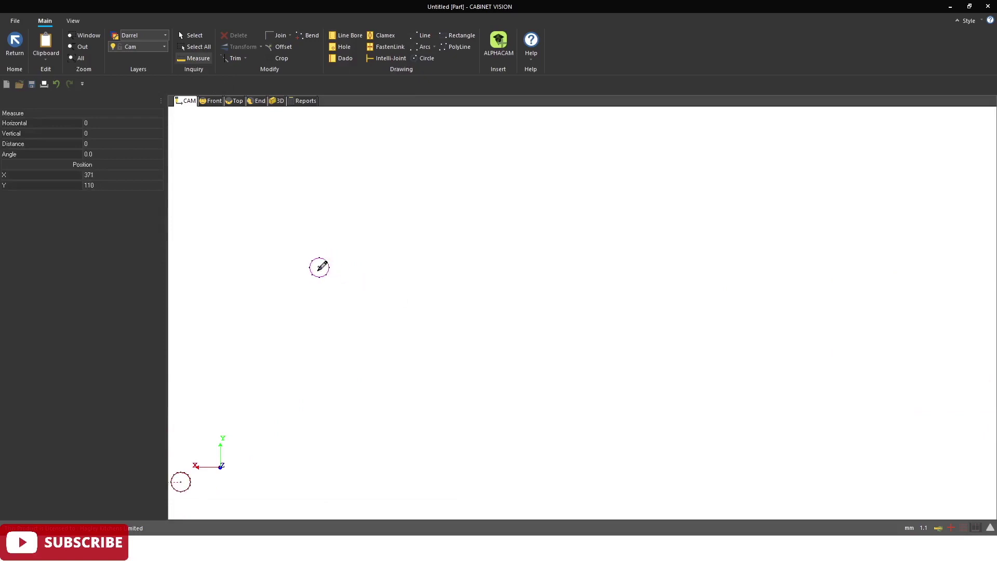
pyautogui.scroll(8, 738, 259)
pyautogui.scroll(1, 790, 299)
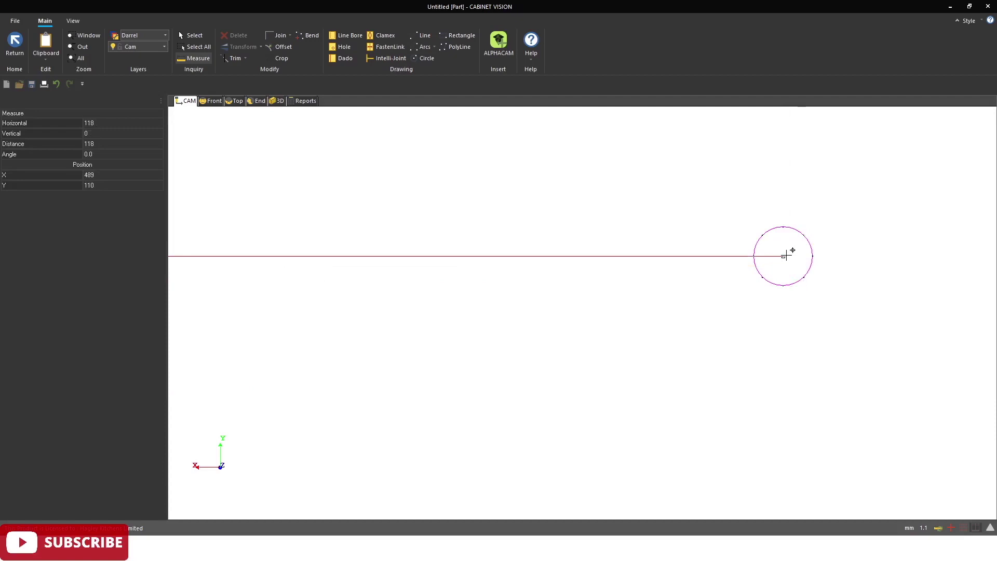
pyautogui.click(785, 256)
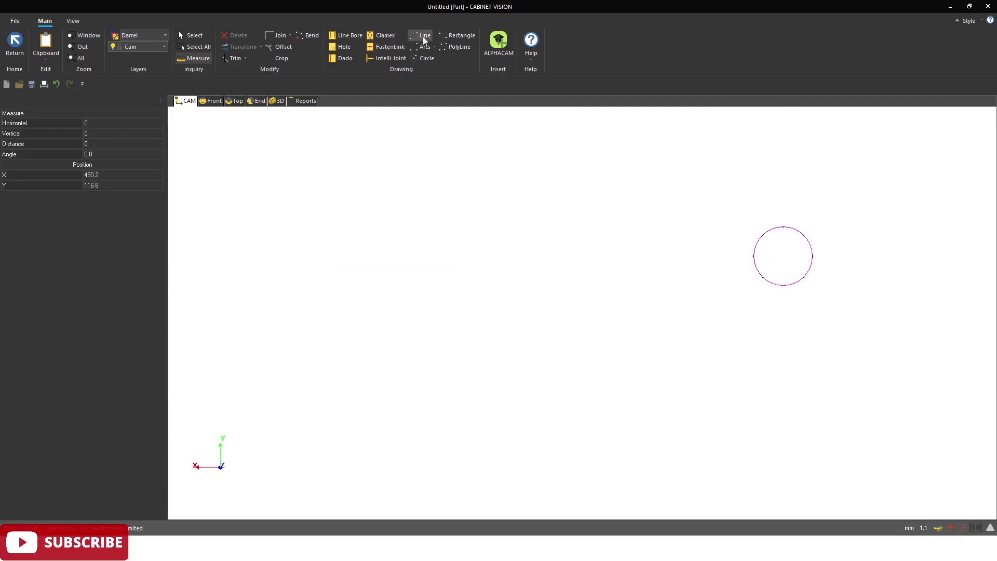
pyautogui.scroll(-2, 480, 186)
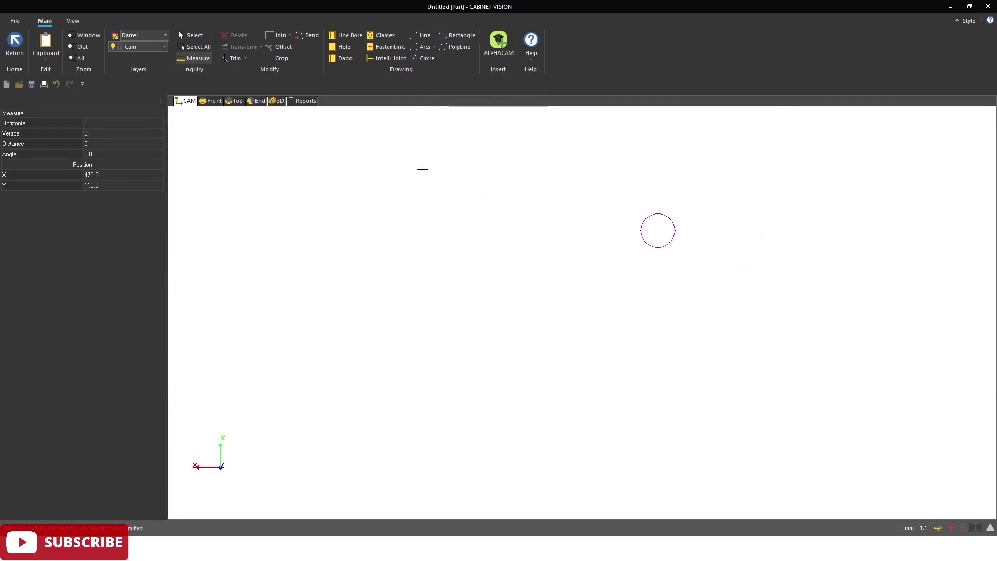
# Step: Set the line bore spacing to 118 and place a bore over the Y 110 template hole pair, from X 371 to X 489
pyautogui.click(345, 36)
pyautogui.click(121, 175)
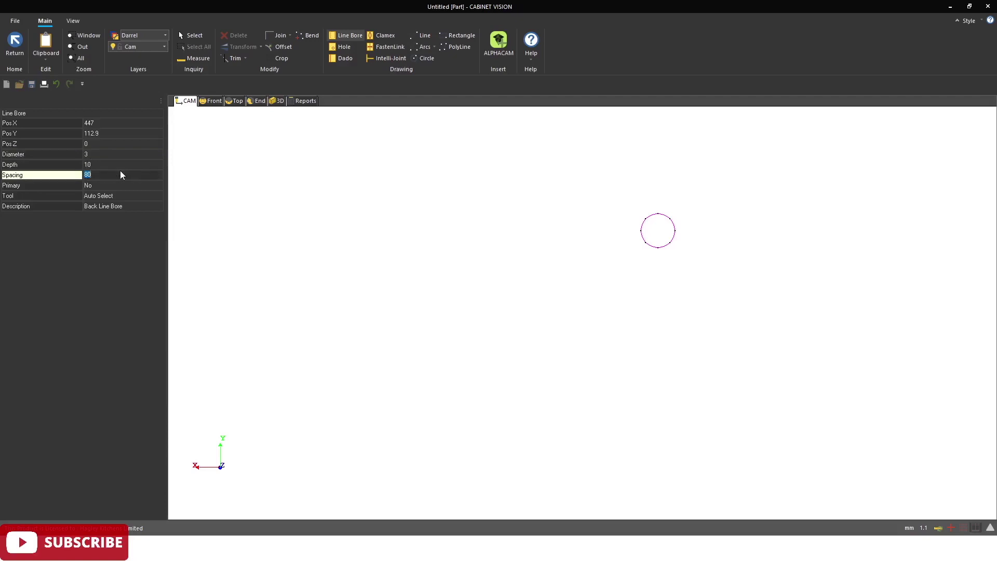
pyautogui.scroll(-2, 266, 258)
pyautogui.scroll(-3, 682, 345)
pyautogui.scroll(5, 410, 329)
pyautogui.click(439, 346)
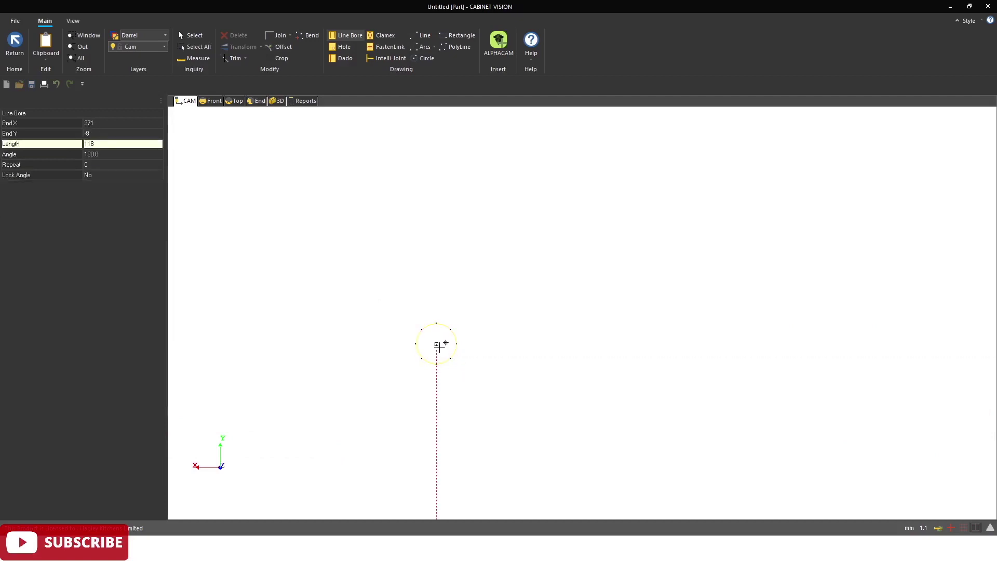
pyautogui.scroll(-3, 442, 343)
pyautogui.scroll(-2, 592, 311)
pyautogui.scroll(-2, 592, 312)
pyautogui.scroll(5, 810, 353)
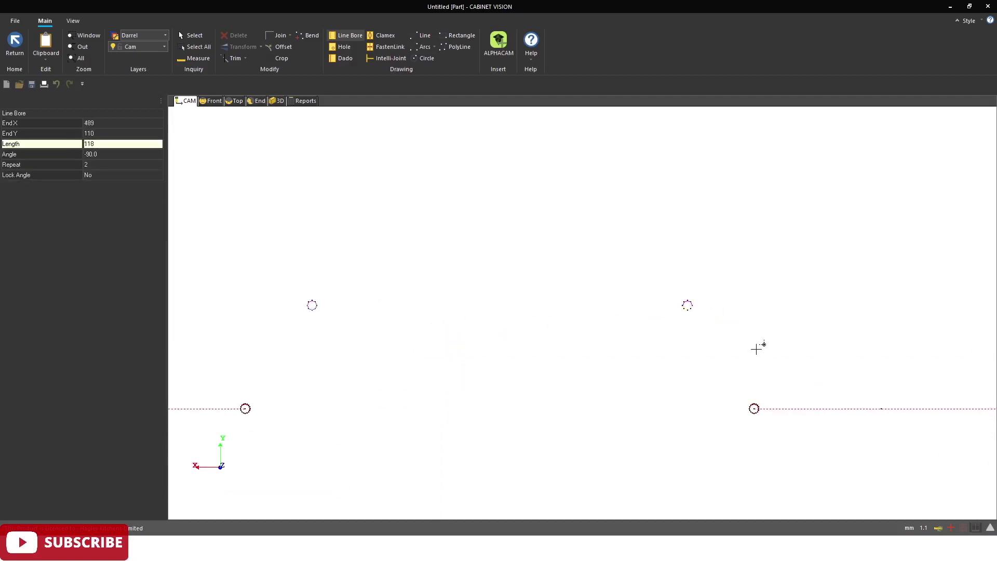
pyautogui.click(690, 294)
pyautogui.scroll(-4, 618, 401)
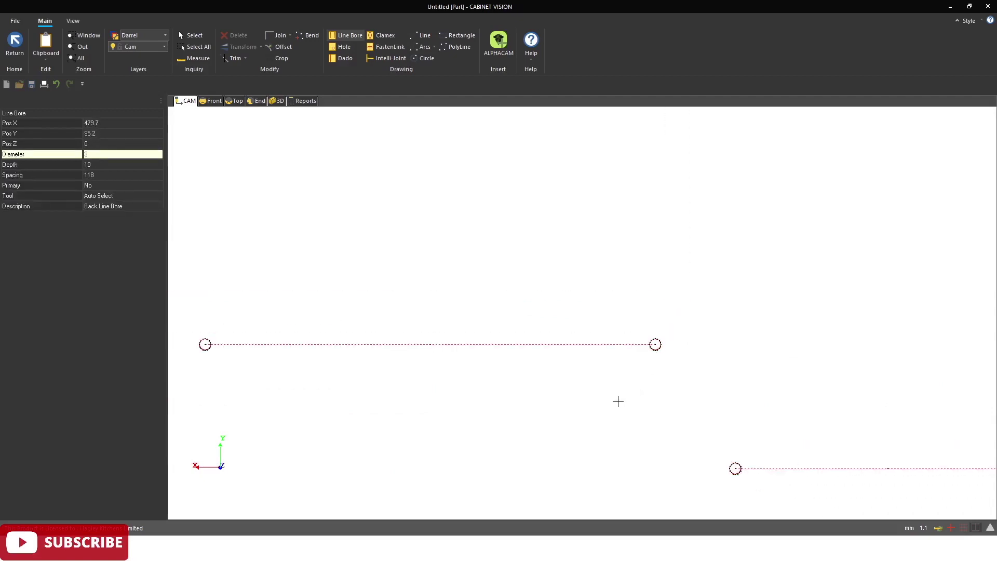
# Step: Place a second 118 mm line bore over the template hole pair just above the Y 110 one
pyautogui.scroll(5, 569, 364)
pyautogui.scroll(4, 464, 256)
pyautogui.click(448, 242)
pyautogui.scroll(-4, 462, 234)
pyautogui.scroll(2, 582, 269)
pyautogui.scroll(2, 582, 270)
pyautogui.click(600, 206)
pyautogui.scroll(-6, 556, 342)
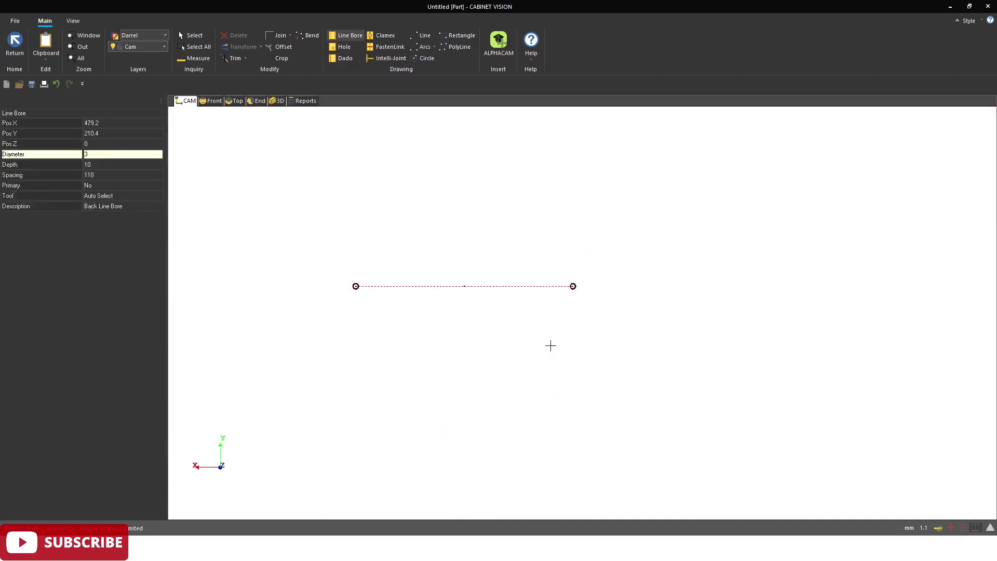
# Step: Place a 118 mm line bore over the lower of the two matching template hole pairs near the upper edge, ending at X 489
pyautogui.scroll(-2, 502, 349)
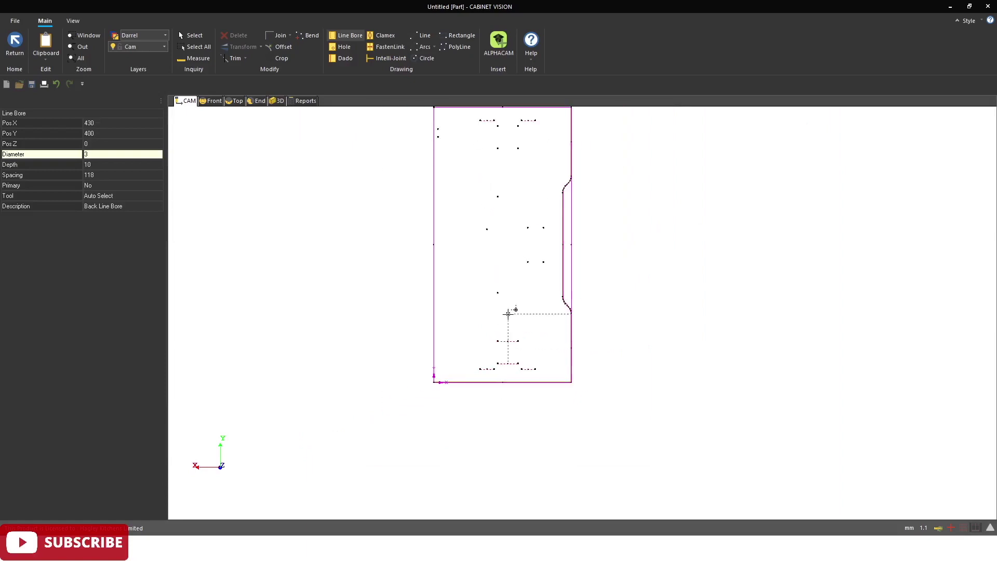
pyautogui.scroll(2, 509, 227)
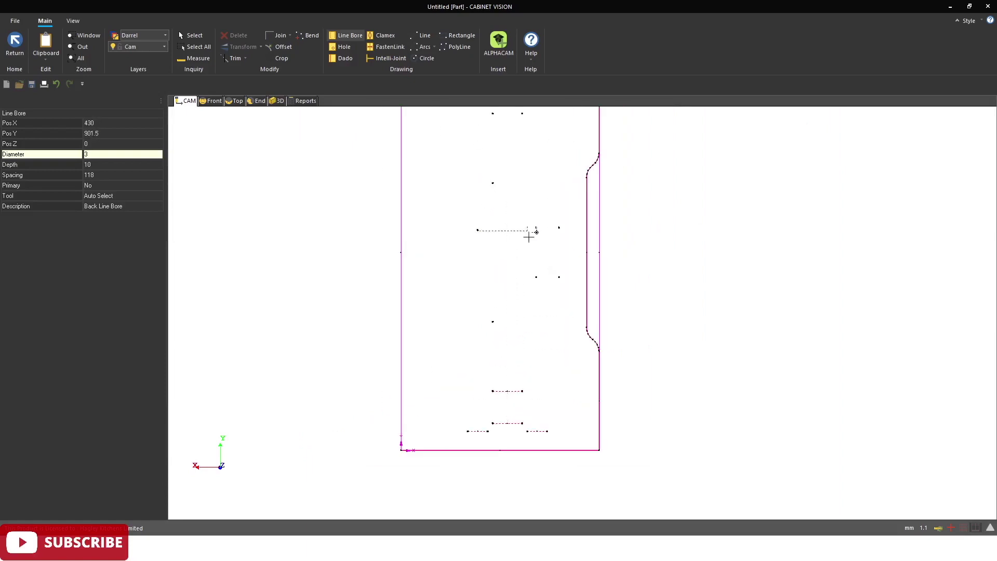
pyautogui.scroll(-2, 510, 307)
pyautogui.scroll(7, 512, 212)
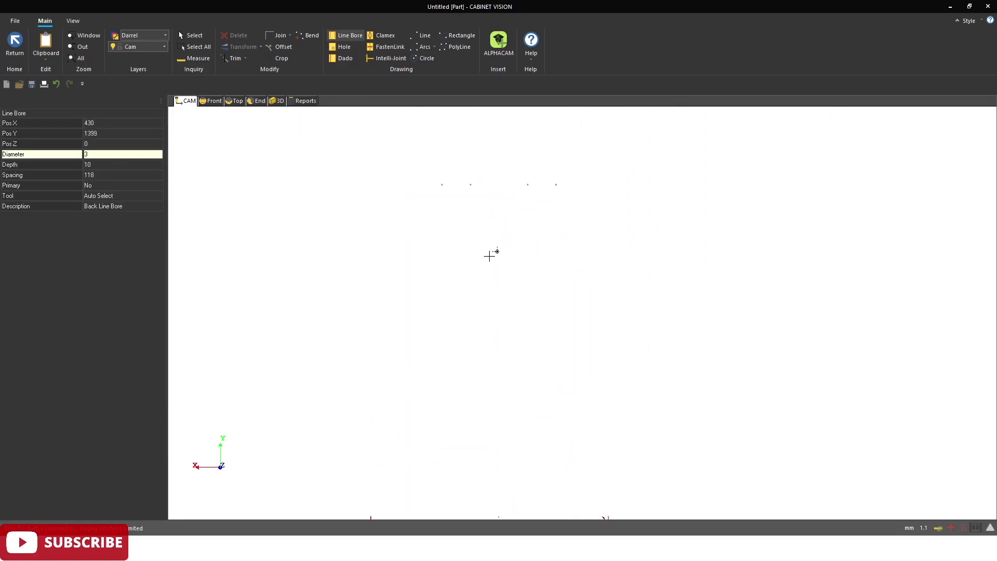
pyautogui.scroll(4, 481, 230)
pyautogui.click(391, 248)
pyautogui.scroll(-6, 387, 245)
pyautogui.scroll(5, 701, 245)
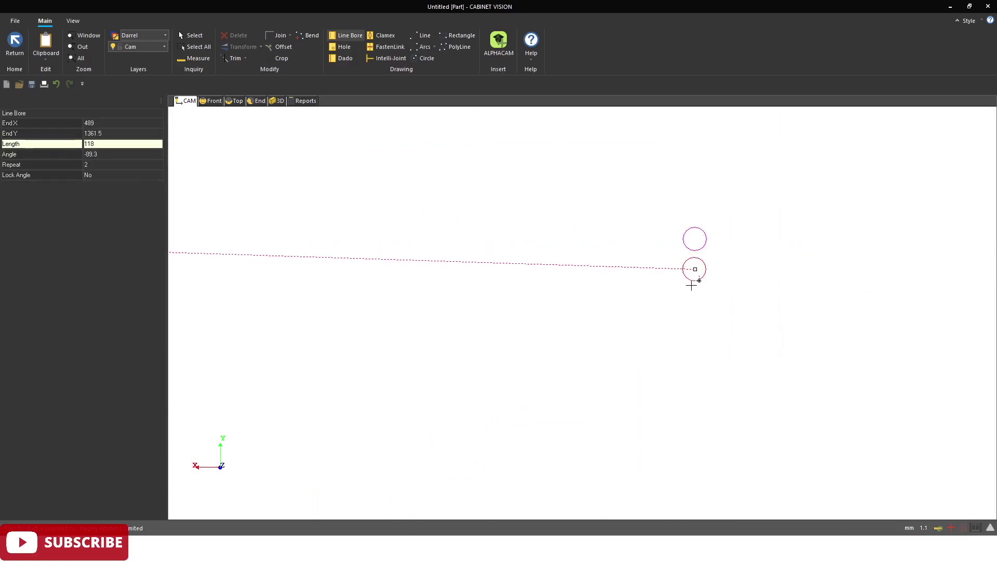
pyautogui.click(597, 337)
# Step: Place another 118 mm line bore over the template hole pair closest to the upper edge, starting at X 371, Y 1490
pyautogui.scroll(-8, 588, 334)
pyautogui.scroll(8, 514, 246)
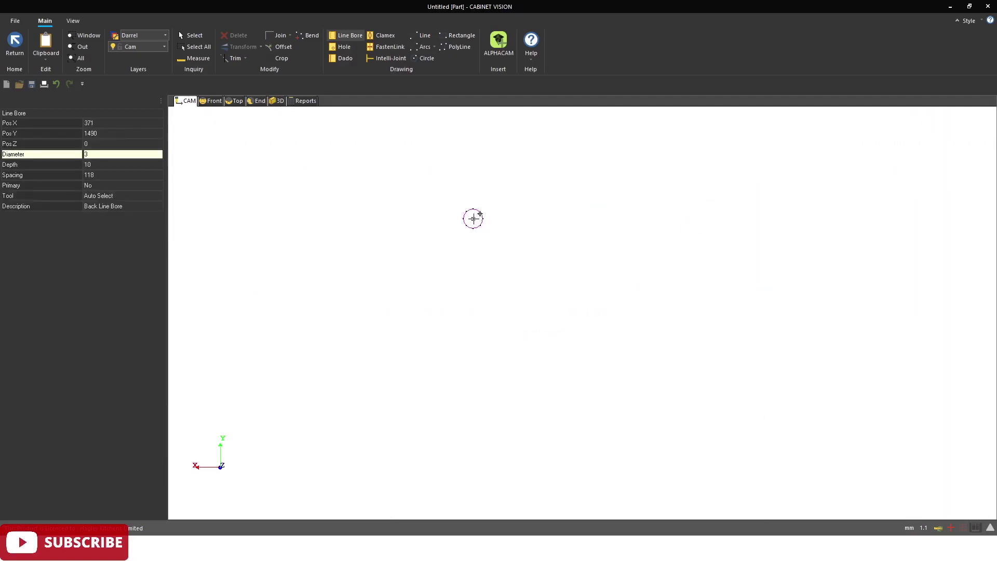
pyautogui.click(473, 219)
pyautogui.scroll(-4, 697, 216)
pyautogui.scroll(6, 734, 245)
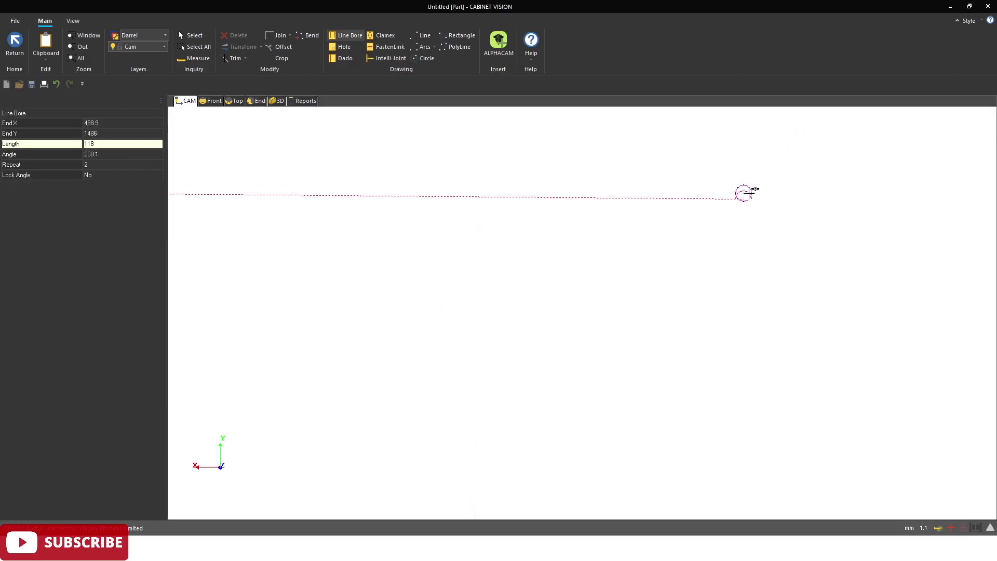
pyautogui.click(746, 194)
pyautogui.scroll(-4, 618, 223)
pyautogui.scroll(2, 626, 207)
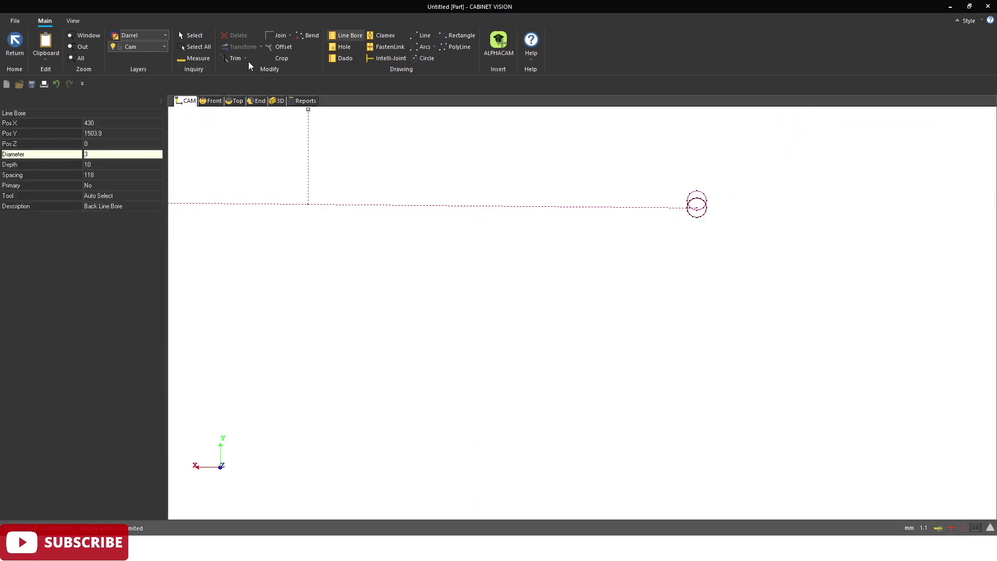
# Step: Straighten the misaligned line bore at Y 1490 by setting its angle to 270 degrees
pyautogui.click(192, 36)
pyautogui.click(697, 217)
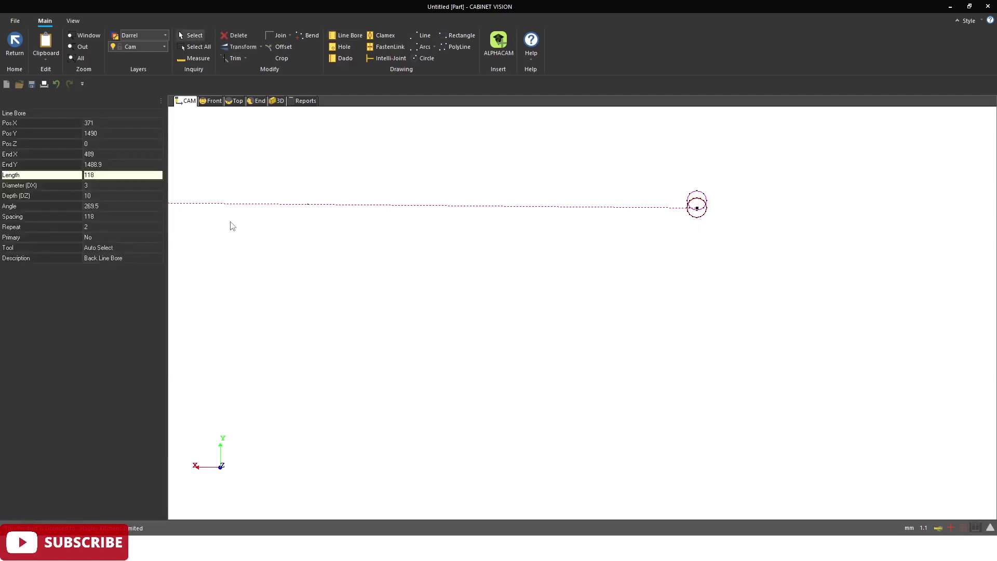
pyautogui.click(116, 206)
pyautogui.scroll(2, 703, 225)
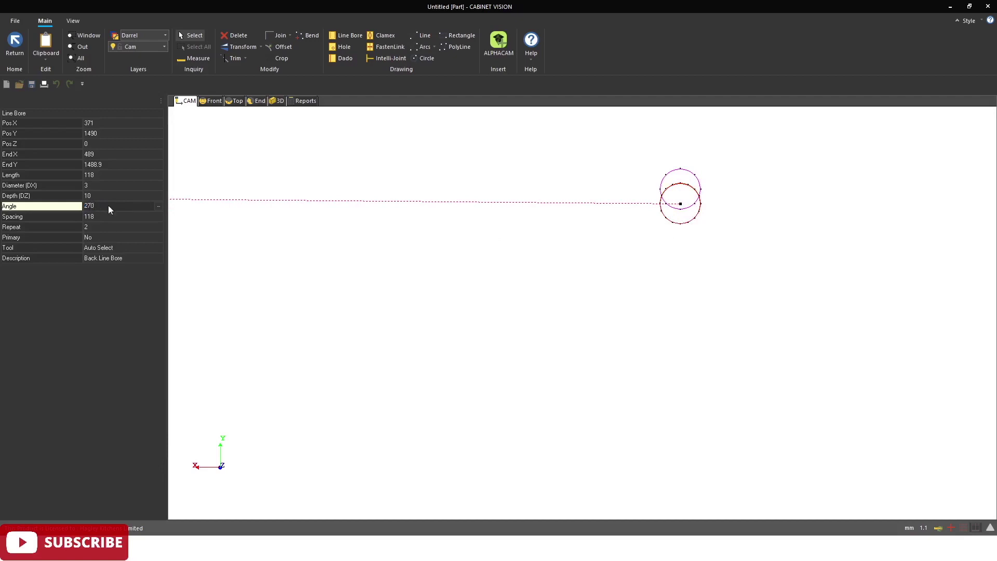
pyautogui.press('Return')
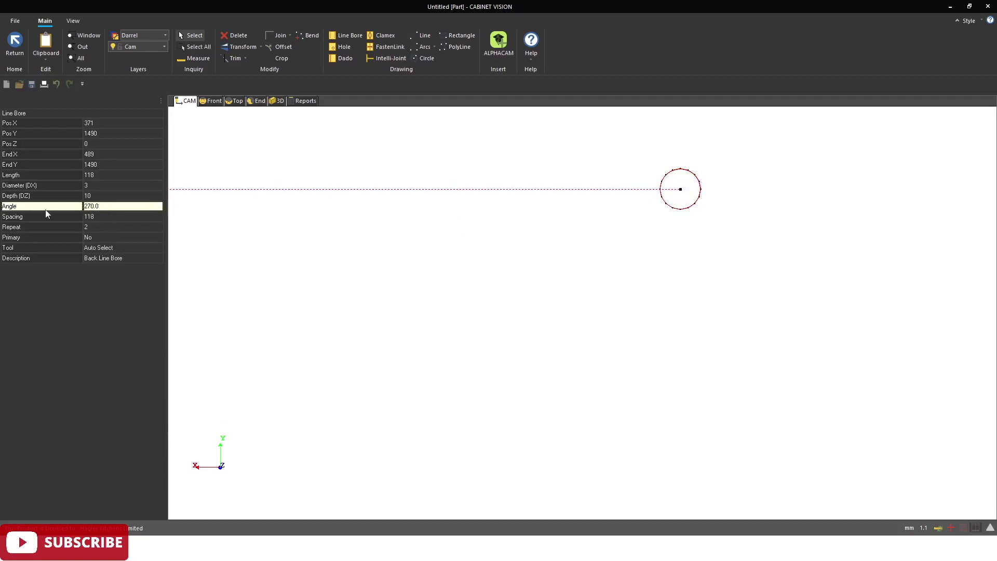
# Step: Place 3 mm diameter, 10 mm deep holes over the single template holes at X 371, at Y 520 and Y 1080
pyautogui.scroll(-5, 621, 250)
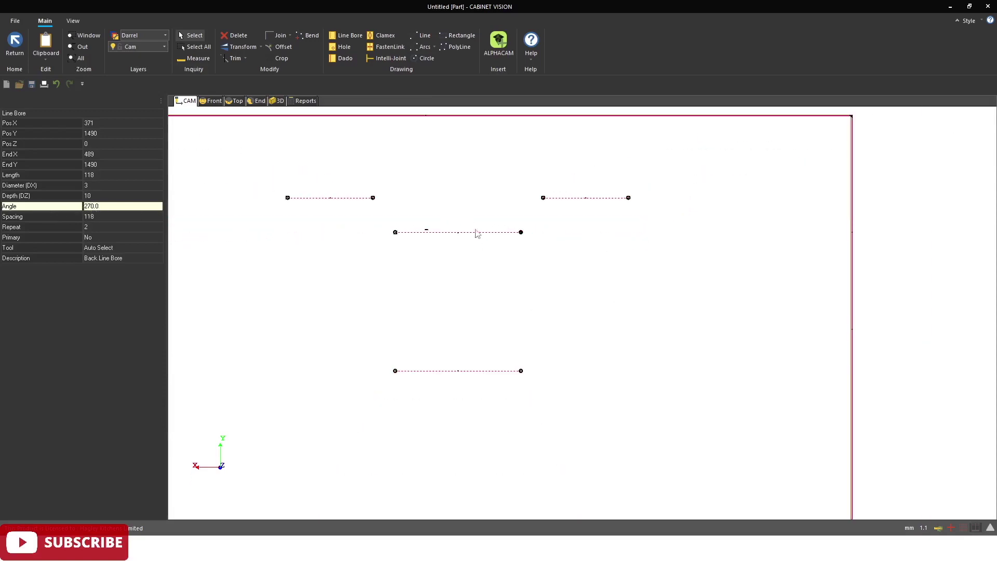
pyautogui.scroll(-3, 459, 220)
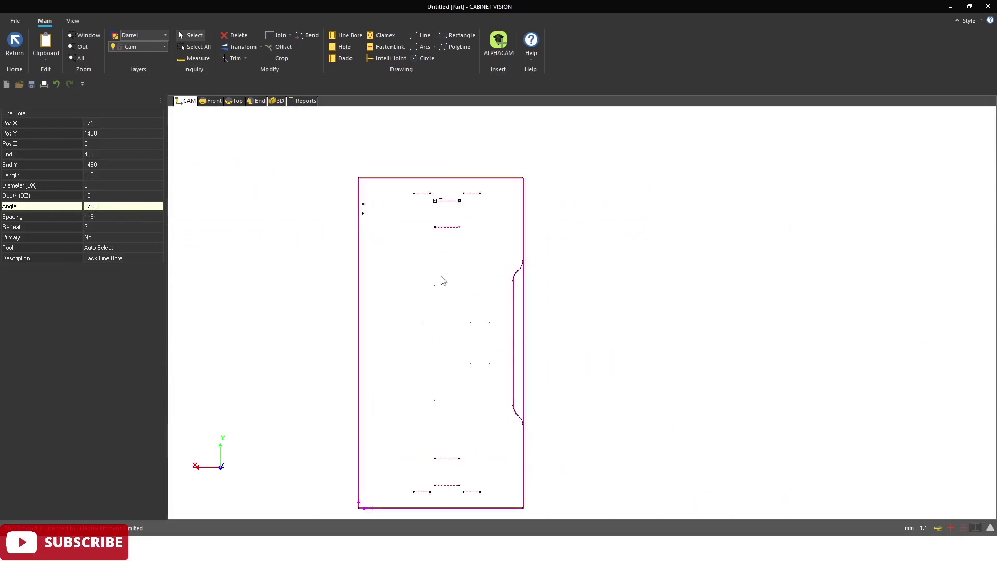
pyautogui.scroll(2, 456, 411)
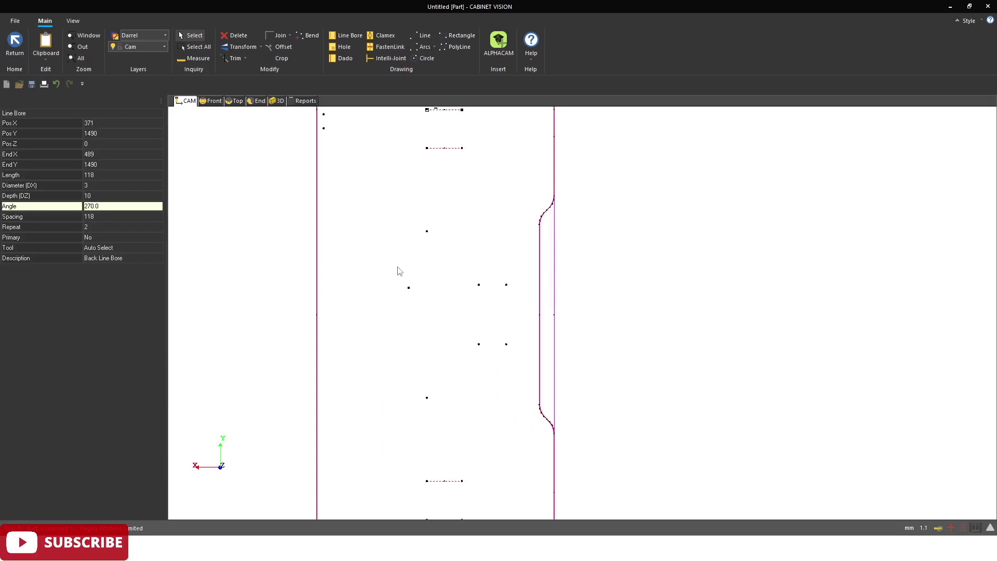
pyautogui.scroll(4, 431, 401)
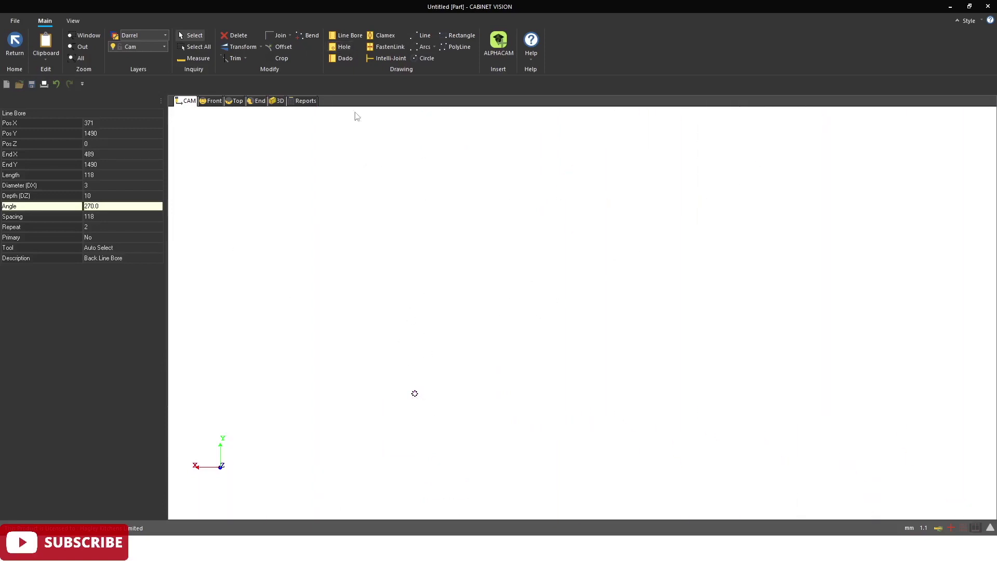
pyautogui.click(343, 47)
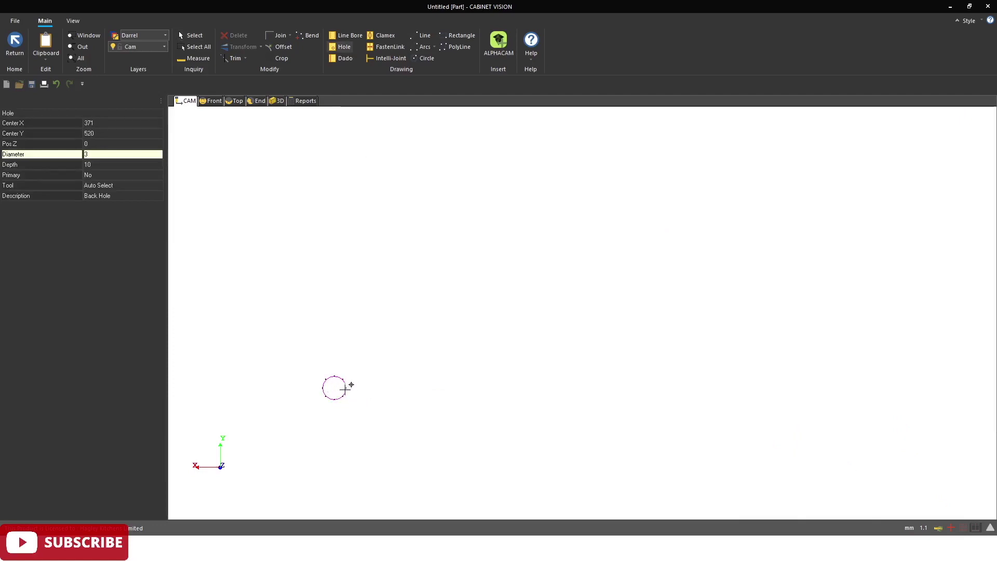
pyautogui.scroll(-3, 423, 389)
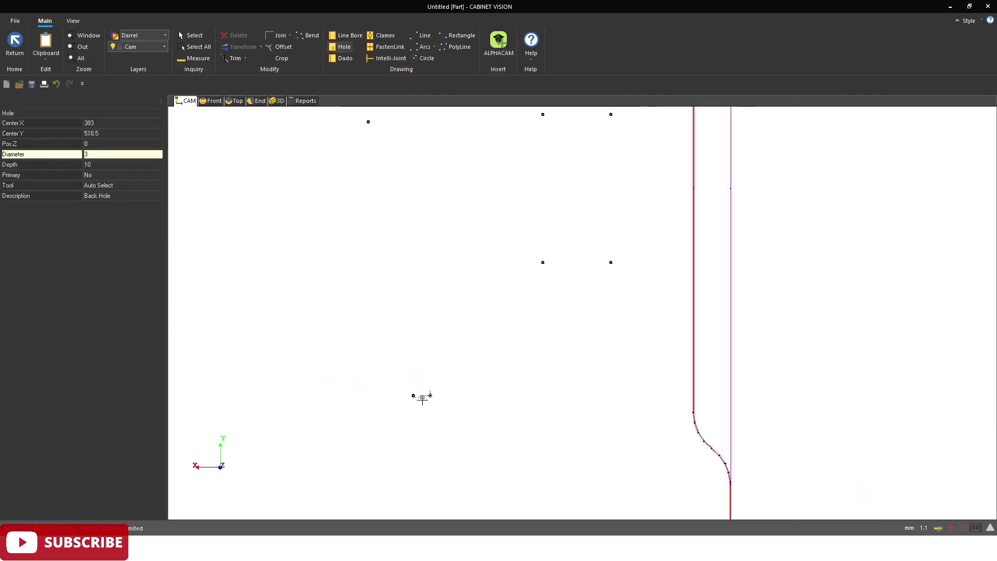
pyautogui.scroll(6, 431, 213)
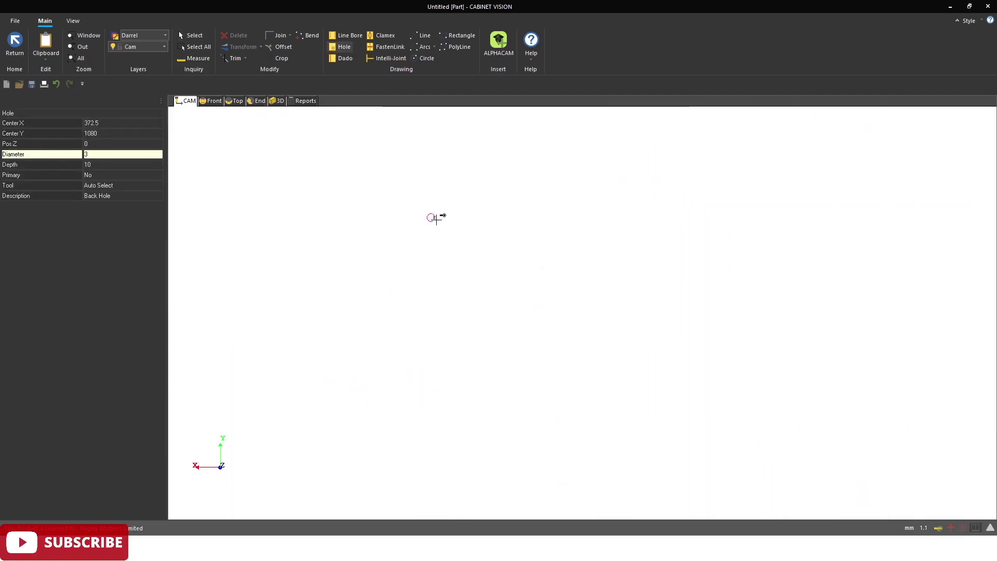
pyautogui.scroll(2, 413, 207)
pyautogui.scroll(-3, 410, 213)
pyautogui.scroll(-11, 403, 213)
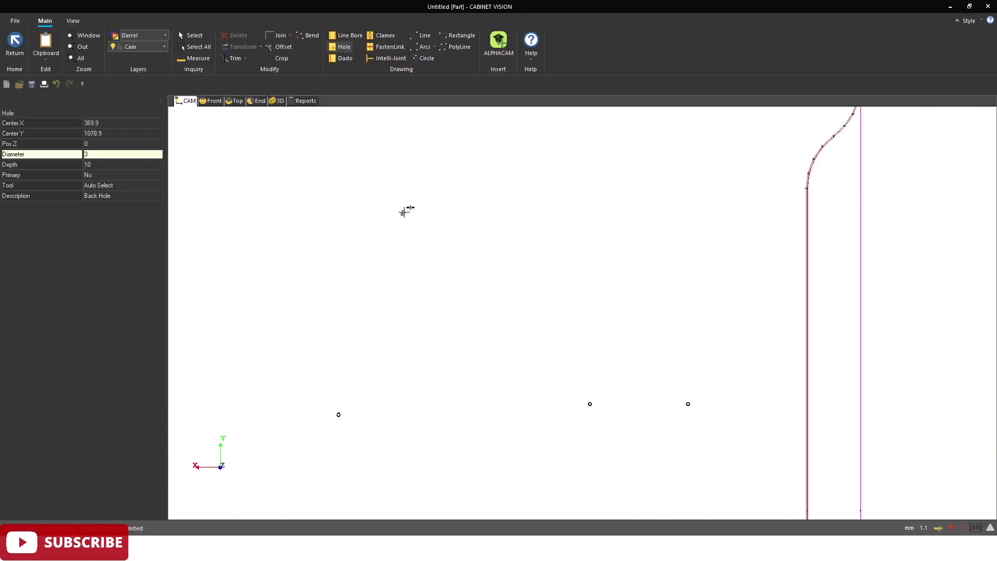
pyautogui.scroll(4, 467, 333)
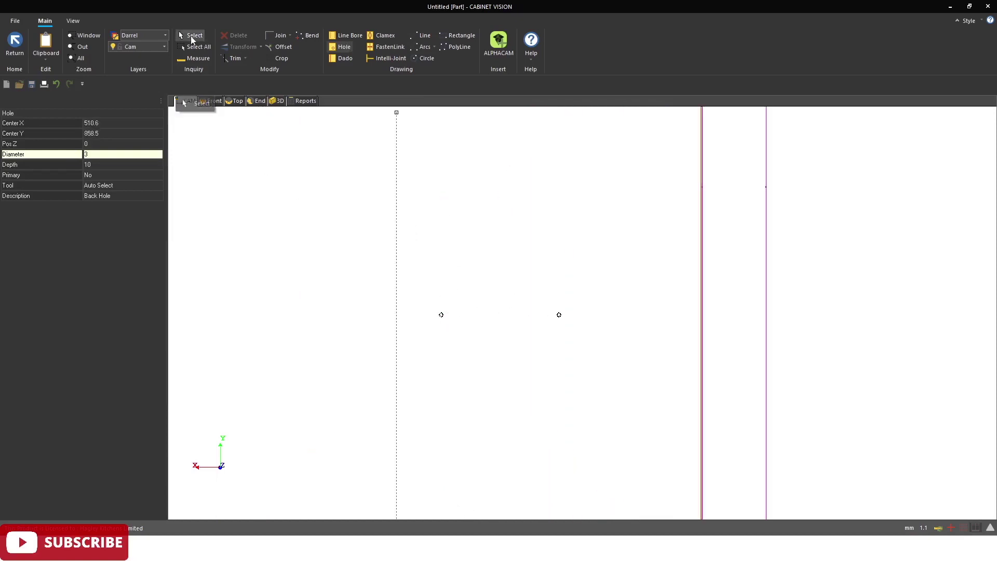
# Step: Measure the spacing between the lower two holes of the four-hole template group beside the cut-out
pyautogui.click(200, 60)
pyautogui.scroll(8, 442, 316)
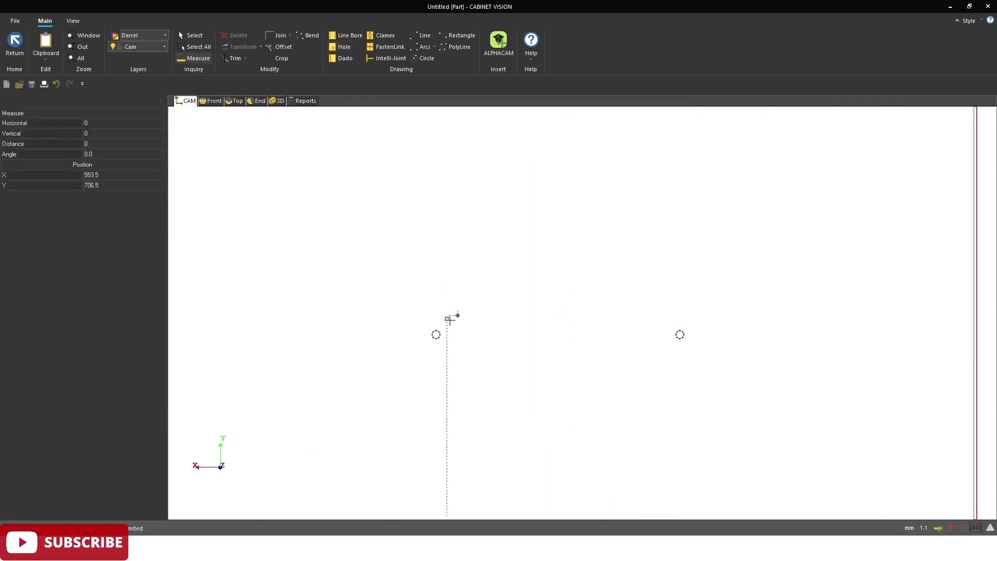
pyautogui.click(430, 327)
pyautogui.scroll(-5, 428, 327)
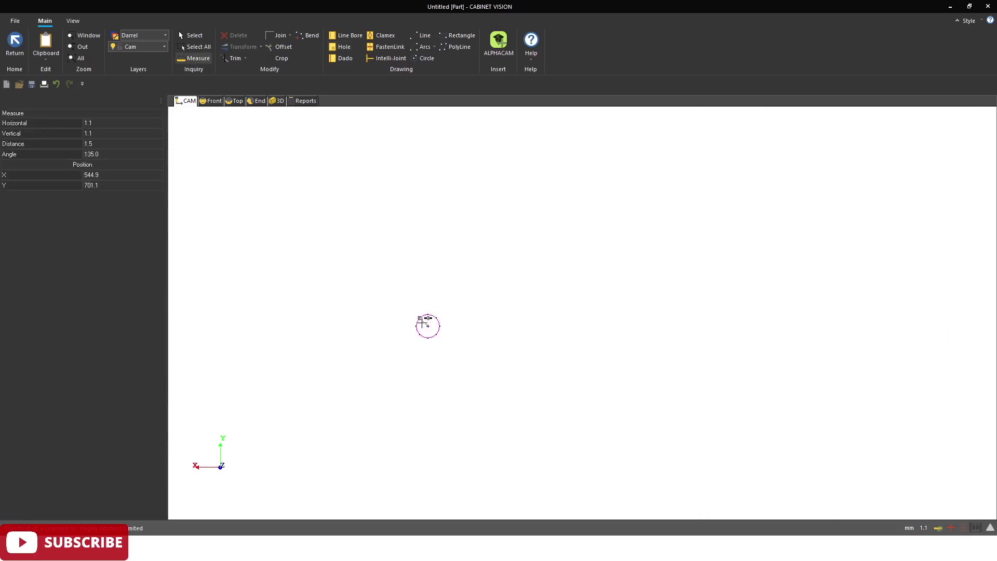
pyautogui.scroll(4, 676, 358)
pyautogui.scroll(1, 680, 375)
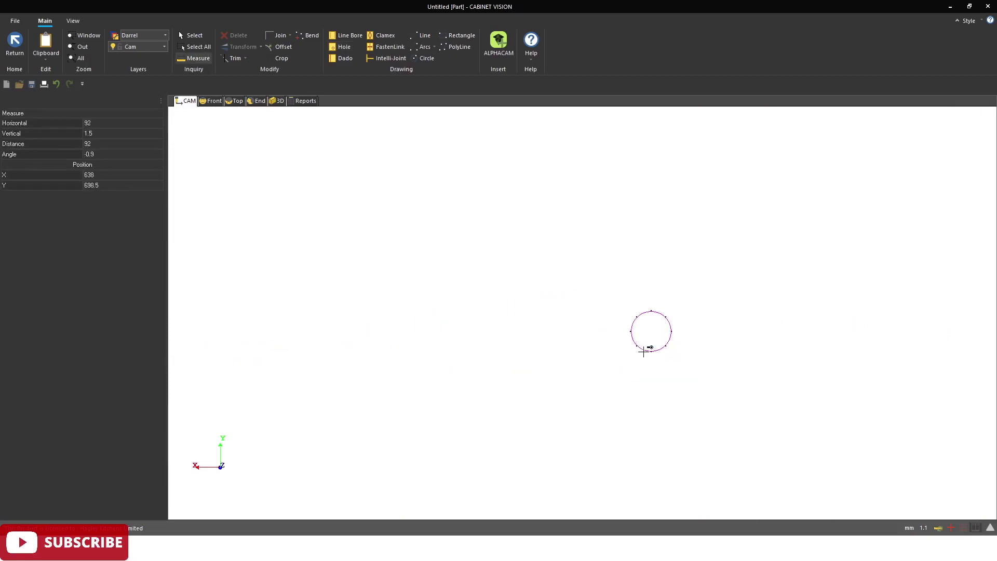
pyautogui.click(650, 325)
# Step: Place a line bore of 3 mm diameter, 10 mm deep holes at 92 mm spacing over the template pair at Y 700, from X 546 to 638
pyautogui.click(348, 35)
pyautogui.scroll(-3, 535, 311)
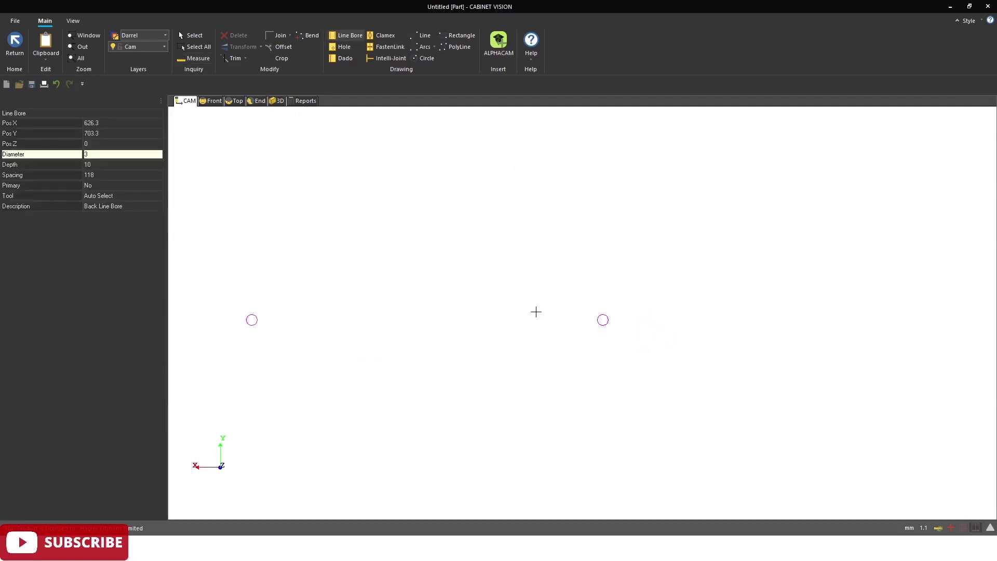
pyautogui.click(110, 177)
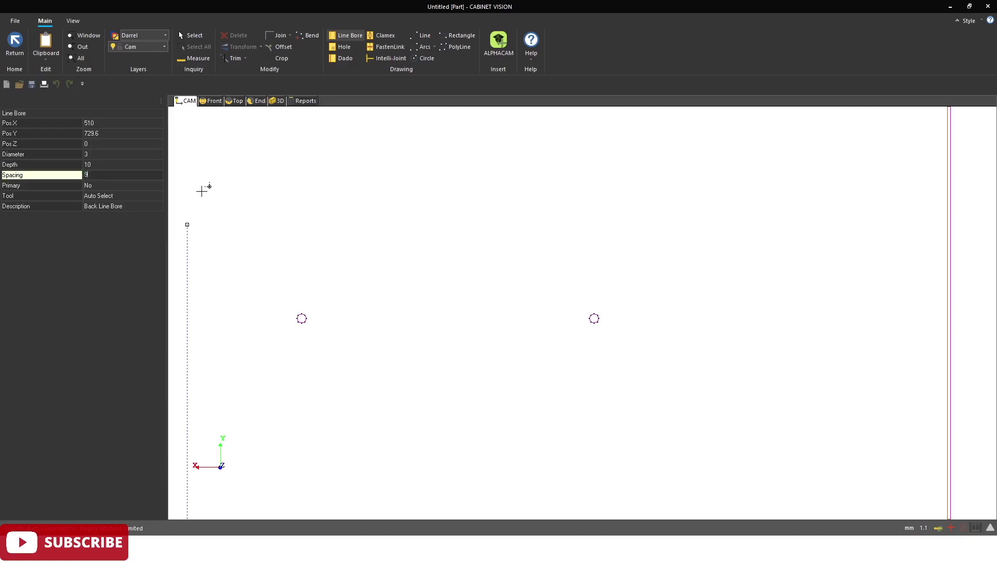
pyautogui.scroll(3, 296, 309)
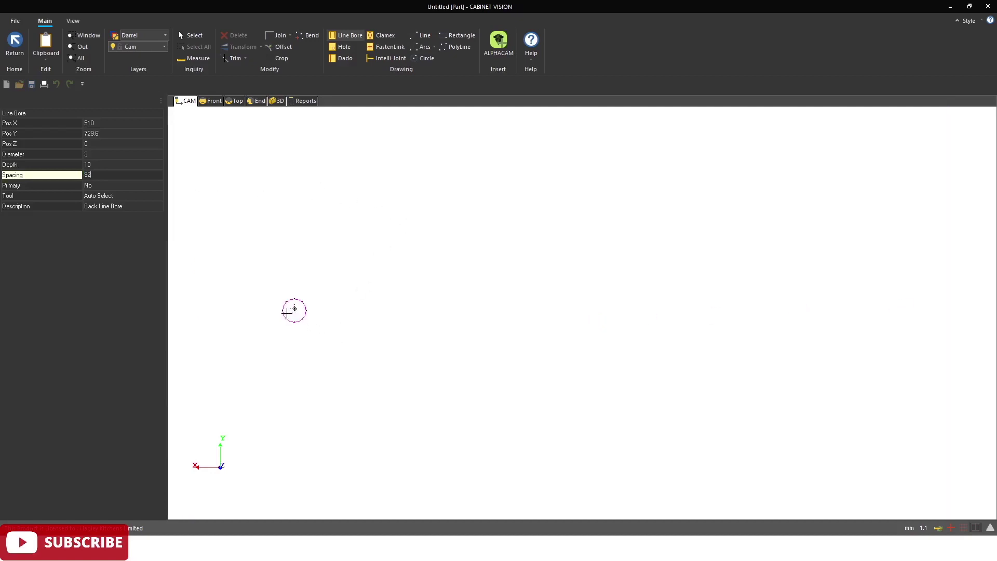
pyautogui.click(302, 307)
pyautogui.scroll(-2, 301, 306)
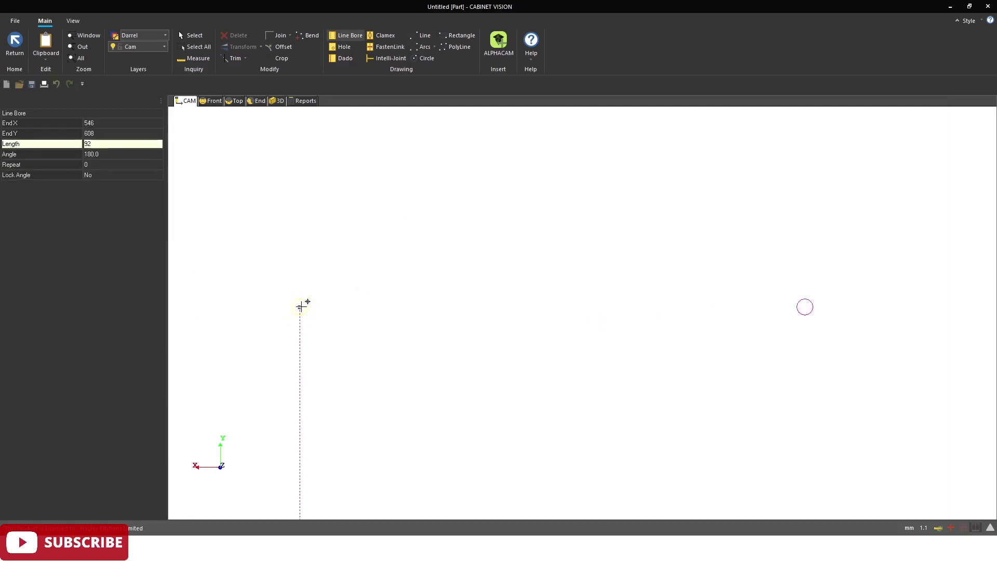
pyautogui.scroll(1, 562, 278)
pyautogui.scroll(2, 707, 335)
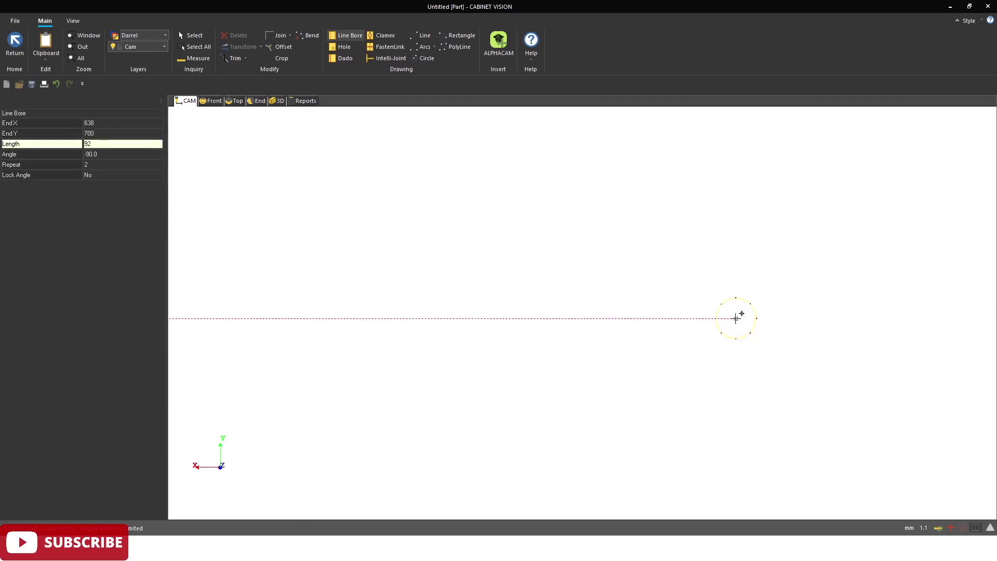
pyautogui.click(715, 359)
pyautogui.scroll(-16, 694, 352)
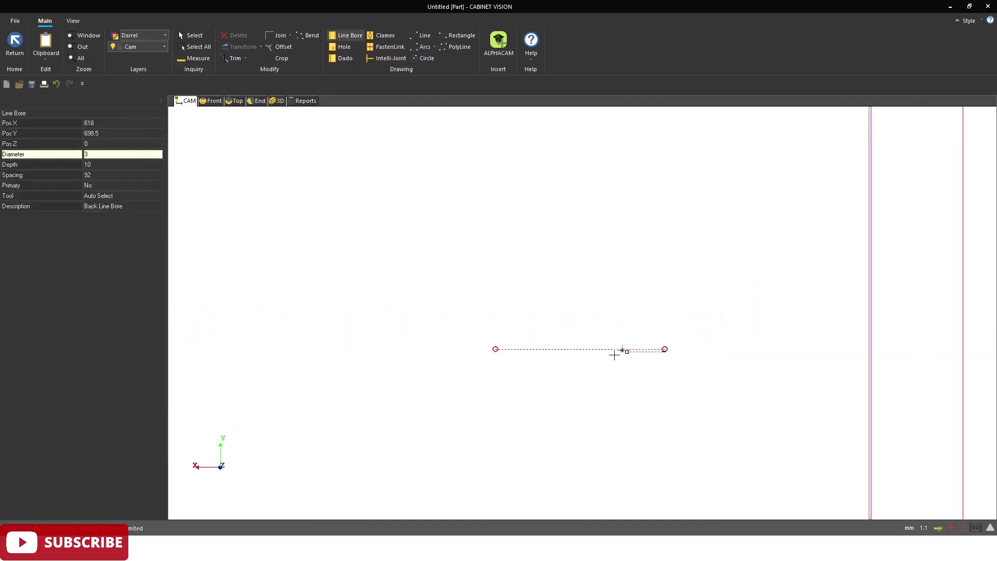
# Step: Place another 92 mm line bore over the upper pair of the four-hole template group beside the cut-out, starting at X 546, Y 900
pyautogui.scroll(1, 587, 182)
pyautogui.scroll(8, 556, 221)
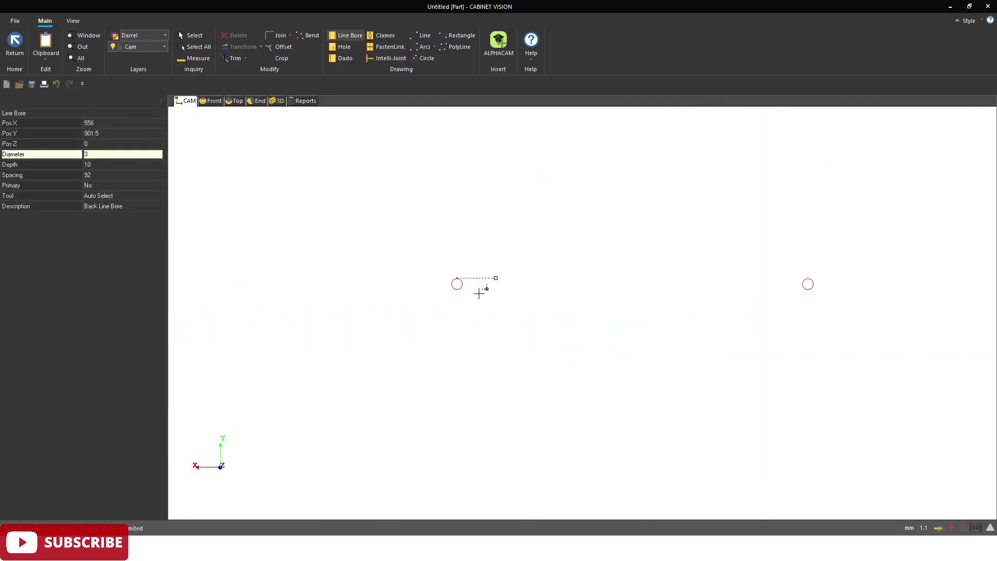
pyautogui.click(436, 265)
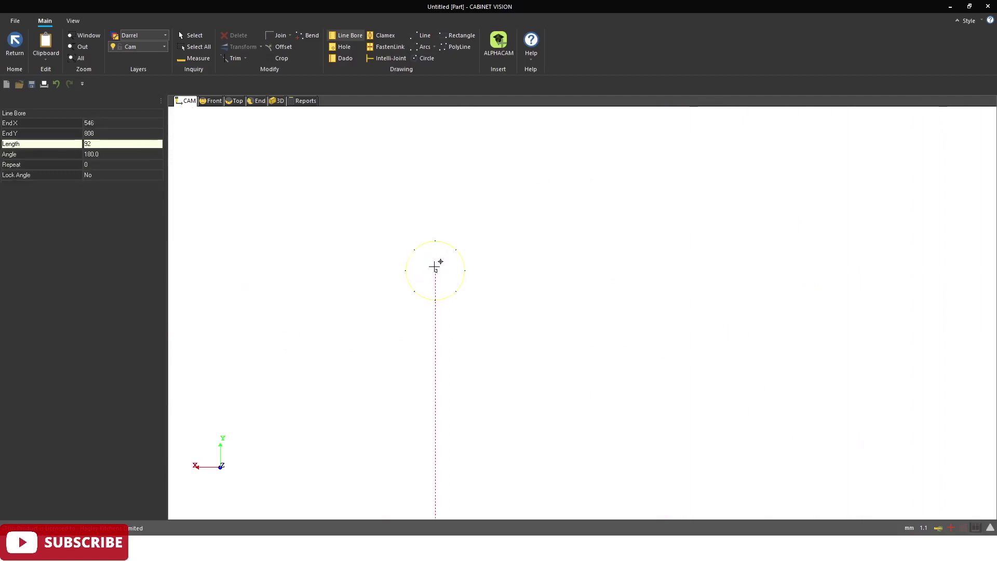
pyautogui.scroll(-6, 431, 267)
pyautogui.scroll(9, 619, 276)
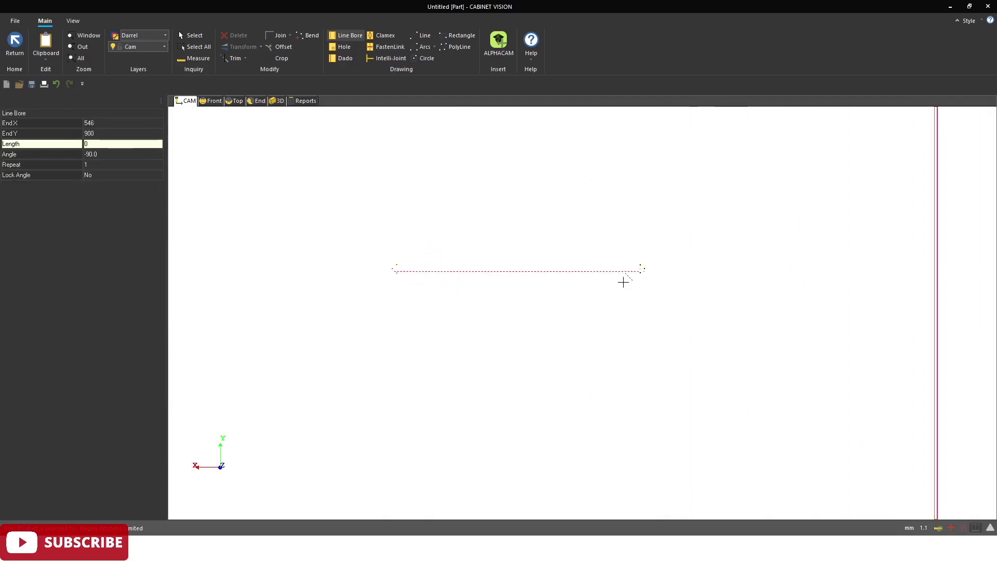
pyautogui.click(675, 234)
pyautogui.scroll(-5, 568, 334)
pyautogui.scroll(-6, 555, 332)
pyautogui.scroll(-3, 491, 341)
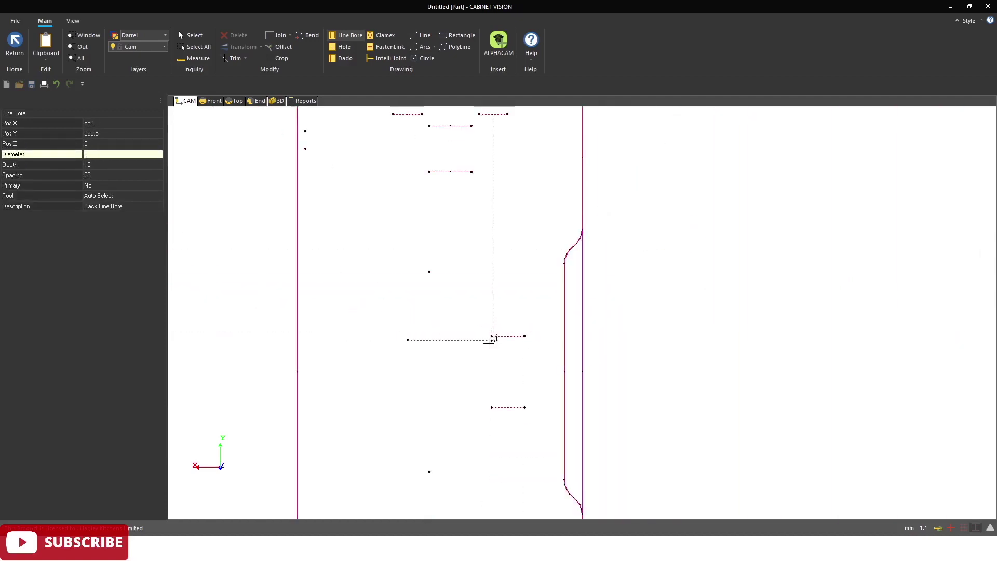
pyautogui.scroll(-2, 472, 244)
pyautogui.scroll(-3, 466, 405)
pyautogui.scroll(4, 466, 405)
pyautogui.scroll(-4, 466, 412)
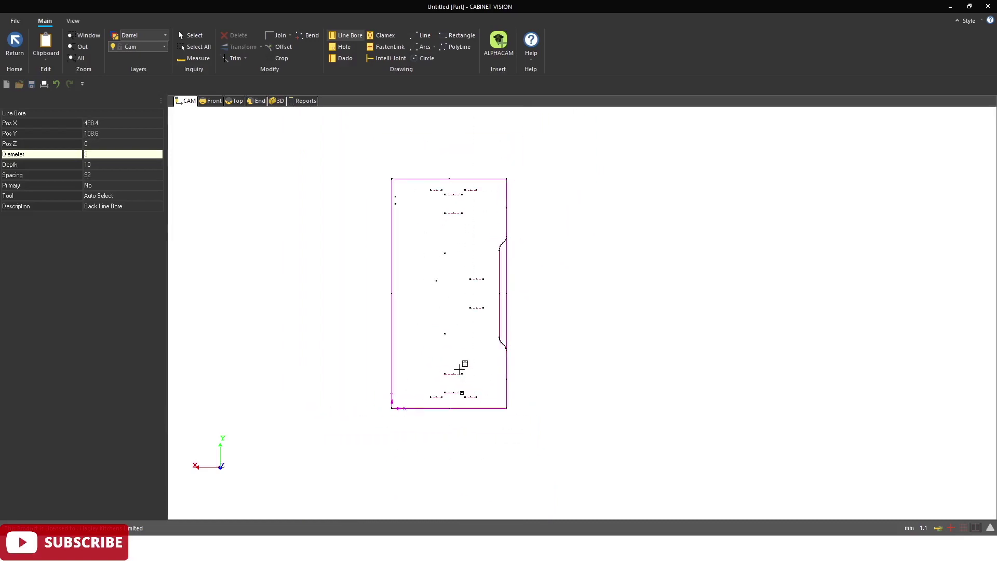
pyautogui.scroll(-2, 459, 371)
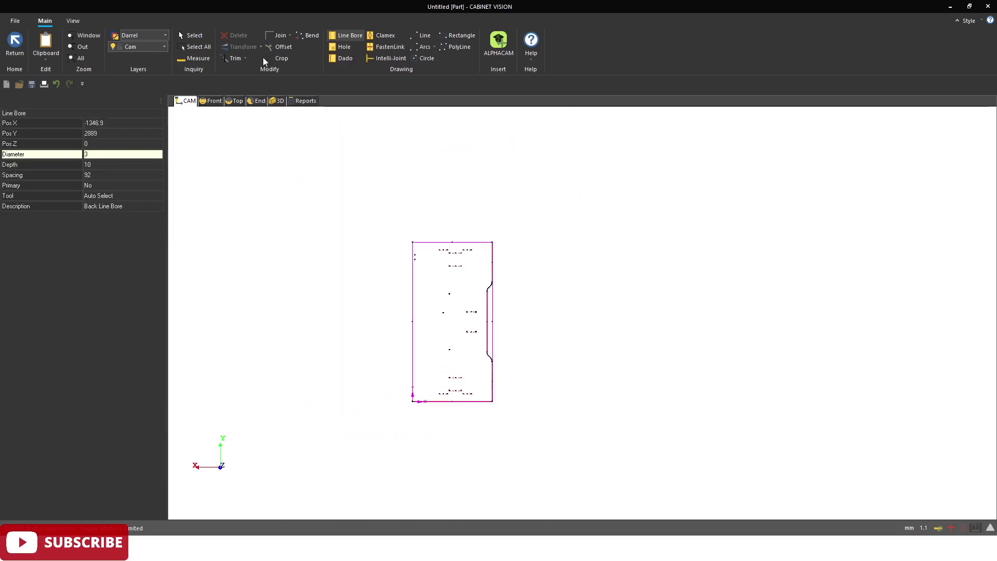
# Step: Return to the assembly and delete the whole imported DXF template from its plan drawing in CAD mode
pyautogui.click(15, 43)
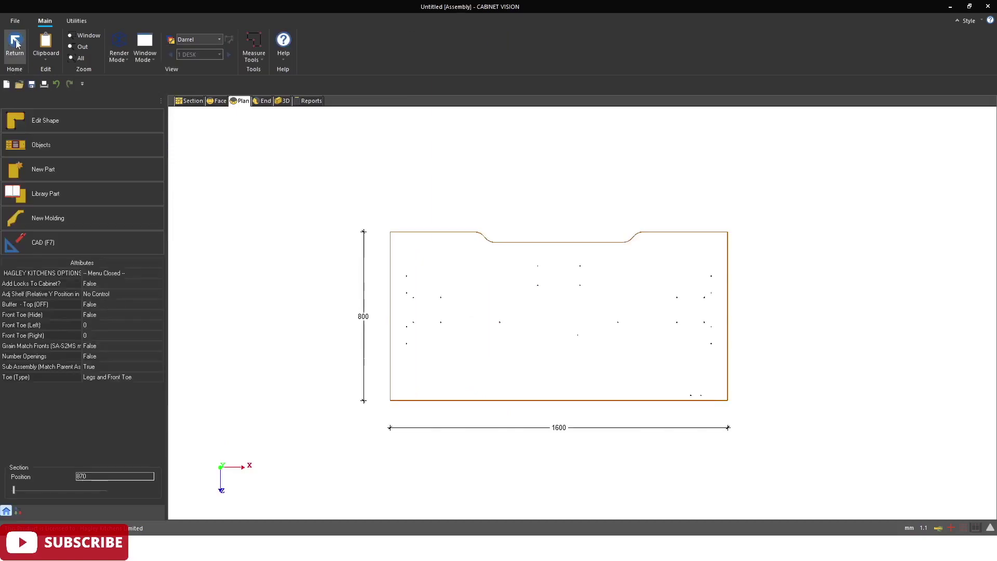
pyautogui.scroll(5, 714, 394)
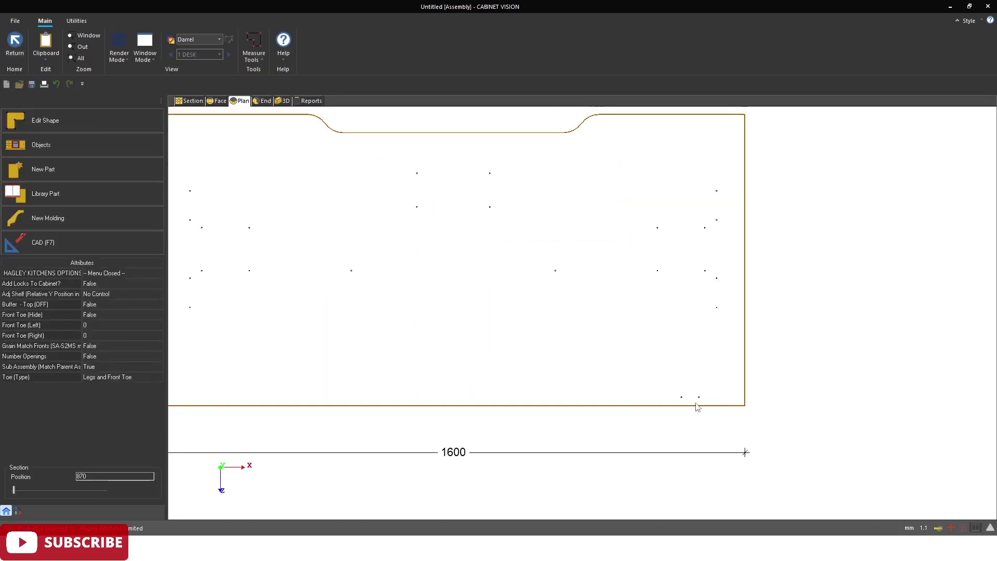
pyautogui.scroll(3, 669, 390)
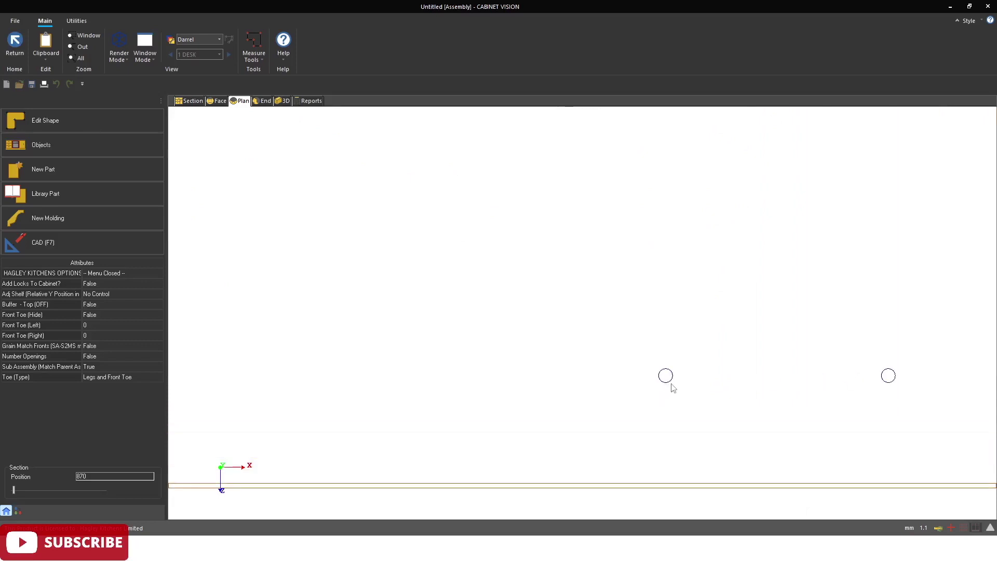
pyautogui.scroll(-1, 696, 394)
pyautogui.scroll(-4, 693, 400)
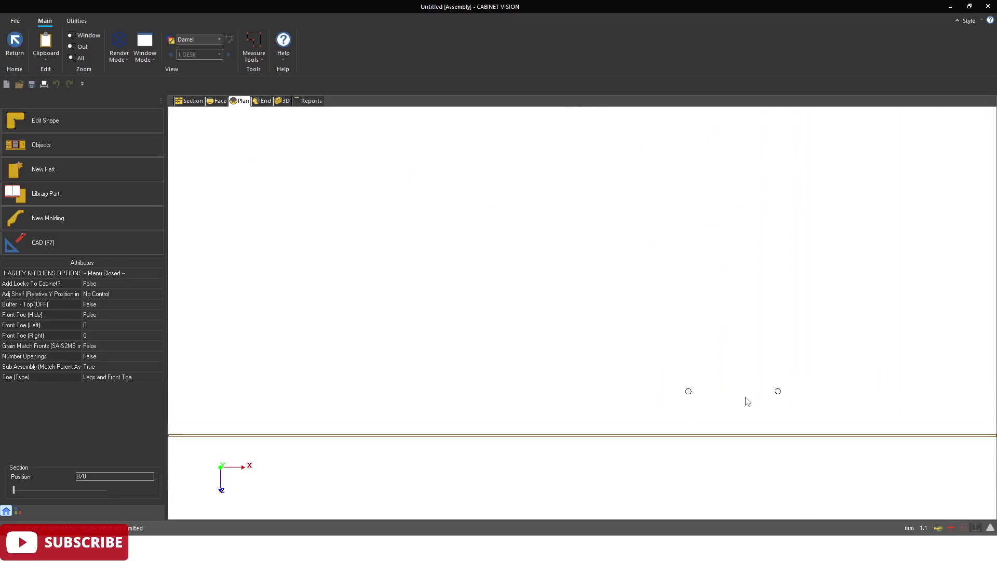
pyautogui.scroll(-3, 690, 324)
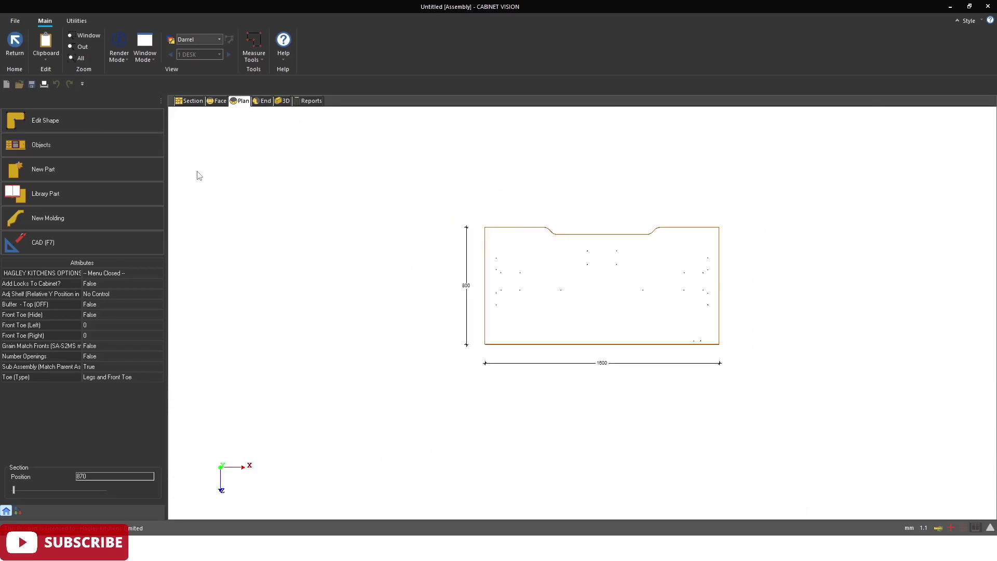
pyautogui.click(23, 54)
pyautogui.click(58, 243)
pyautogui.moveTo(428, 185); pyautogui.dragTo(873, 419)
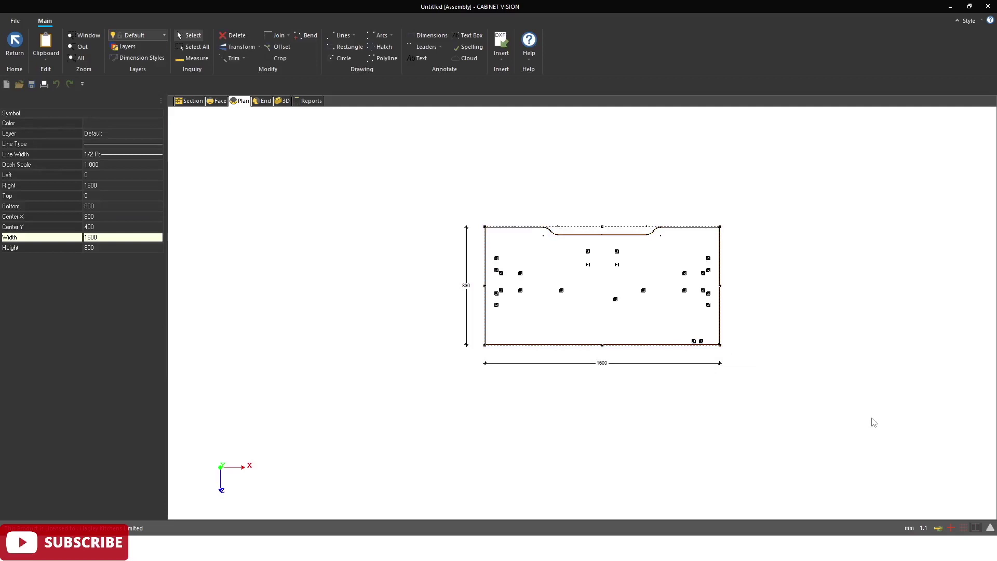
pyautogui.press('Delete')
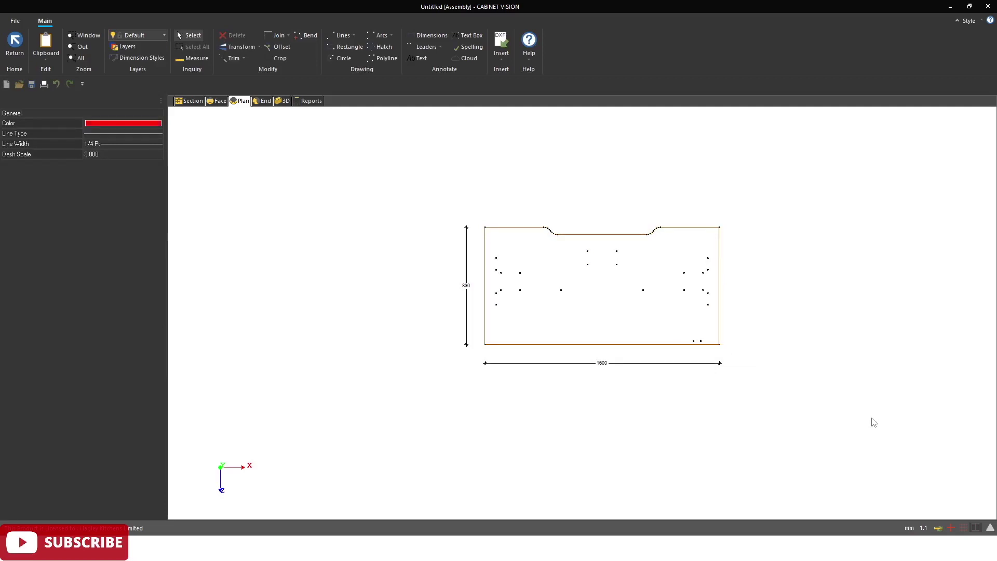
# Step: Examine the desktop's outline and hole pattern without the template, in plan and from different angles in 3D
pyautogui.scroll(4, 646, 286)
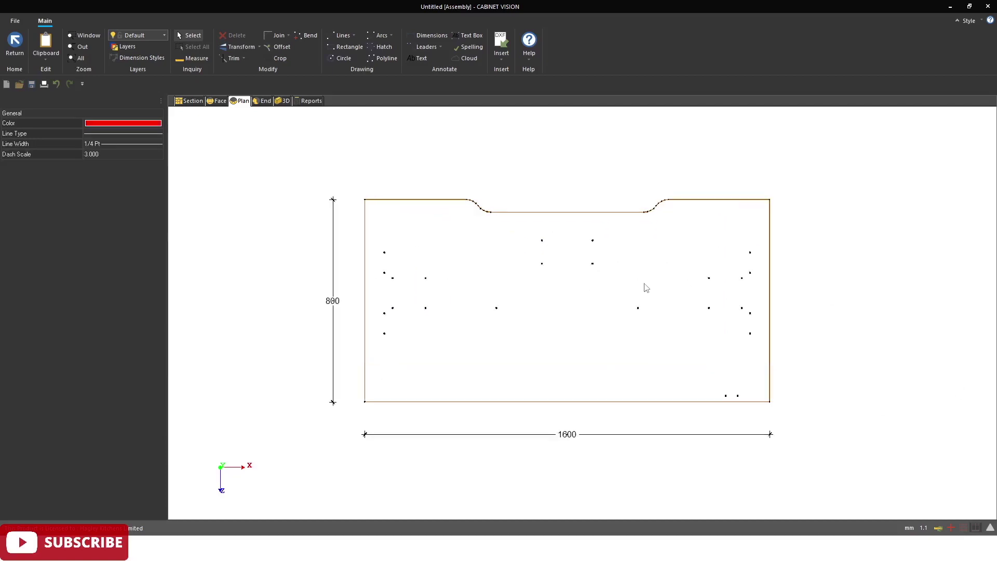
pyautogui.scroll(3, 794, 455)
pyautogui.scroll(-5, 746, 436)
pyautogui.scroll(-3, 573, 352)
pyautogui.scroll(2, 569, 368)
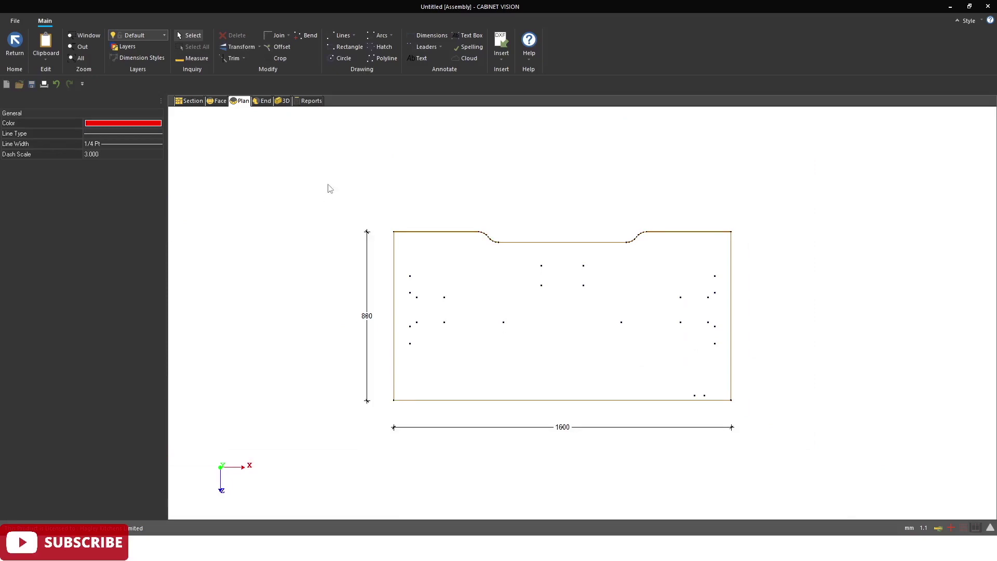
pyautogui.click(284, 103)
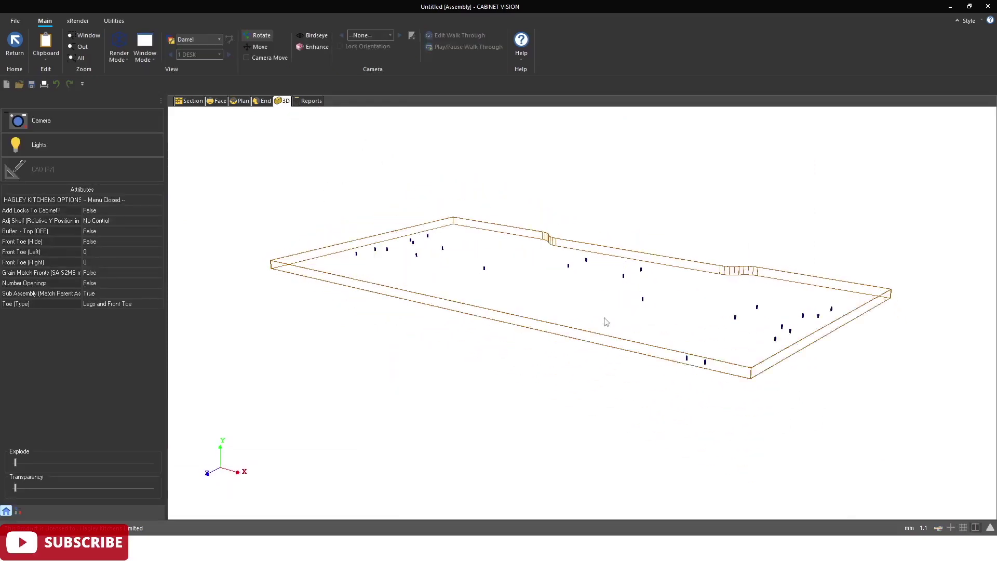
pyautogui.moveTo(606, 322); pyautogui.dragTo(619, 359)
pyautogui.moveTo(751, 467); pyautogui.dragTo(686, 296)
pyautogui.scroll(2, 686, 295)
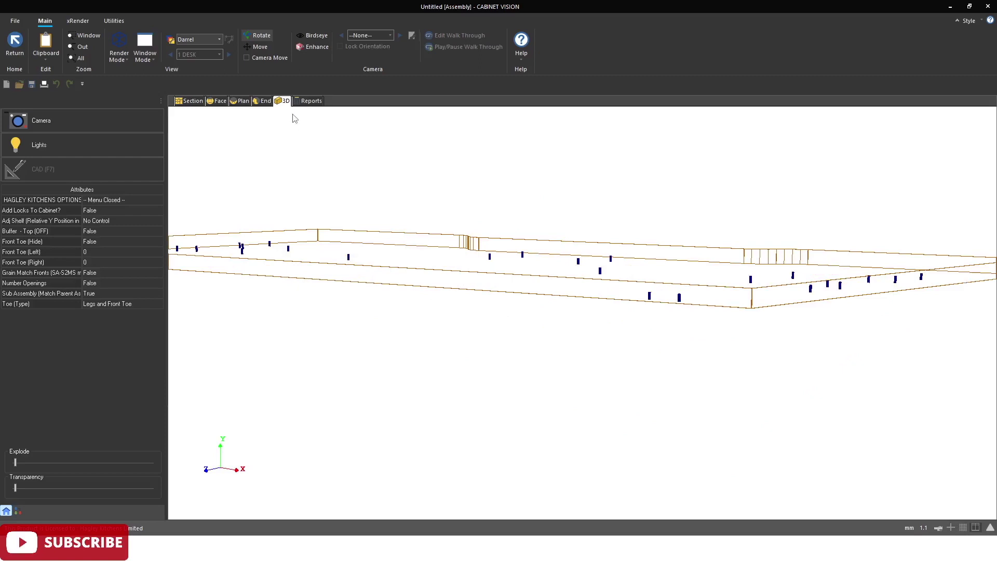
# Step: Measure one bored hole's diameter and depth in the end view, from its lower corner to the opposite upper corner
pyautogui.click(265, 101)
pyautogui.scroll(5, 363, 301)
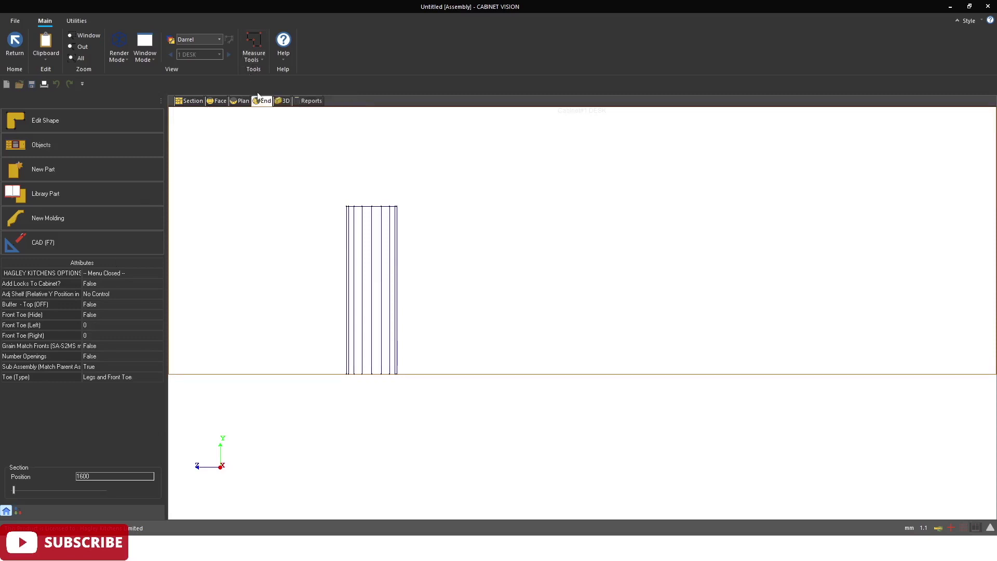
pyautogui.scroll(-3, 282, 343)
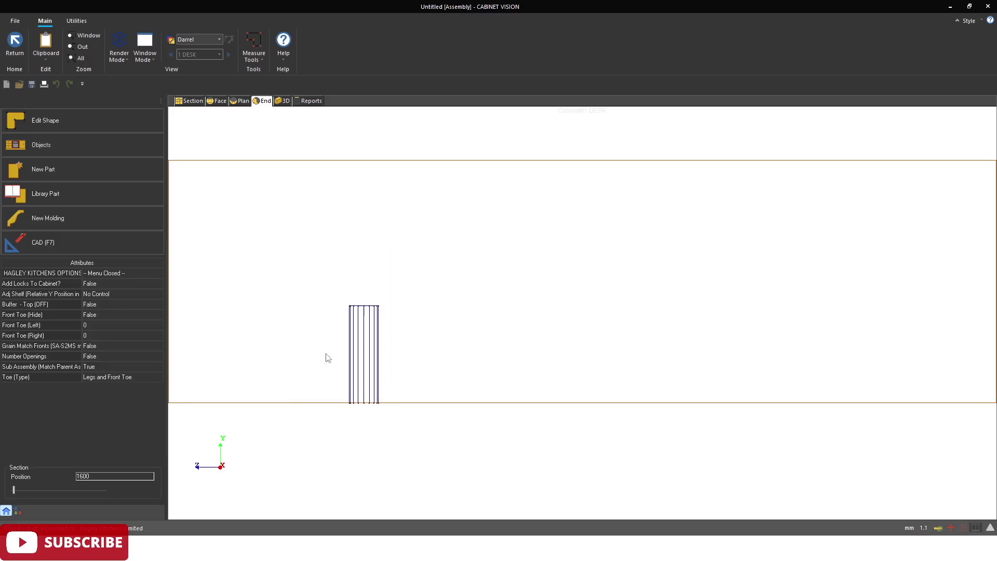
pyautogui.click(254, 50)
pyautogui.click(271, 81)
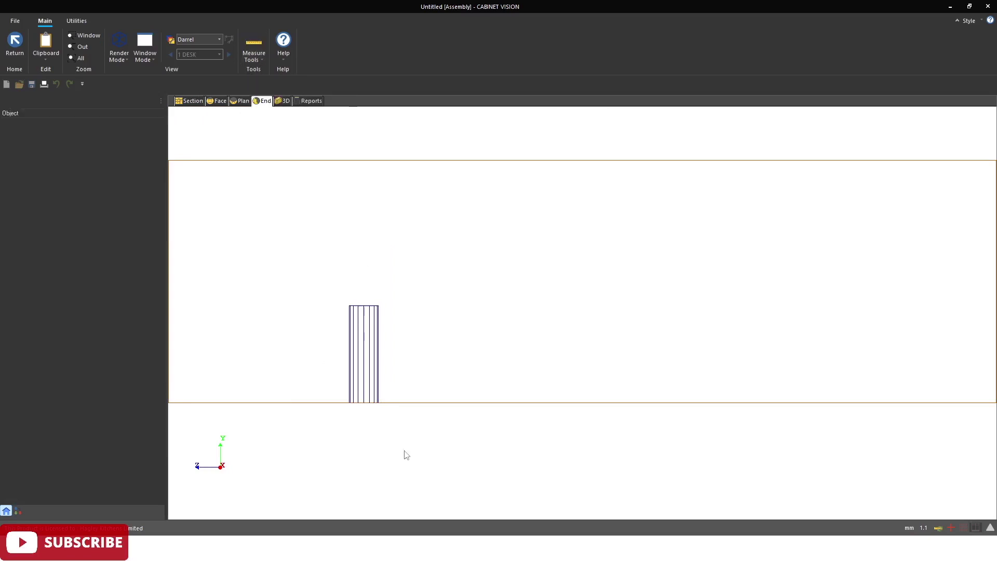
pyautogui.scroll(4, 349, 400)
pyautogui.scroll(2, 345, 400)
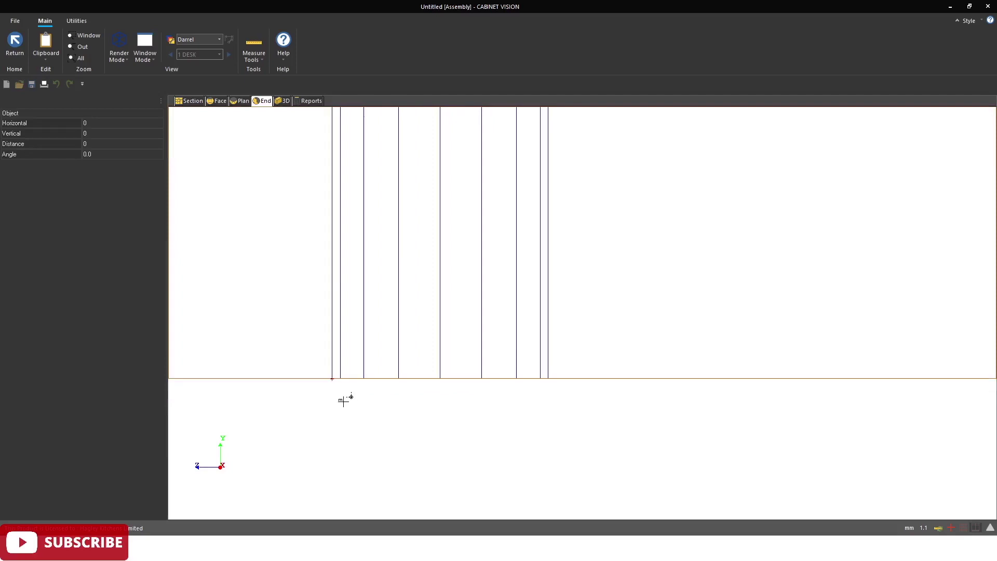
pyautogui.scroll(-3, 378, 460)
pyautogui.scroll(-2, 387, 419)
pyautogui.scroll(5, 436, 221)
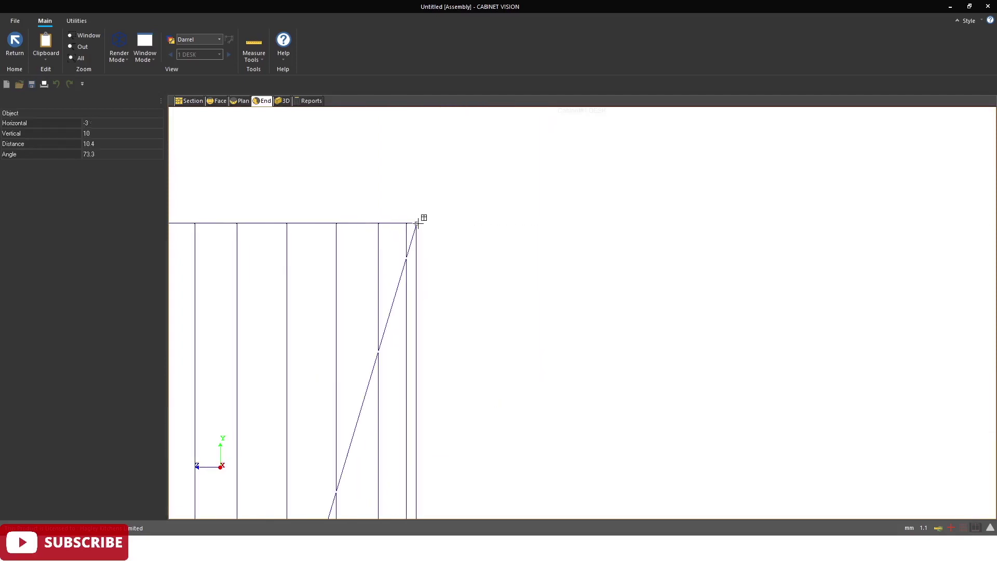
pyautogui.click(417, 223)
pyautogui.scroll(-5, 392, 258)
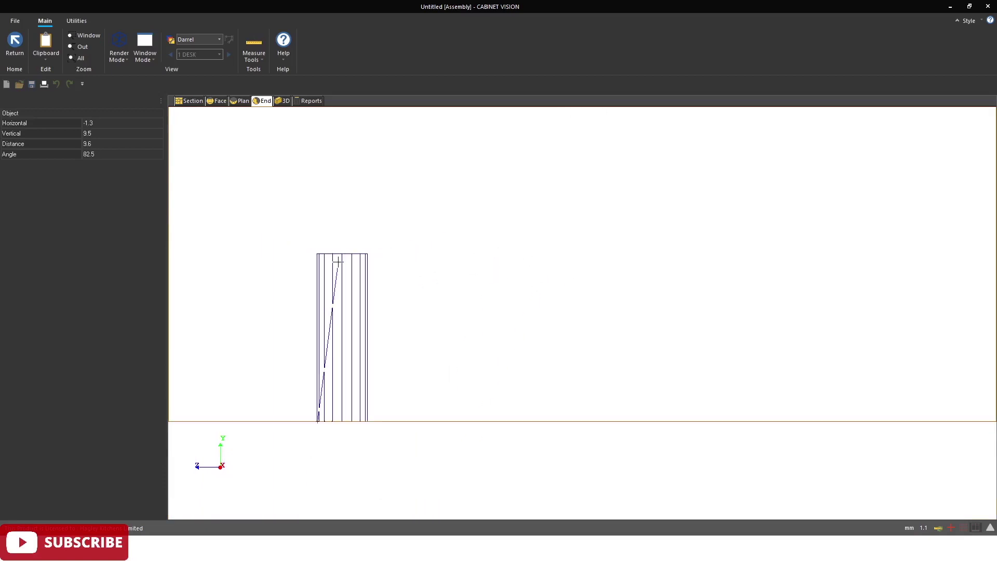
pyautogui.press('Escape')
pyautogui.scroll(-3, 427, 378)
pyautogui.scroll(-5, 285, 311)
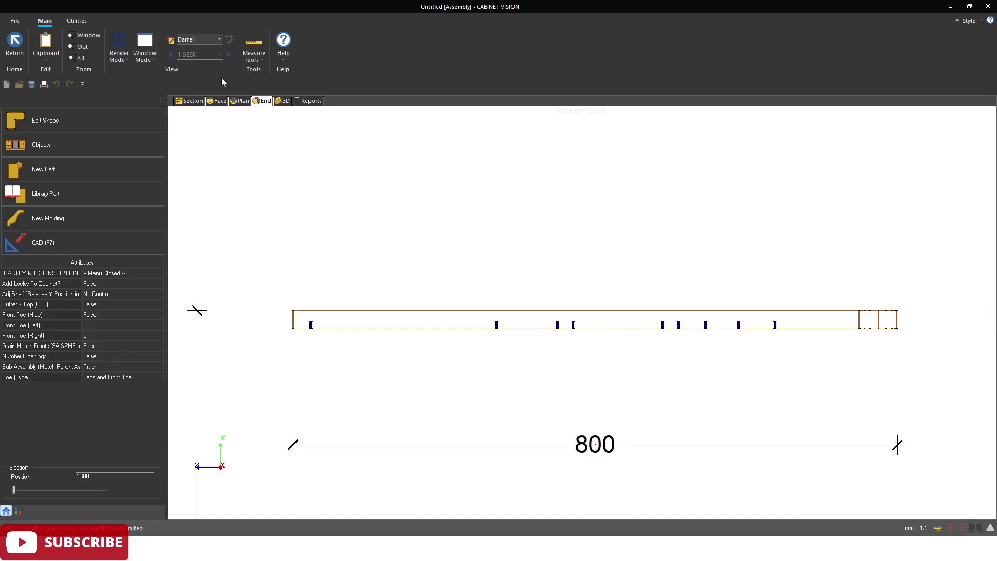
# Step: Inspect the whole drilled desktop from a raised angle in the 3D view
pyautogui.click(284, 100)
pyautogui.moveTo(483, 279); pyautogui.dragTo(475, 341)
pyautogui.scroll(-4, 476, 341)
pyautogui.scroll(3, 331, 294)
pyautogui.scroll(-2, 320, 295)
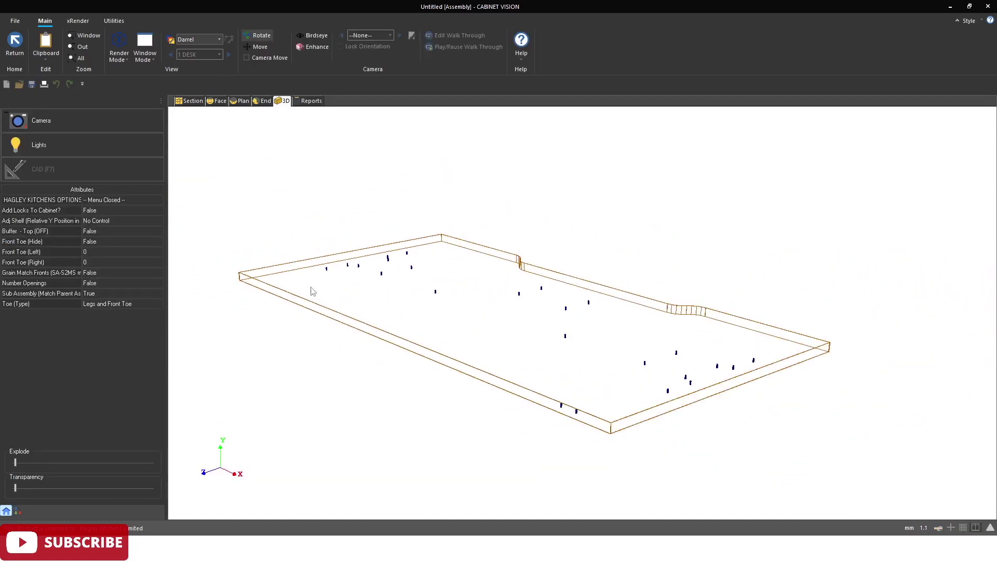
pyautogui.scroll(1, 313, 298)
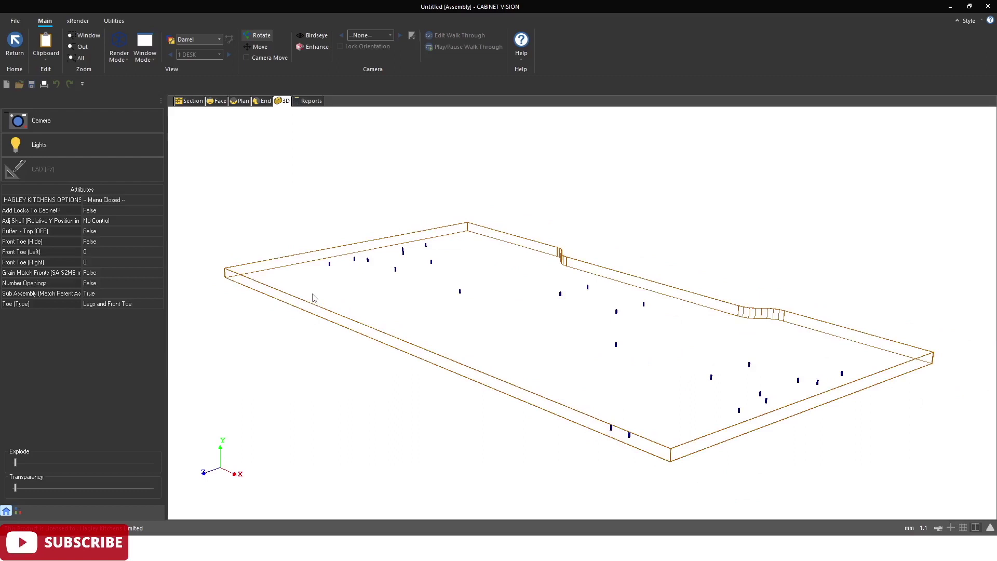